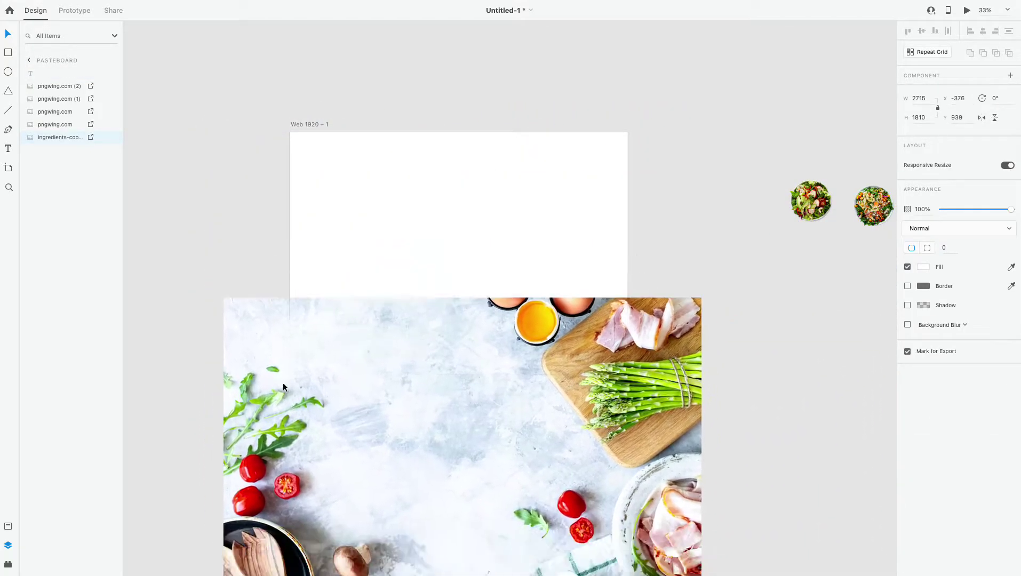
Place the ingredients photo on the Web 1920 – 1 artboard and scale it to cover the frame.
left_click_drag(324, 412, 287, 172)
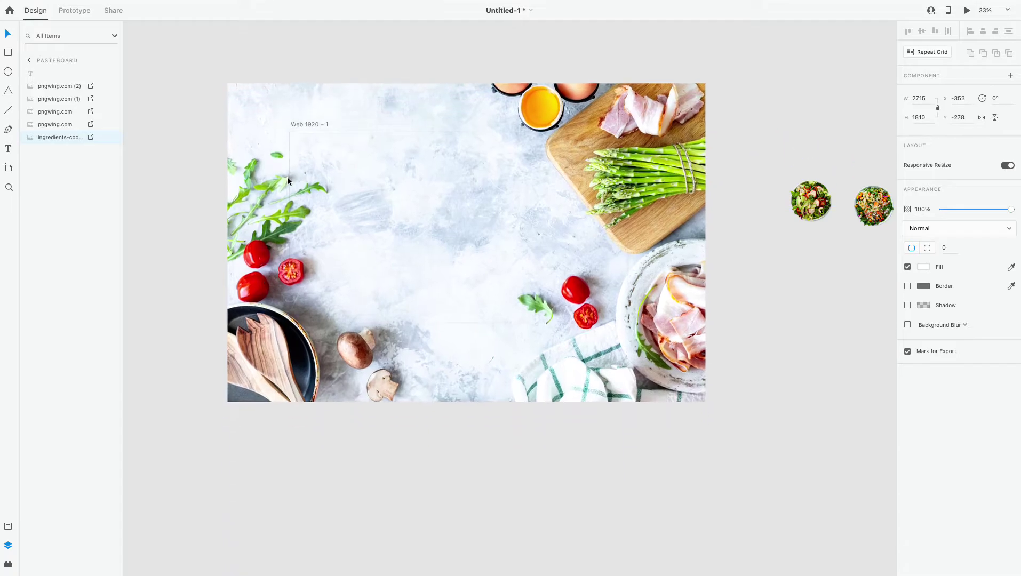
left_click_drag(583, 312, 572, 260)
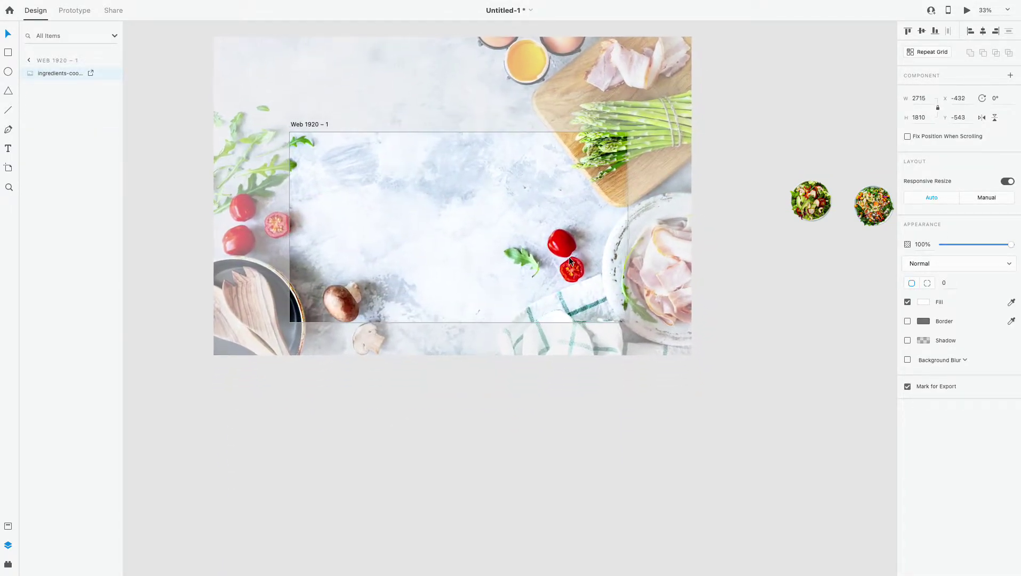
left_click_drag(571, 260, 562, 260)
left_click_drag(683, 360, 667, 346)
left_click_drag(606, 283, 609, 281)
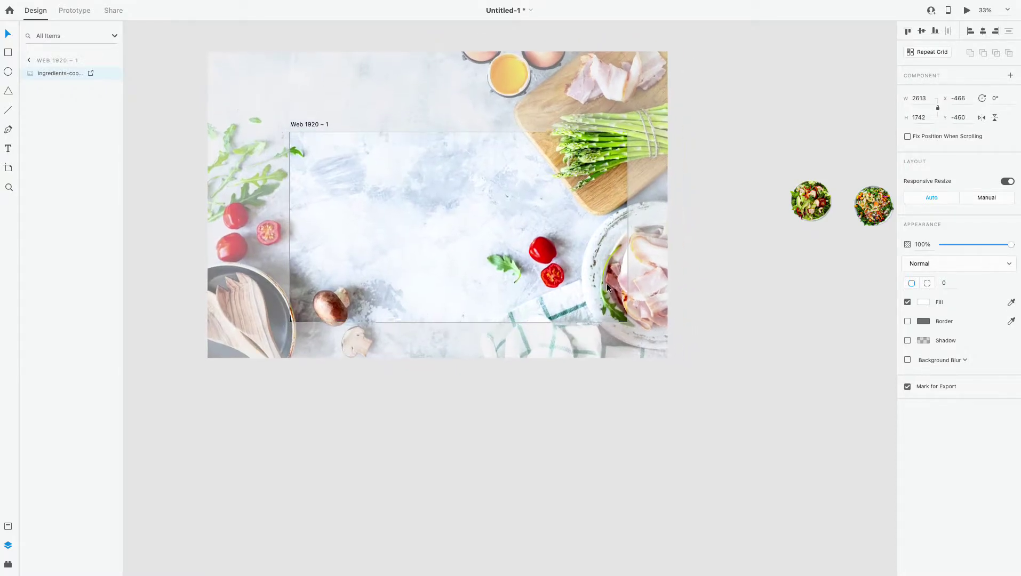
left_click(807, 355)
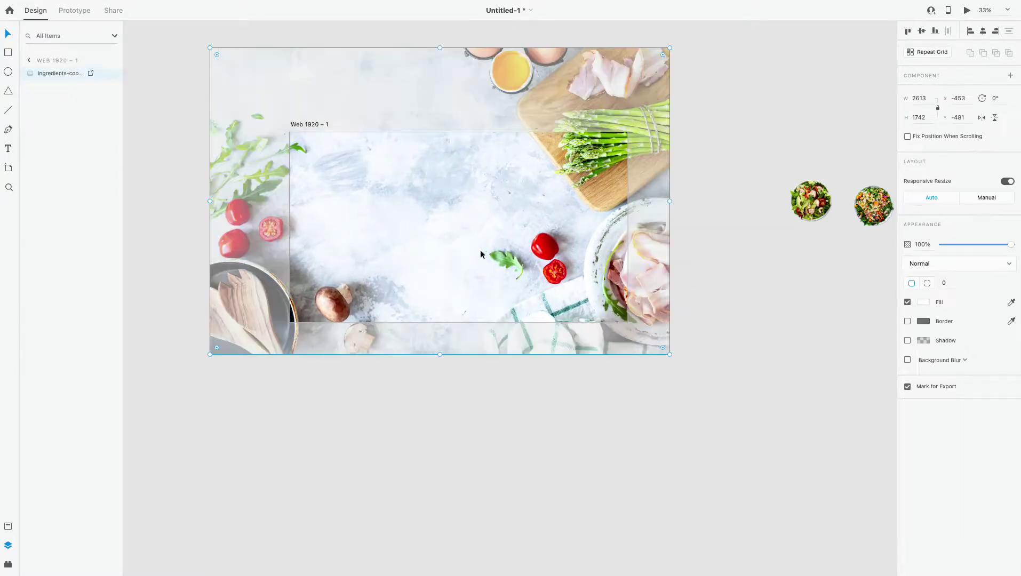
left_click_drag(424, 195, 447, 196)
left_click_drag(690, 47, 650, 75)
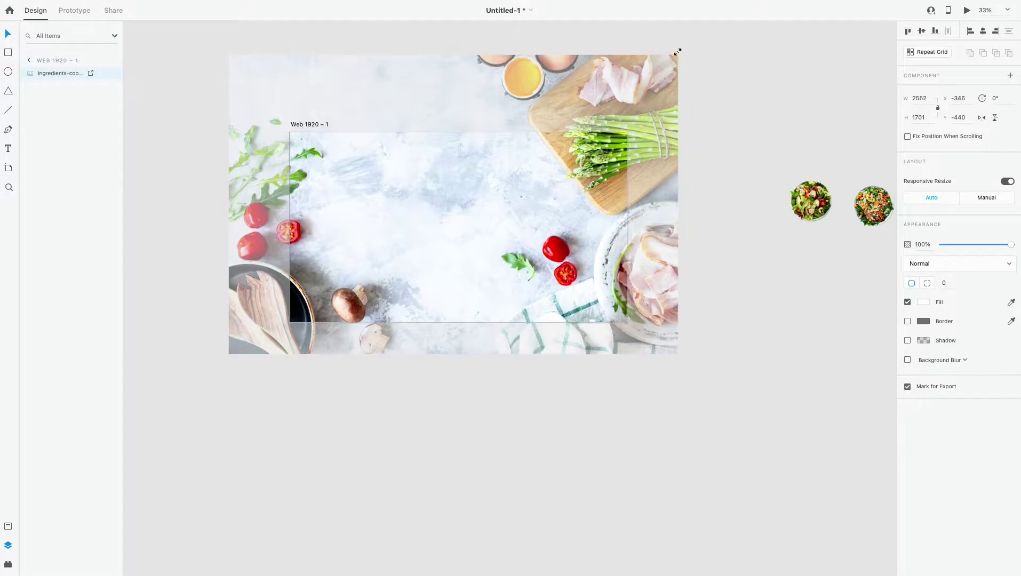
mouse_move(570, 190)
left_mouse_down()
mouse_move(566, 204)
mouse_move(580, 188)
left_mouse_up()
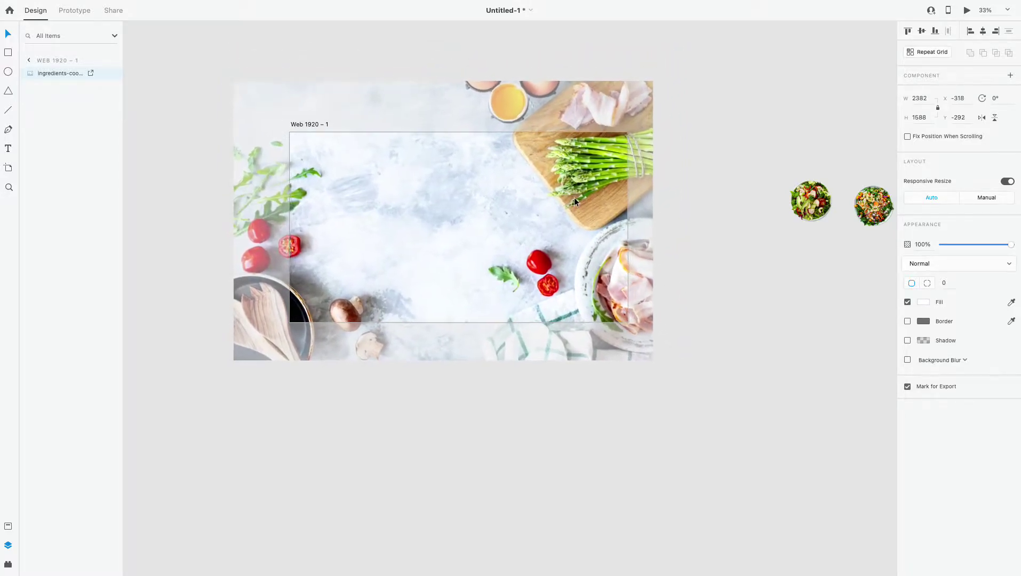
mouse_move(59, 72)
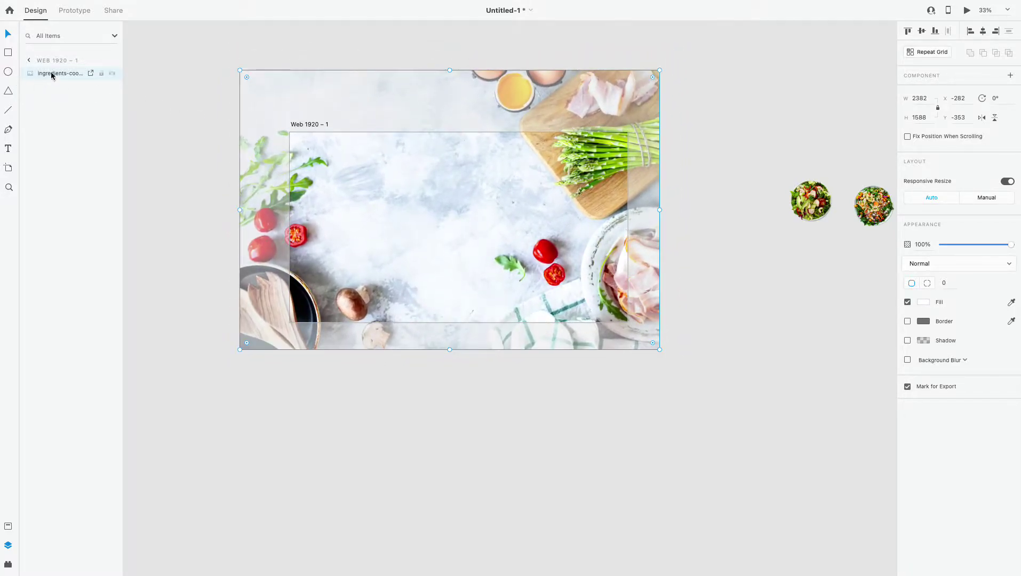
Lock the background photo from its layer row and zoom out to view the artboard.
left_click(101, 73)
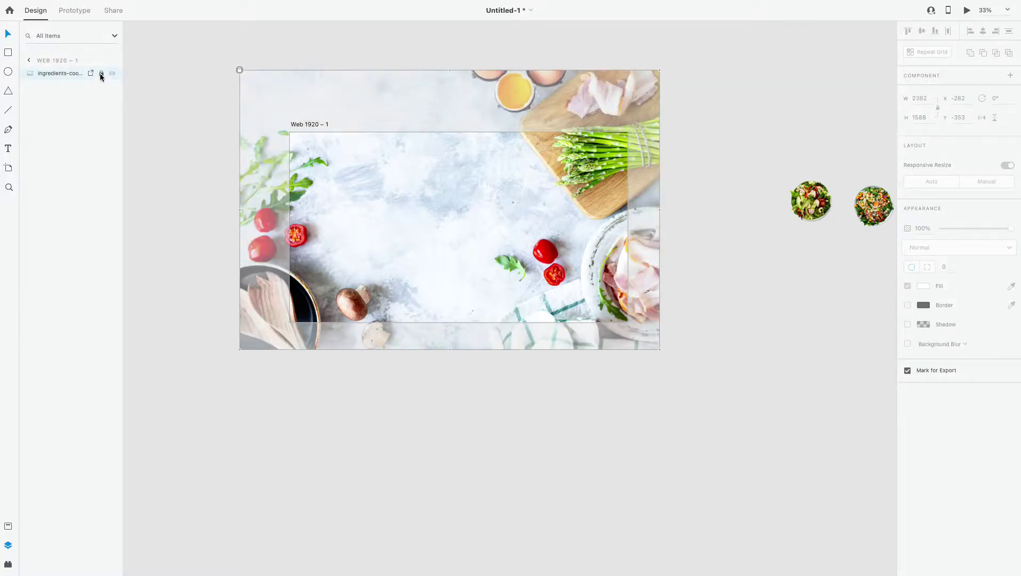
left_click(781, 277)
key("ctrl+minus")
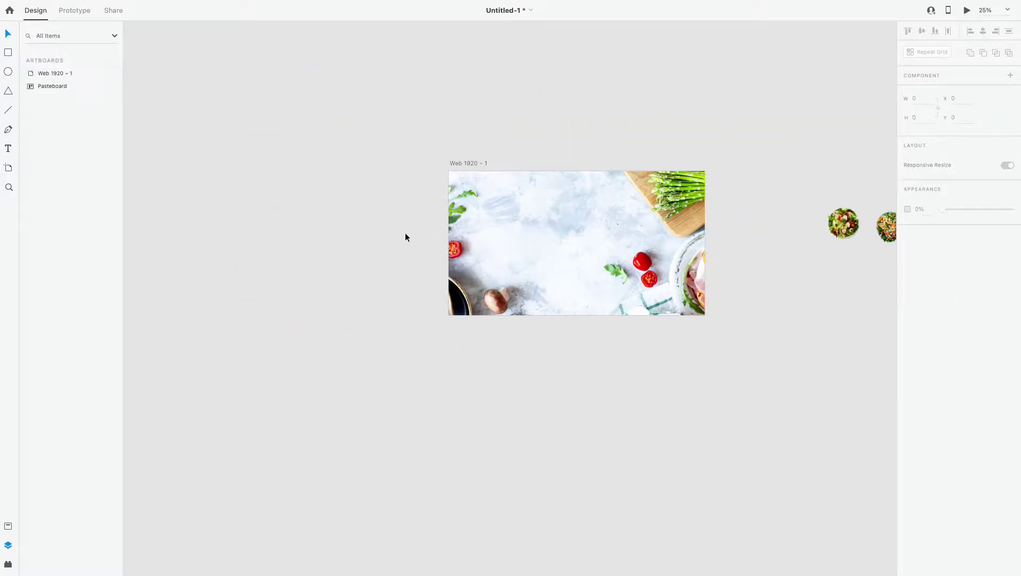
Draw a white 350×400 card with 40 corner radius and no border.
scroll(347, 242, "right", 3)
scroll(295, 250, "up", 3)
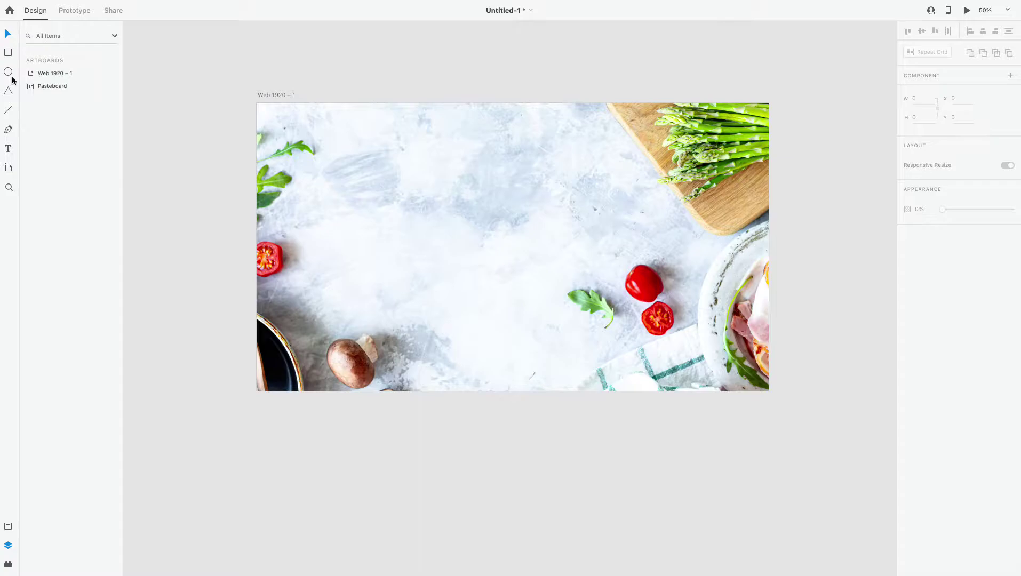
scroll(297, 278, "up", 2)
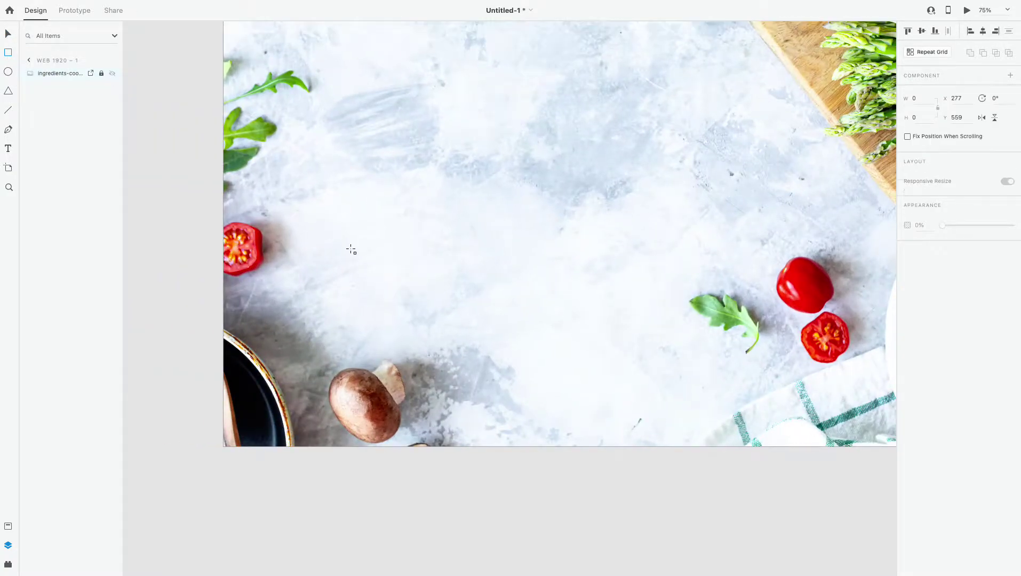
left_click_drag(334, 238, 485, 395)
left_click(929, 102)
type("350")
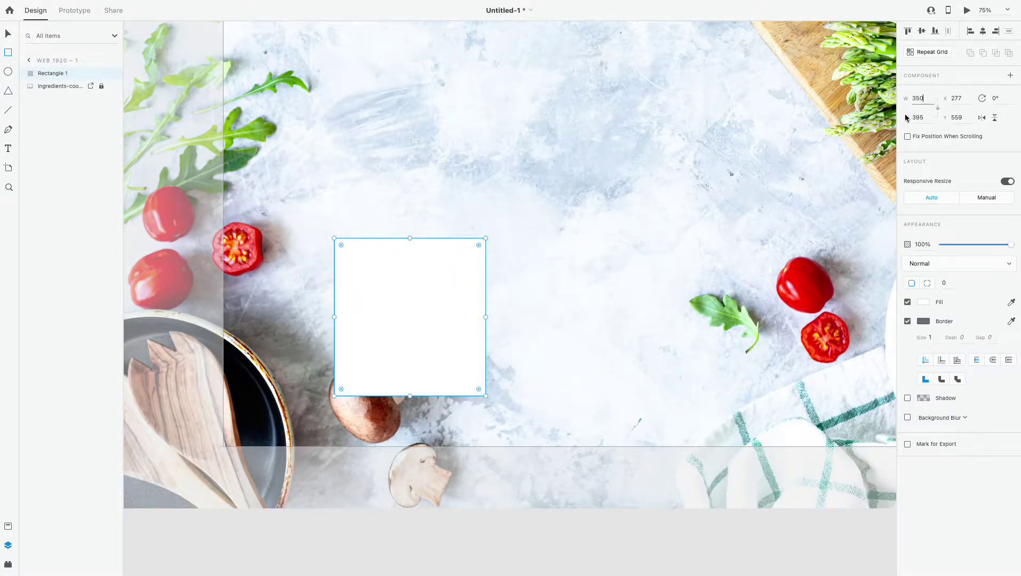
key("Tab")
type("400")
key("Return")
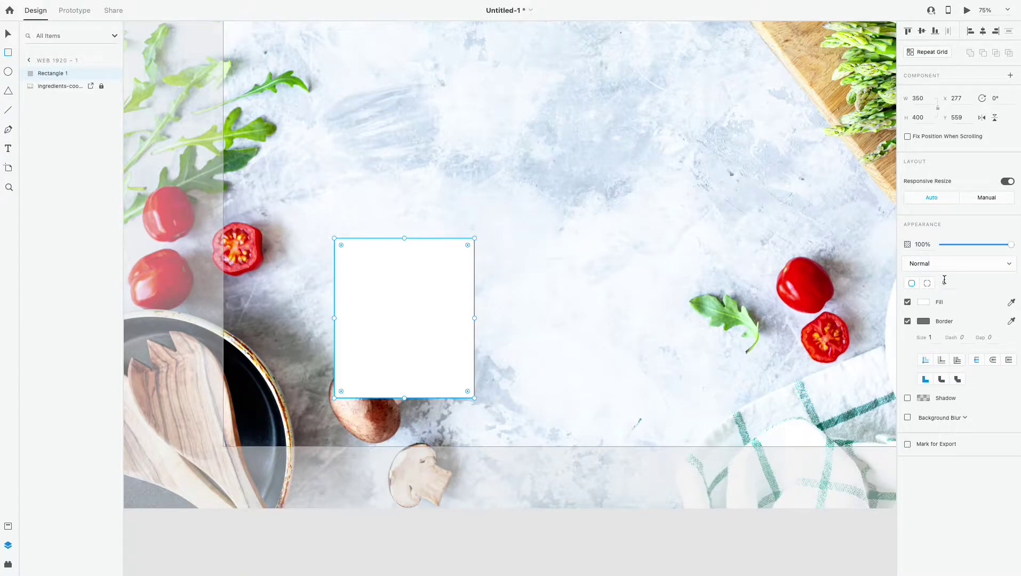
type("40")
key("Return")
key("ctrl+minus")
key("ctrl+minus")
left_click(907, 321)
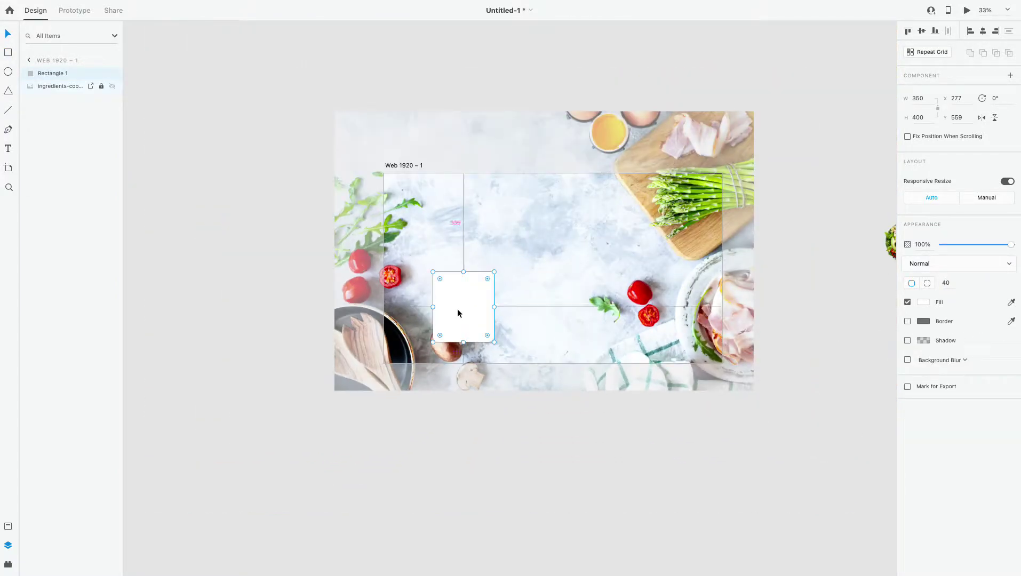
Duplicate the card into a row of four and move the row to X 185, Y 540.
left_click_drag(457, 309, 669, 316)
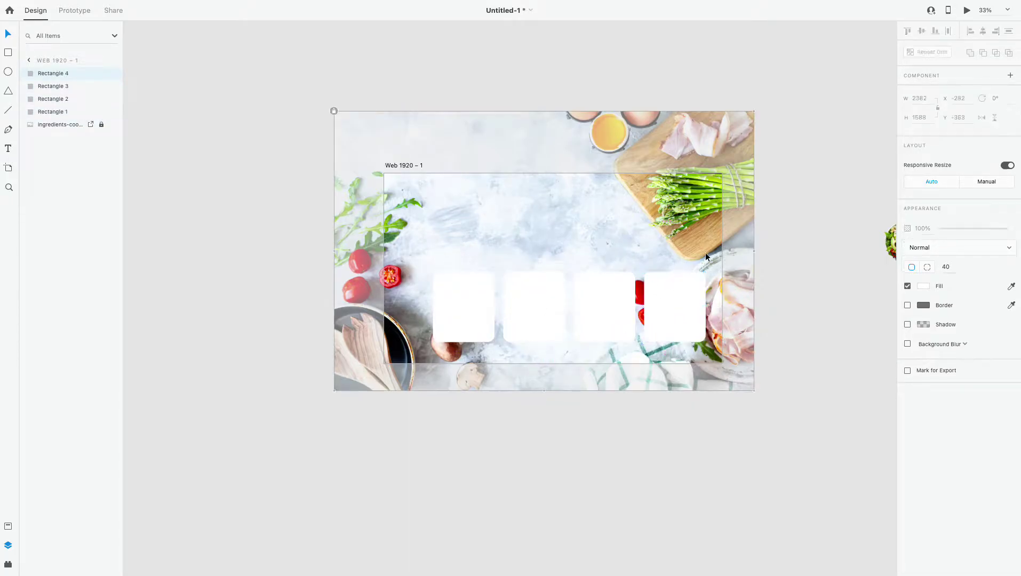
key("ctrl+a")
left_click_drag(472, 333, 455, 329)
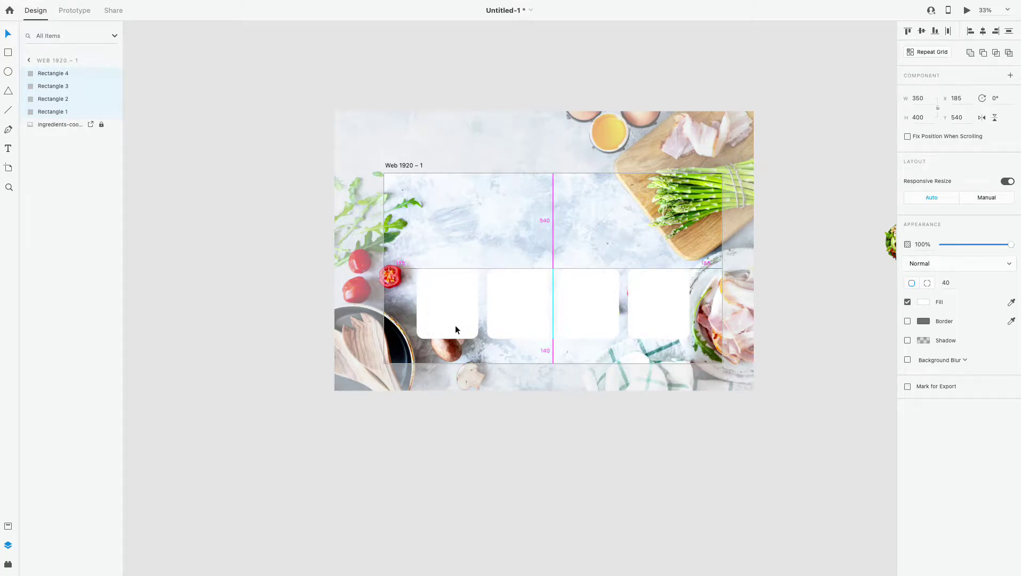
Add drop shadows (X 10, Y 10, blur 6) to the third and fourth cards.
left_click(642, 464)
scroll(642, 464, "down", 2)
scroll(643, 464, "up", 5)
left_click_drag(550, 468, 594, 473)
left_click(597, 320)
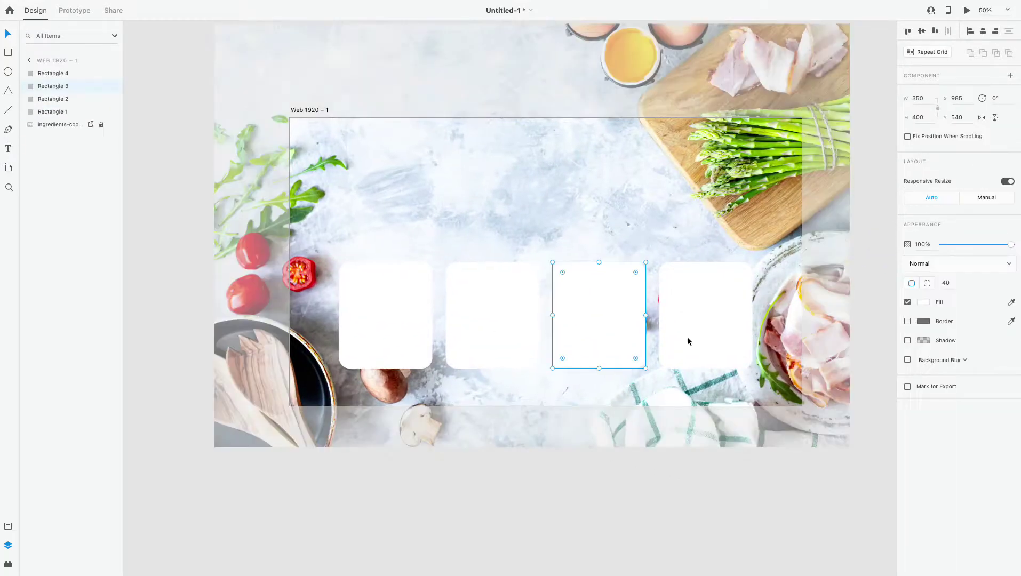
left_click(907, 340)
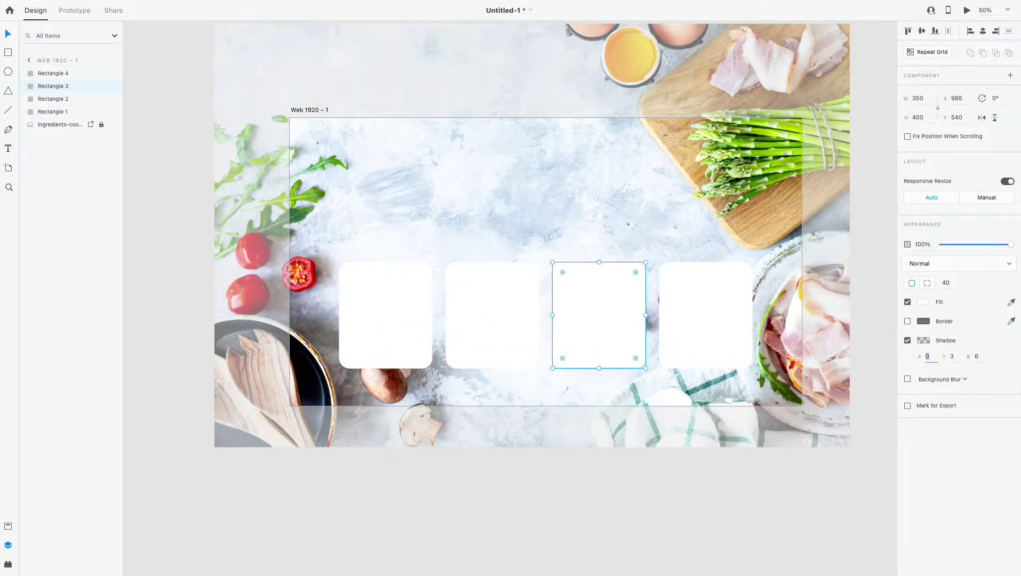
type("10")
left_click(960, 358)
key("Tab")
left_click(907, 340)
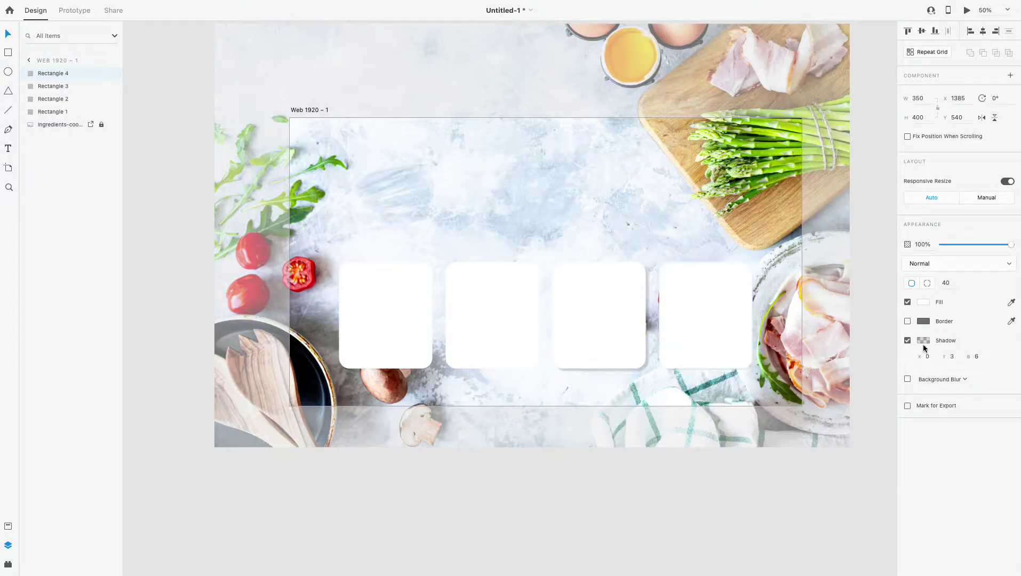
left_click(951, 358)
type("10")
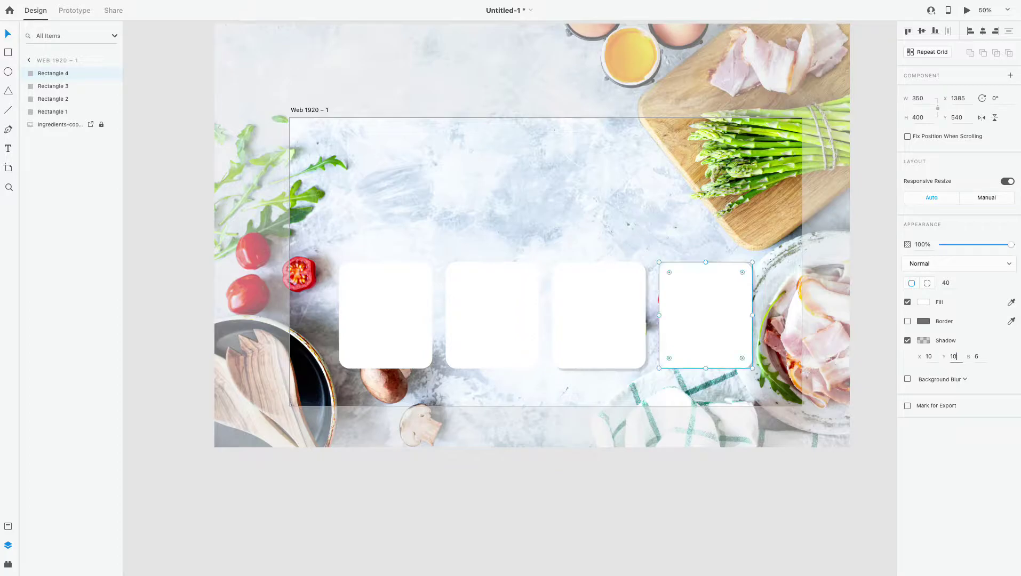
Give the second and first cards the same X 10, Y 10 drop shadow.
left_click(592, 320)
left_click(530, 319)
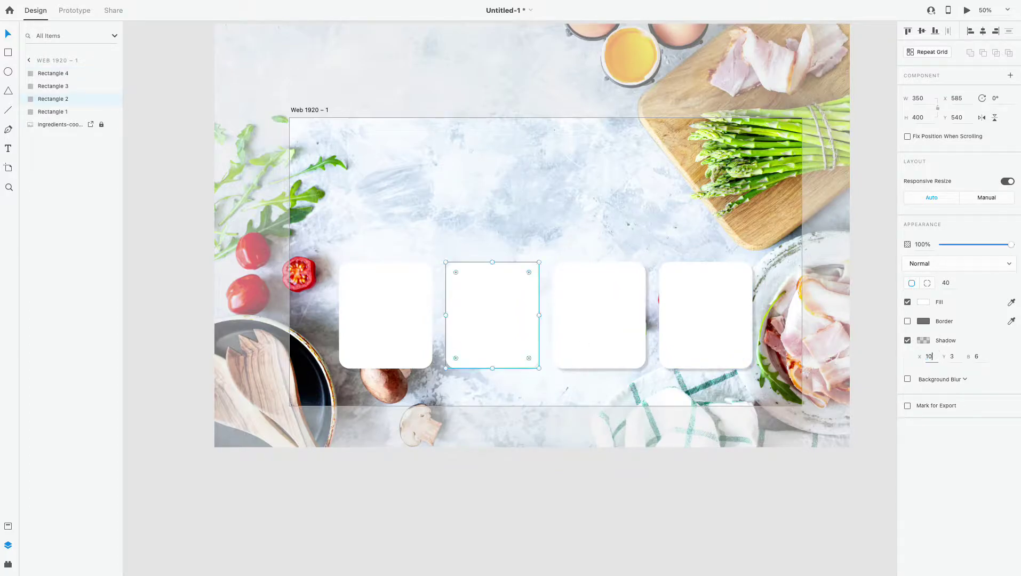
key("Tab")
left_click(425, 334)
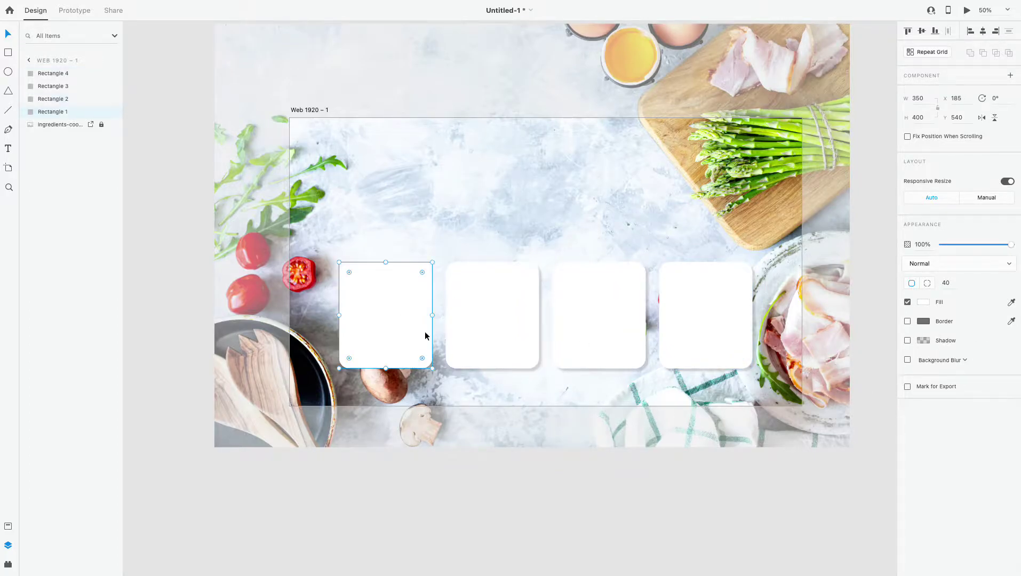
left_click(907, 341)
key("Tab")
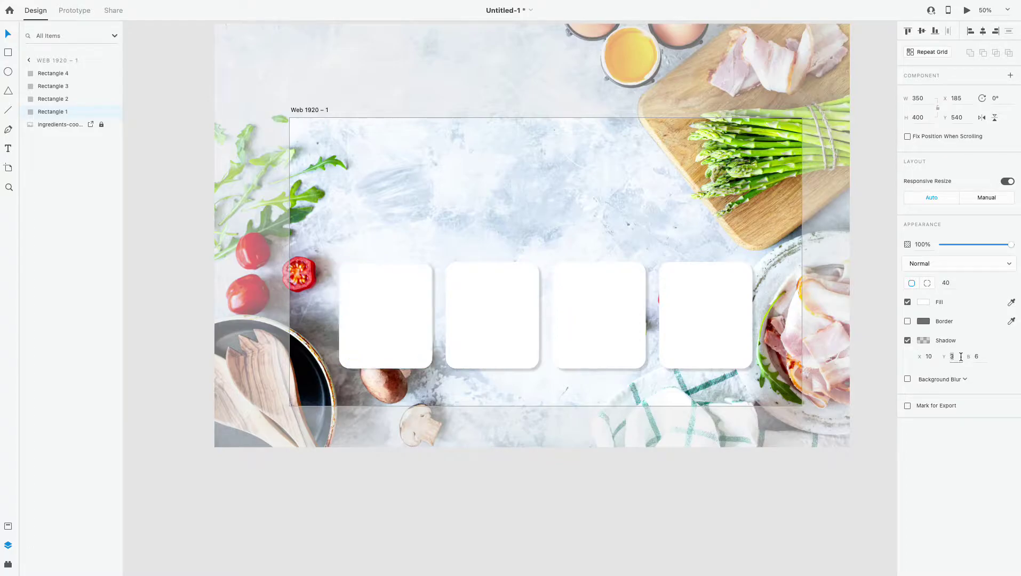
key("Tab")
Set the fourth card's fill to light grey #F2F2F2.
left_click(921, 342)
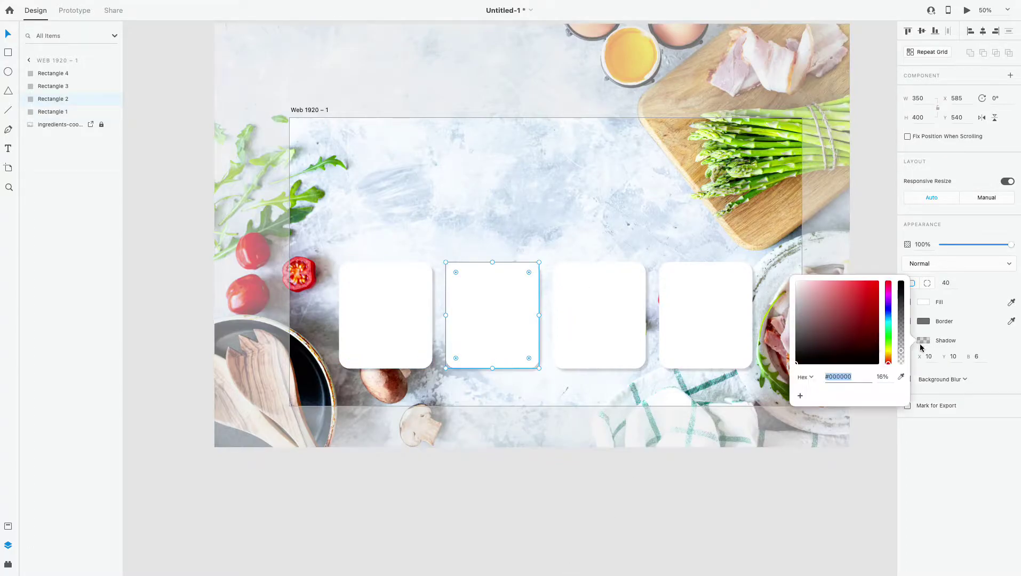
left_click(682, 314)
left_click(923, 302)
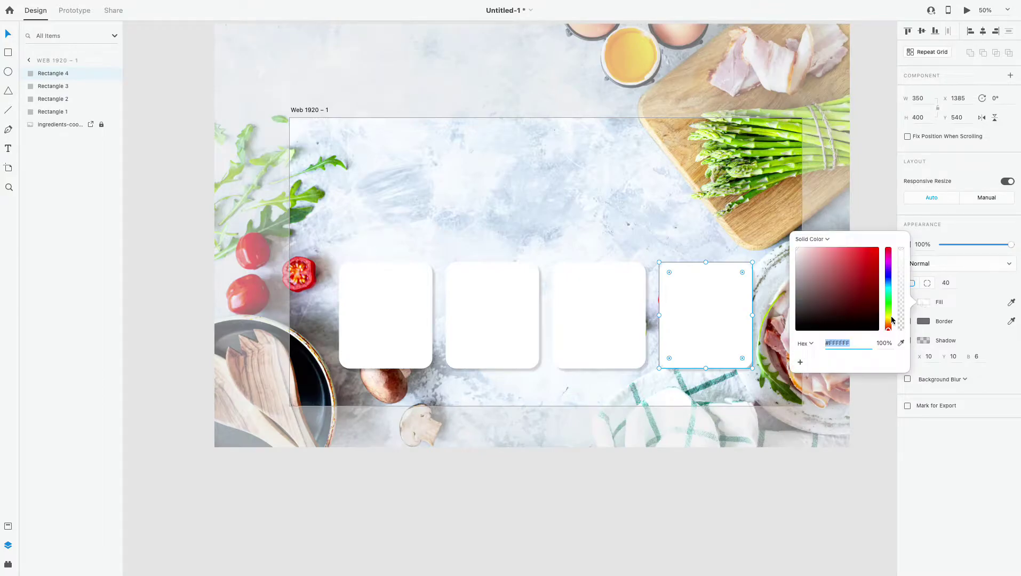
left_click(890, 320)
left_click_drag(797, 249, 795, 254)
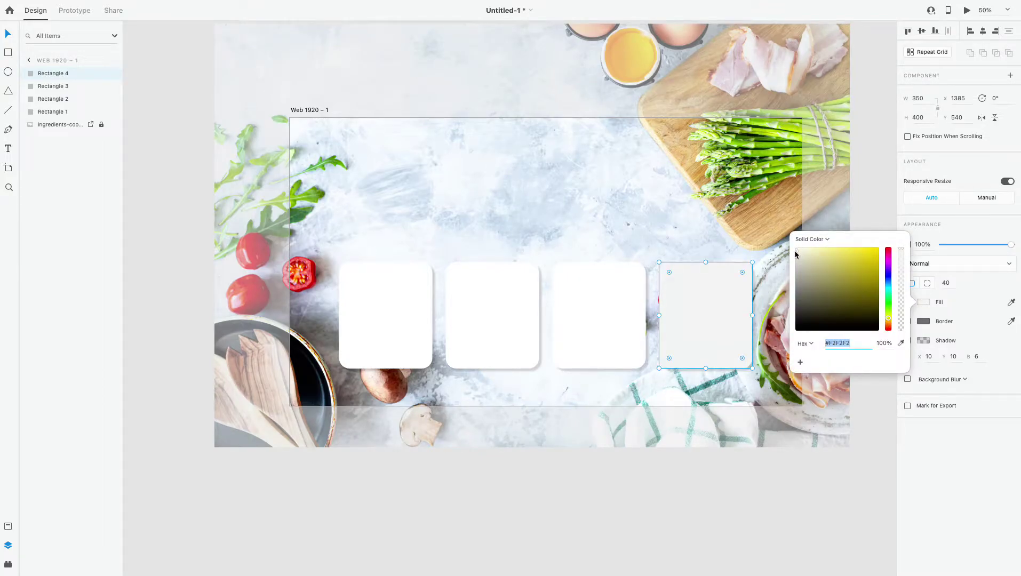
Copy the #F2F2F2 grey fill onto the third and first cards with the eyedropper.
left_click(597, 314)
left_click(1010, 301)
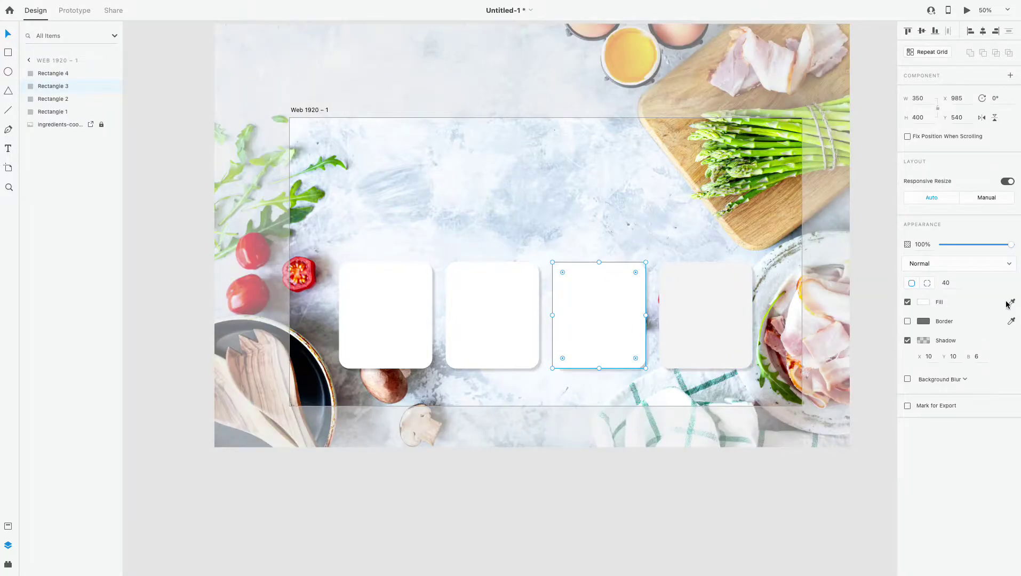
left_click(742, 319)
left_click(386, 314)
left_click(1011, 302)
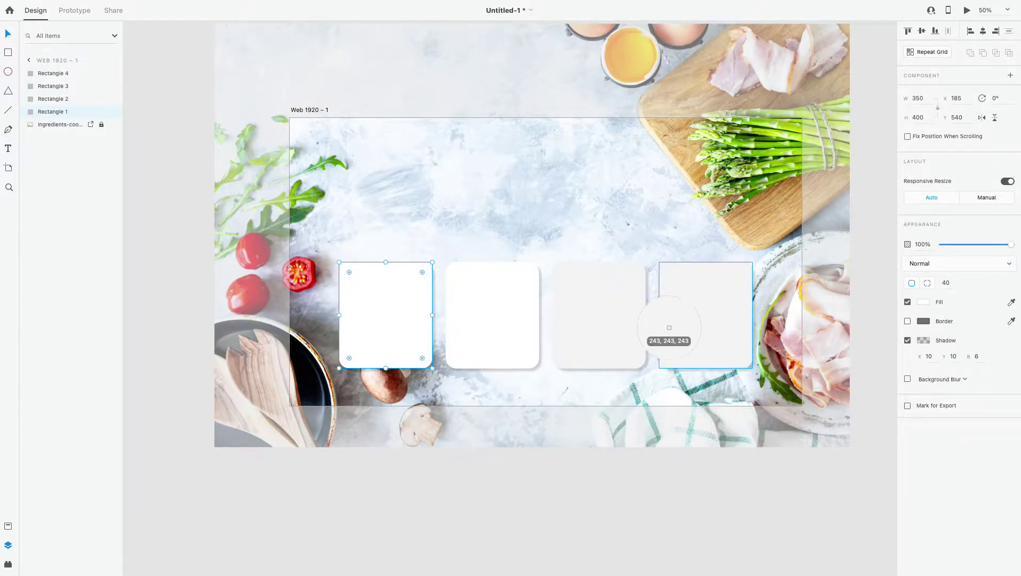
left_click(694, 321)
left_click(729, 492)
key("ctrl+equal")
Fill the second card with bright yellow #FDCD00.
left_click(503, 309)
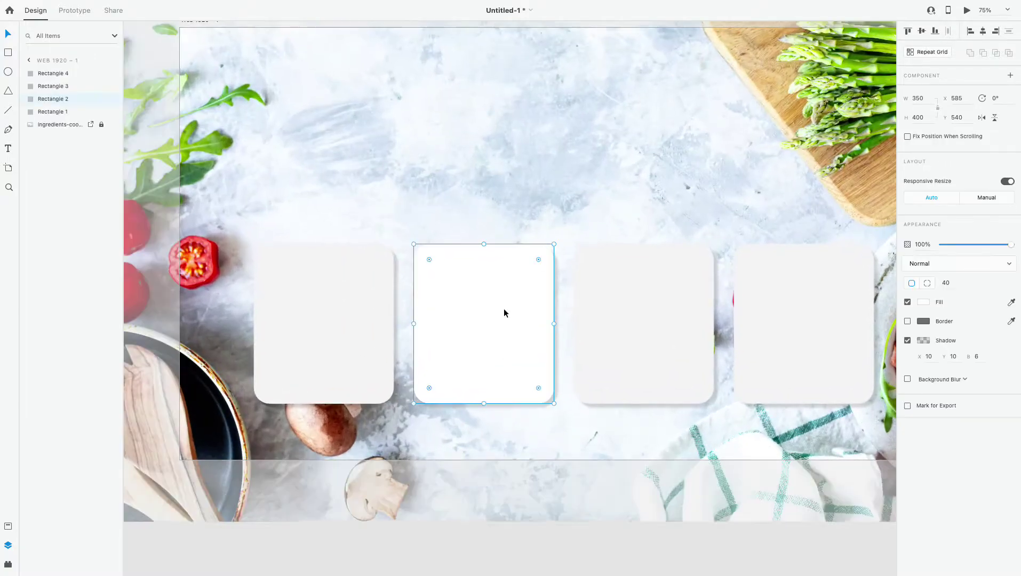
left_click(923, 302)
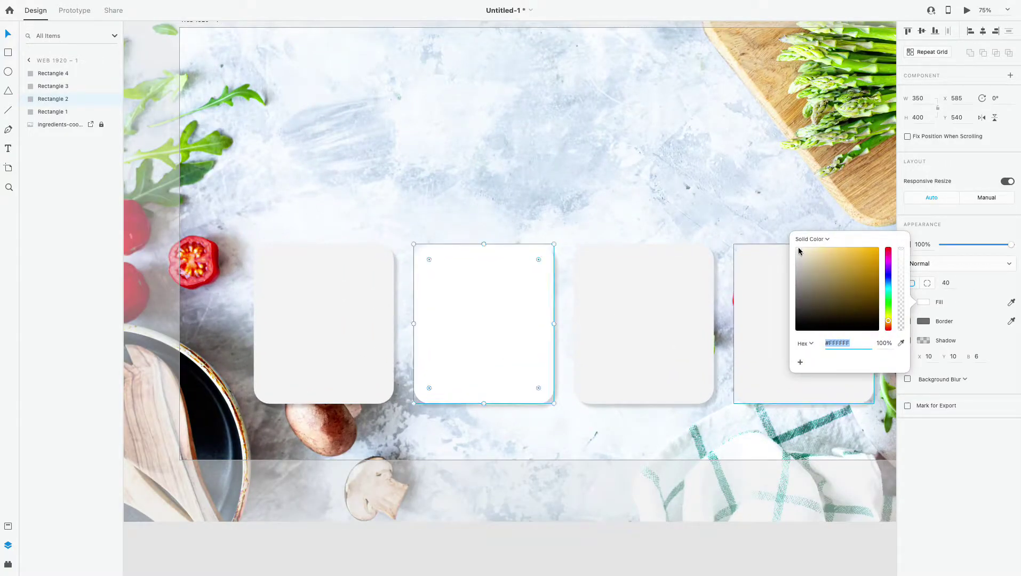
left_click_drag(800, 251, 888, 252)
left_click(873, 252)
left_click_drag(888, 315, 891, 321)
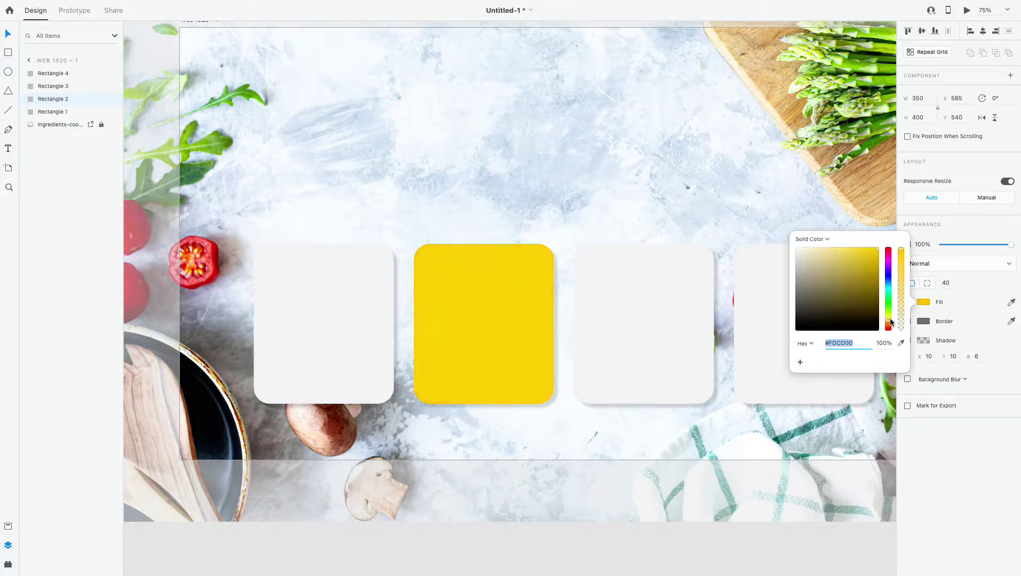
left_click(736, 391)
key("ctrl+minus")
key("ctrl+minus")
key("ctrl+minus")
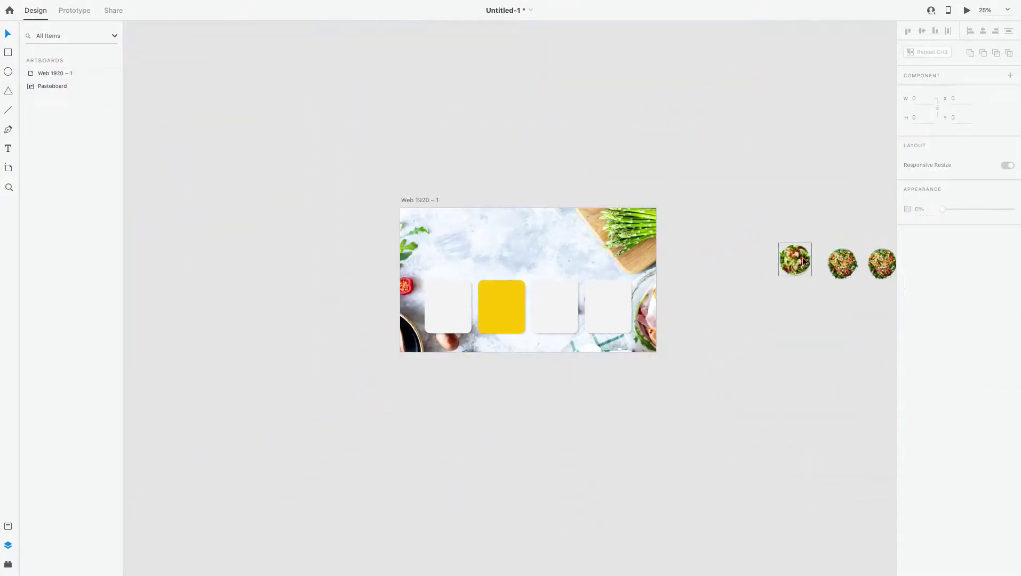
Drag the four pngwing salad images from the pasteboard onto the four cards.
left_click(803, 256)
left_click_drag(803, 256, 606, 283)
left_click_drag(842, 264, 557, 282)
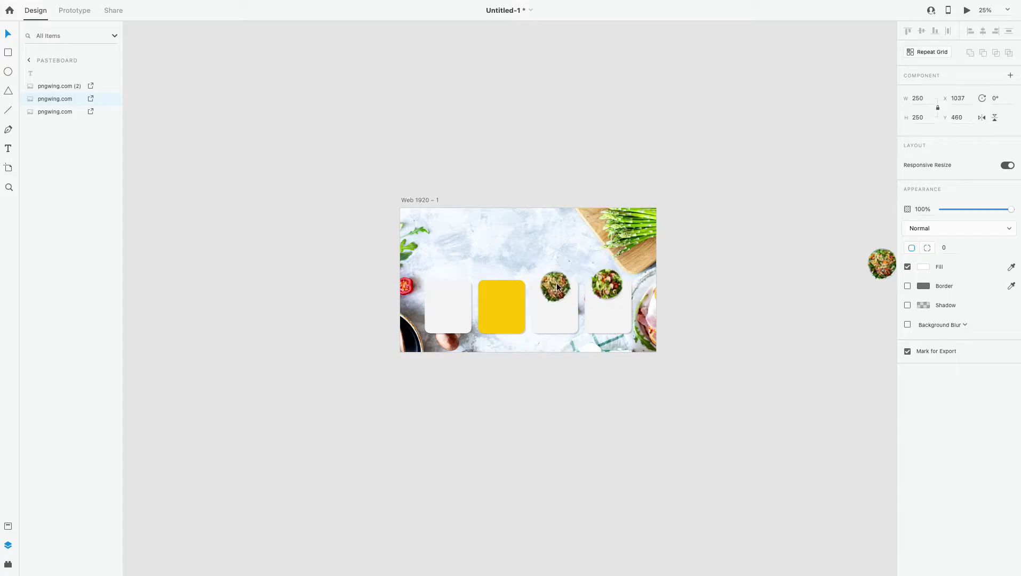
left_click_drag(883, 263, 500, 288)
scroll(716, 258, "right", 2)
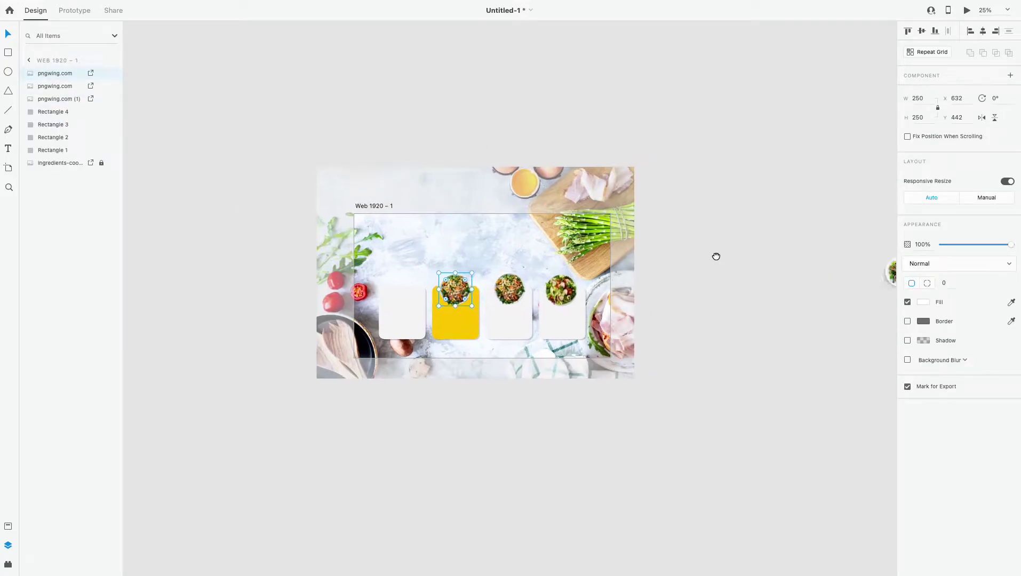
scroll(842, 292, "right", 3)
left_click_drag(842, 292, 344, 310)
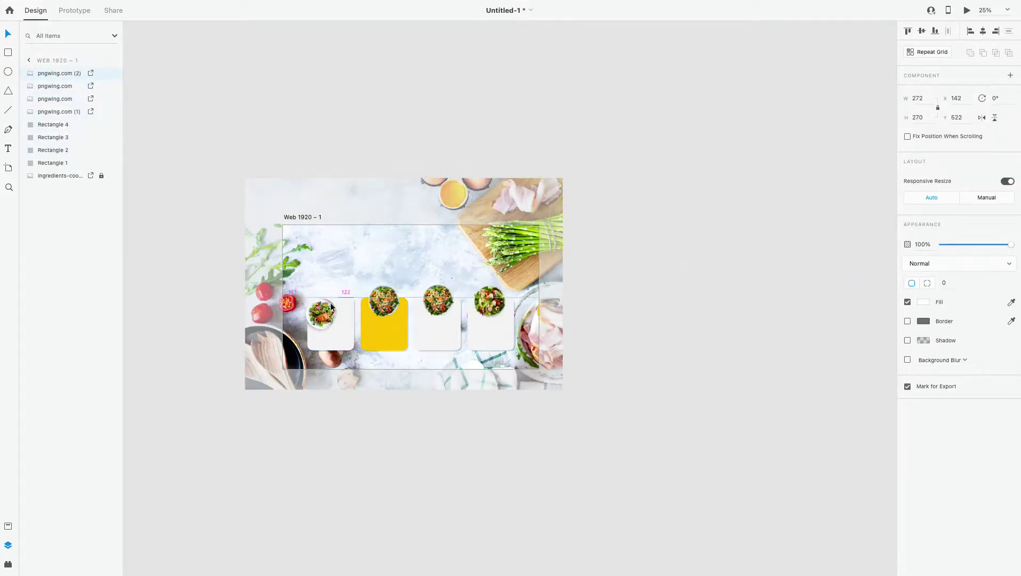
Centre the salad image on the yellow card's top edge.
left_click(685, 309)
scroll(686, 308, "up", 3)
scroll(832, 267, "up", 3)
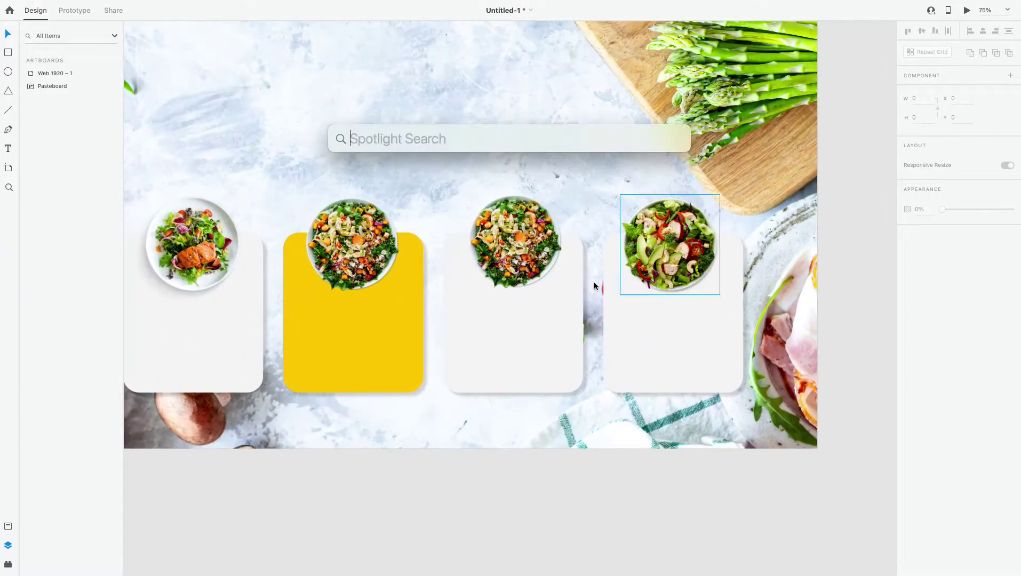
left_click_drag(612, 305, 701, 316)
left_click(614, 256)
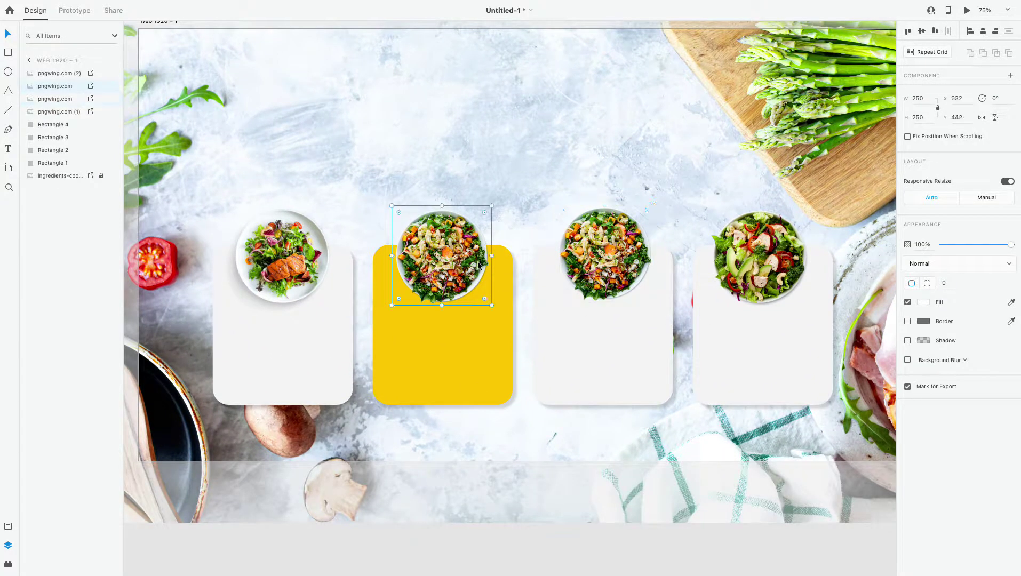
left_click_drag(459, 260, 450, 246)
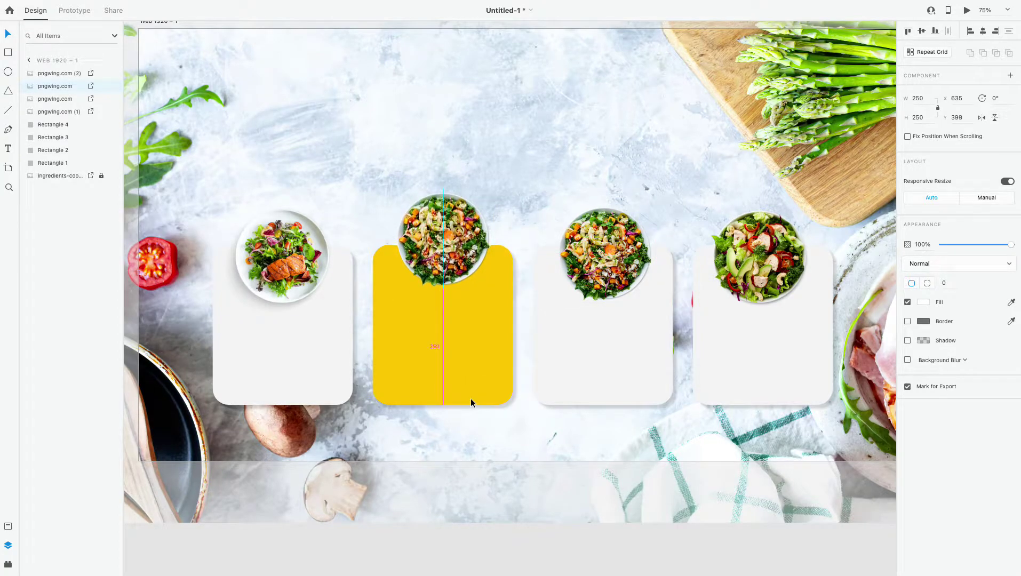
scroll(470, 399, "up", 5)
scroll(470, 399, "down", 2)
key("ctrl+minus")
key("ctrl+minus")
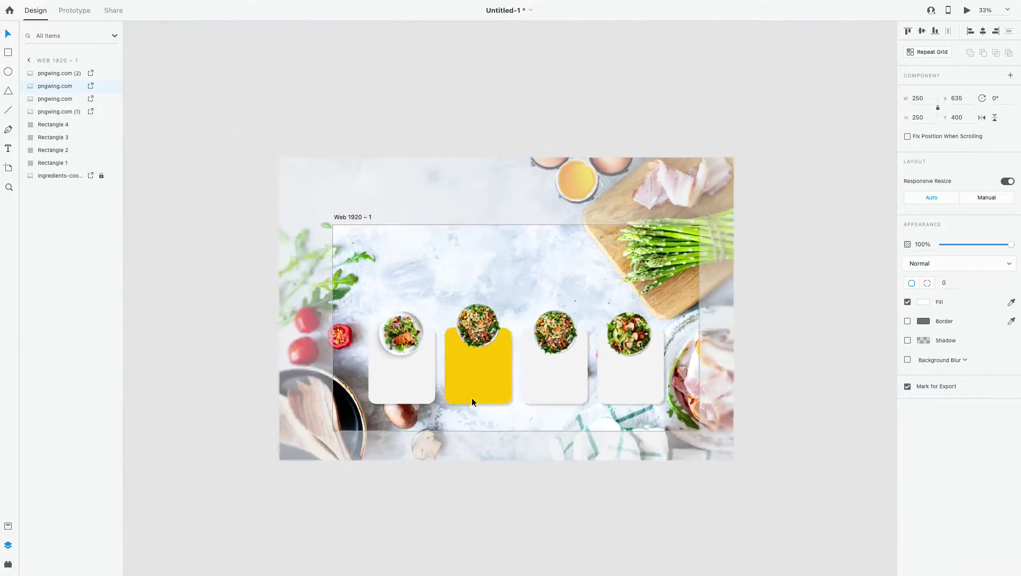
Raise the first, third and fourth salads to line up with the yellow card's salad.
left_click_drag(550, 334, 550, 329)
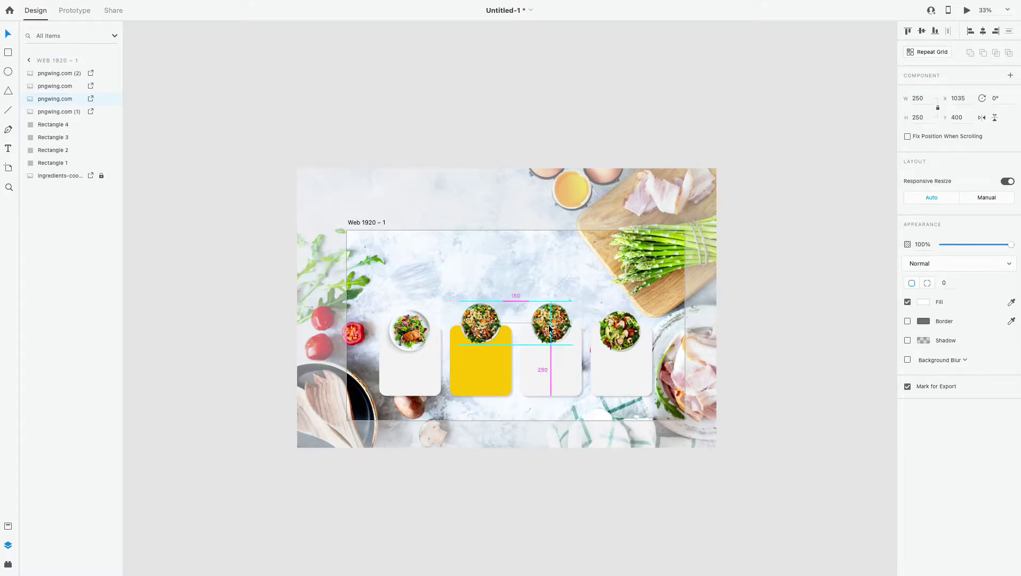
left_click_drag(619, 332, 619, 324)
mouse_move(410, 340)
left_mouse_down()
mouse_move(435, 353)
mouse_move(420, 336)
left_mouse_up()
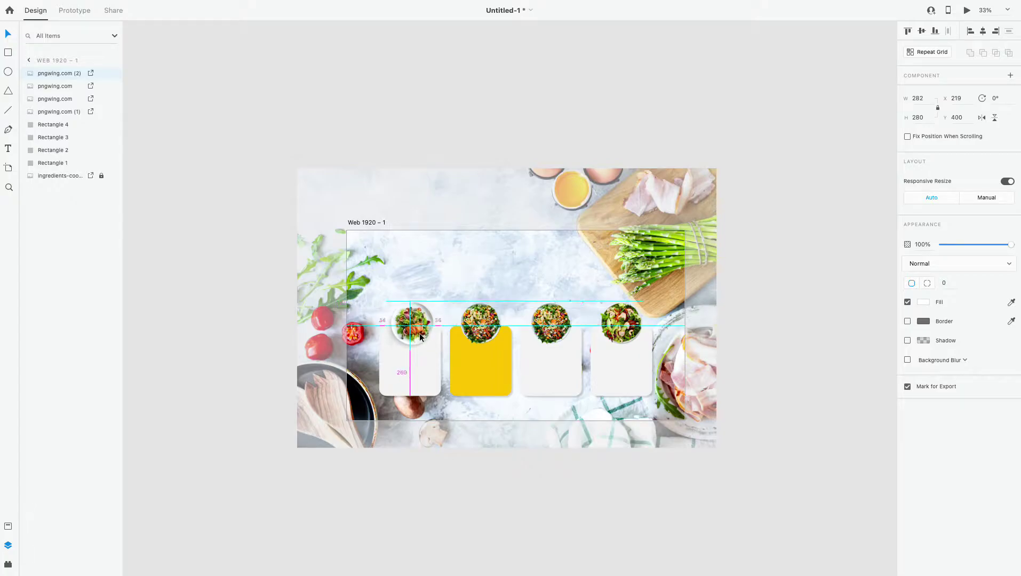
left_click(771, 293)
key("ctrl+minus")
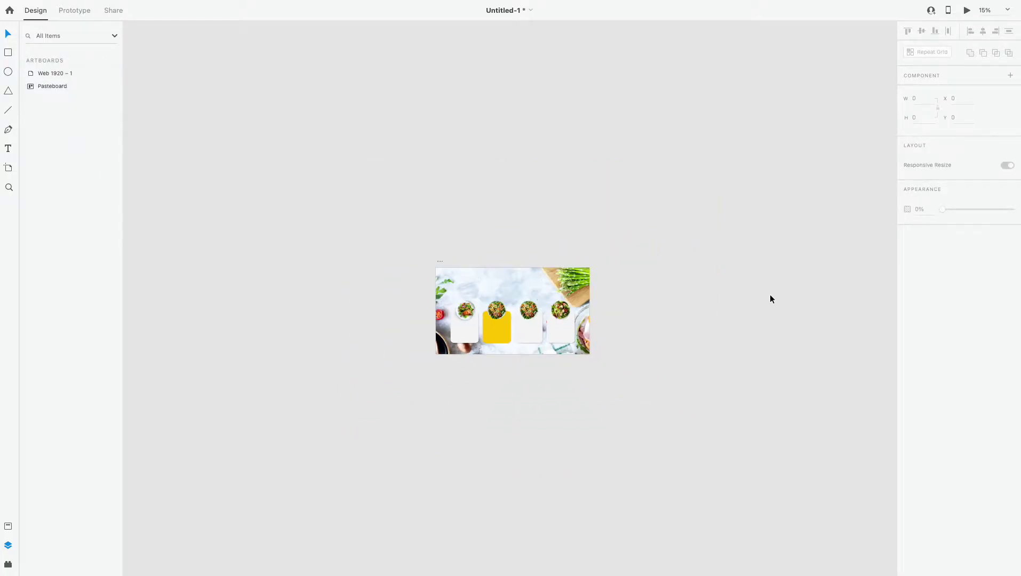
Marquee-select the cards and salads, group them as Group 1, and nudge the group down.
key("ctrl+plus")
key("ctrl+plus")
left_click_drag(737, 286, 351, 430)
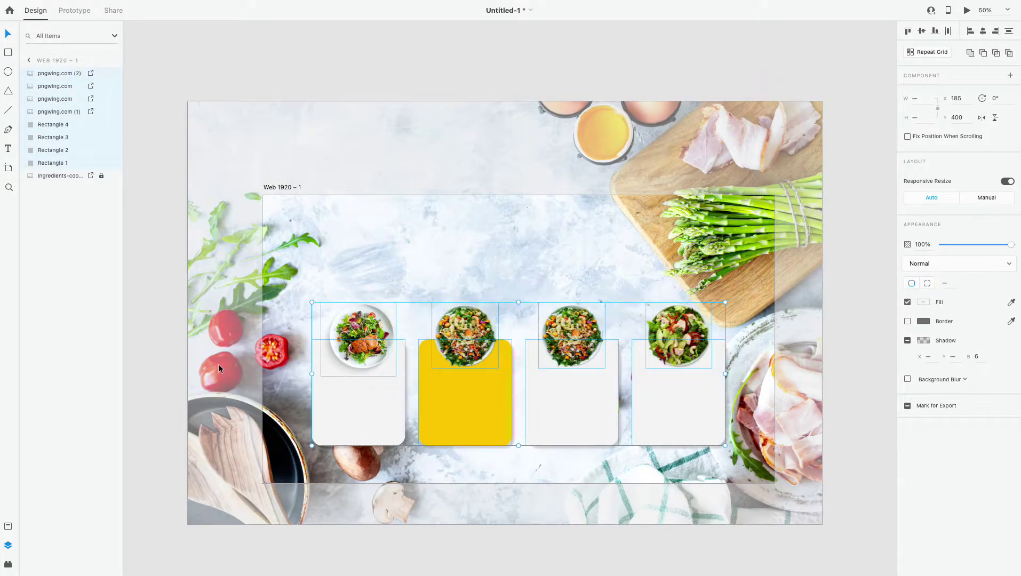
key("ctrl+g")
left_click_drag(543, 404, 543, 407)
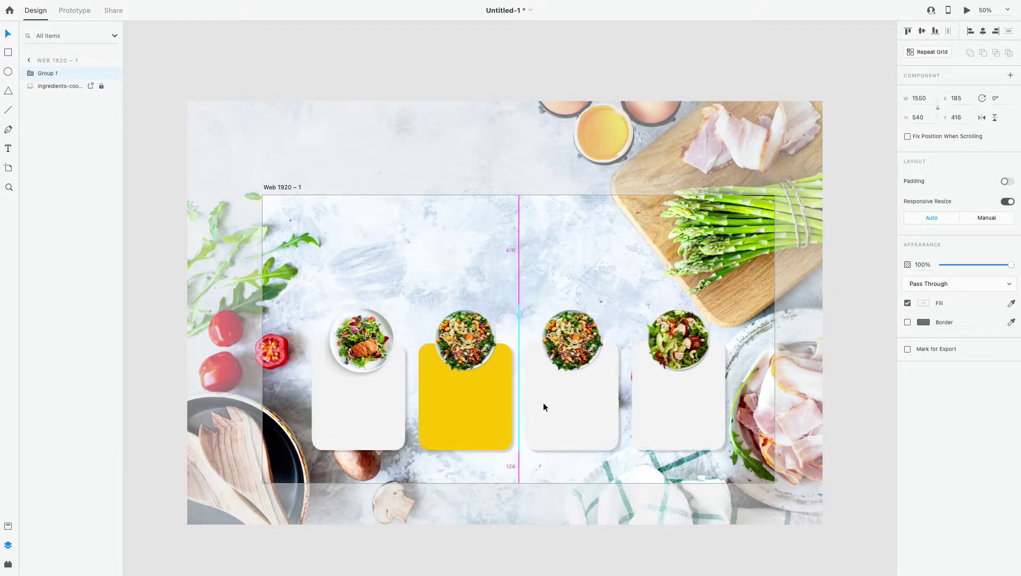
left_click(630, 546)
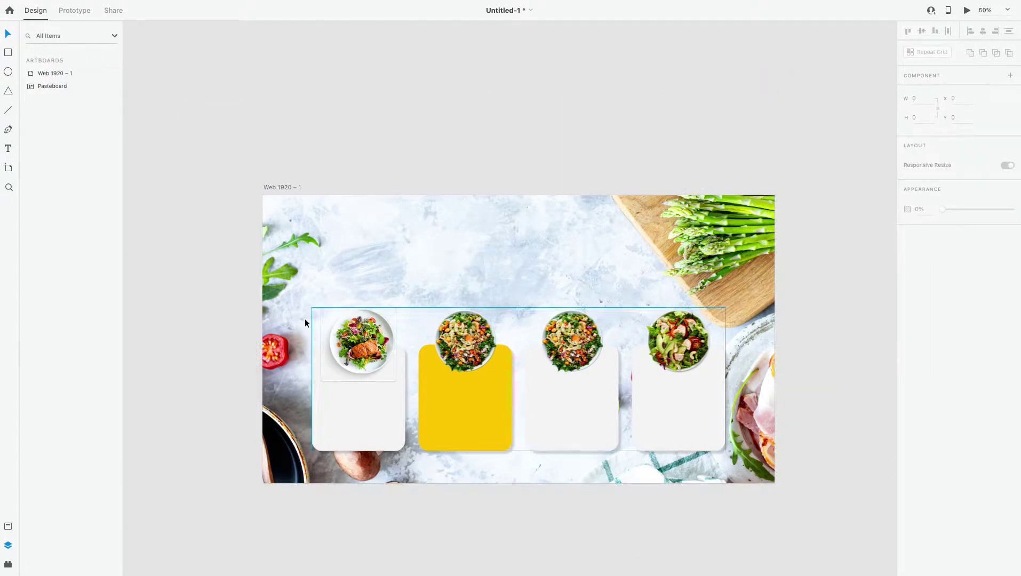
Inside Group 1, lower all four salad images to the same height on their cards.
key("t")
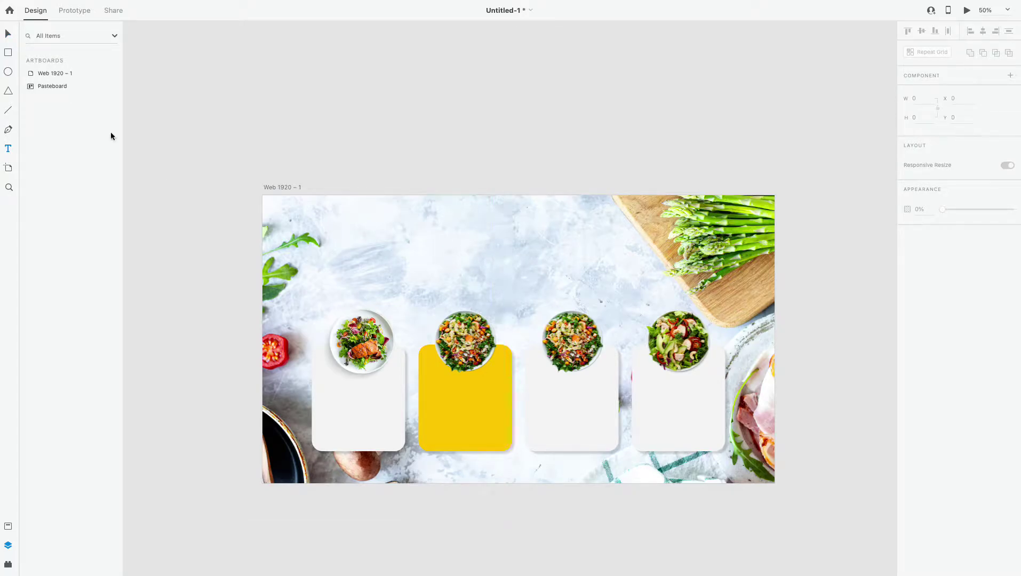
left_click(379, 345)
double_click(366, 356)
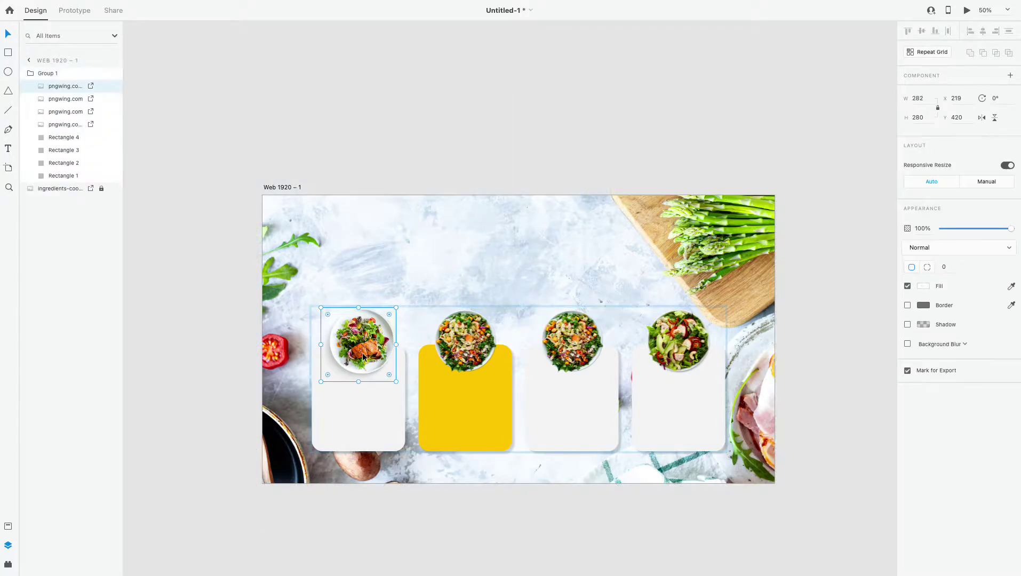
left_click_drag(364, 352, 363, 357)
left_click_drag(465, 341, 465, 351)
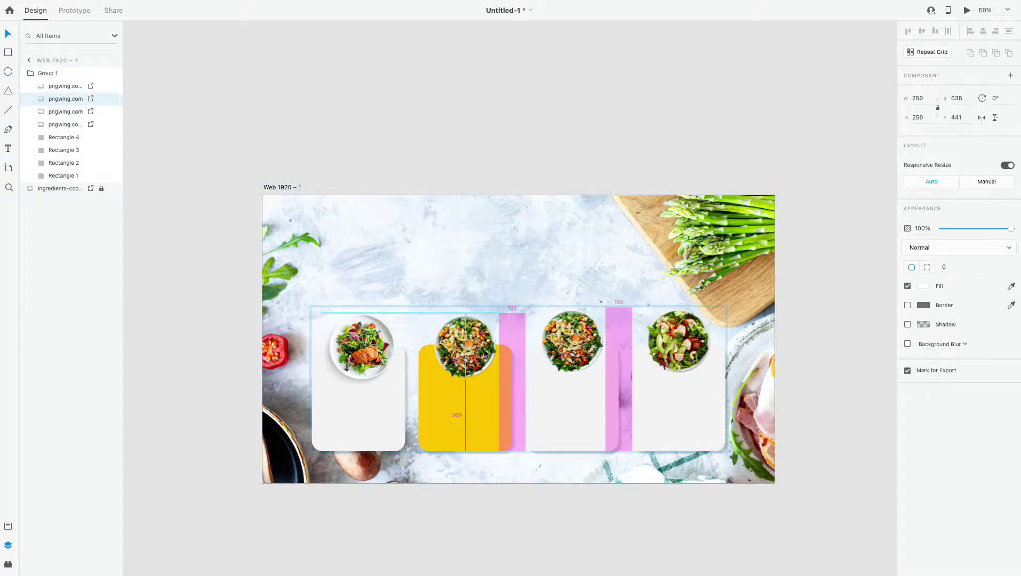
left_click_drag(574, 346, 573, 354)
left_click_drag(678, 342, 678, 352)
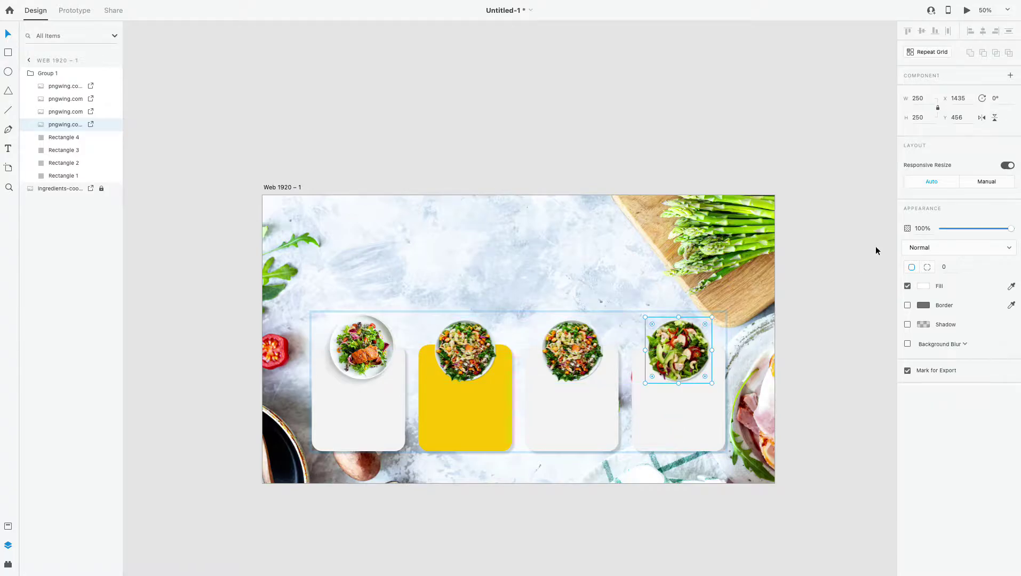
Shrink the fourth salad image to width 200.
type("230")
key("Return")
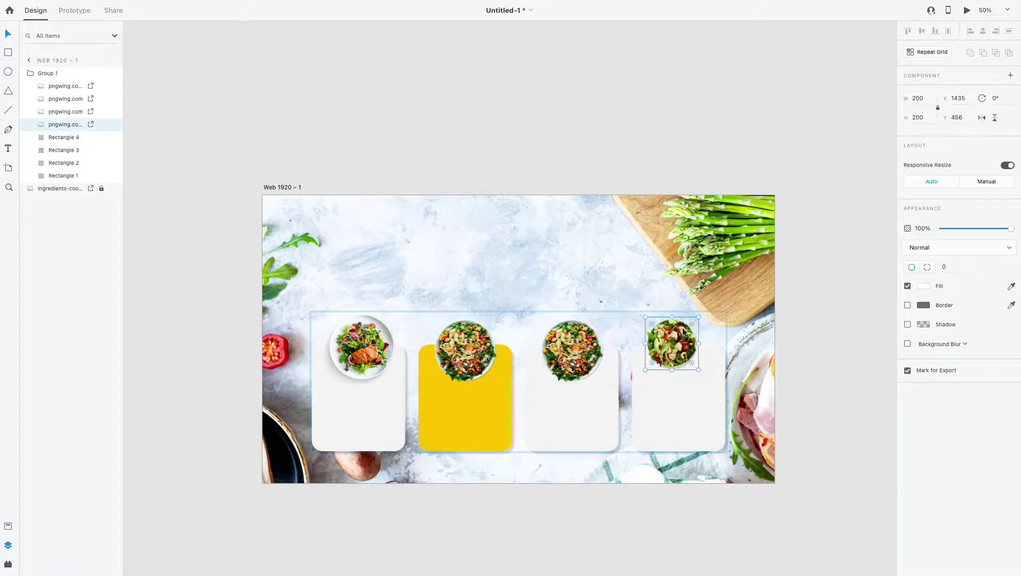
left_click(750, 100)
key("ctrl+equal")
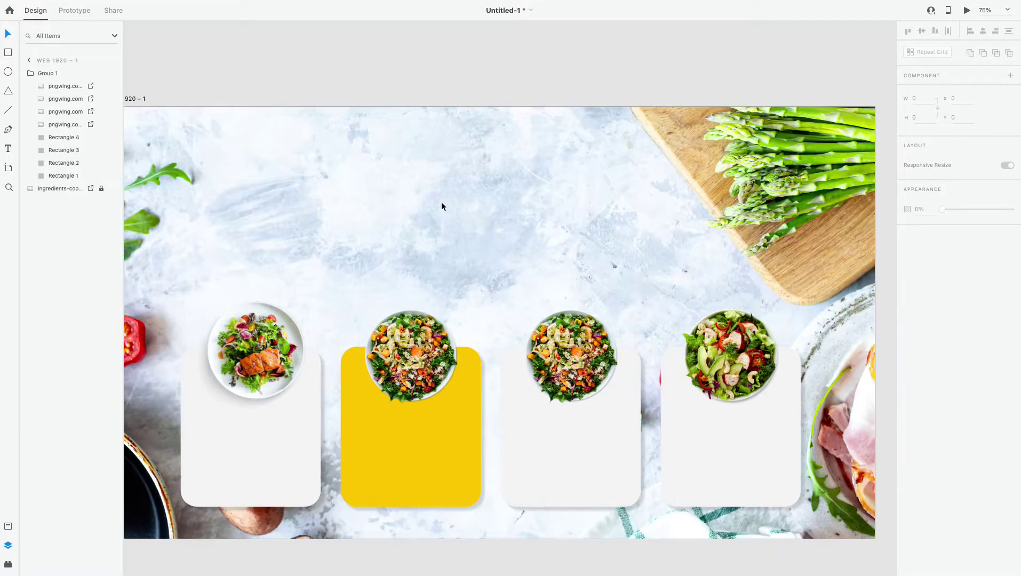
Type the headline "Wake Up Early / Eat Fresh and Healthy" above the cards.
left_click(379, 212)
type("Wake")
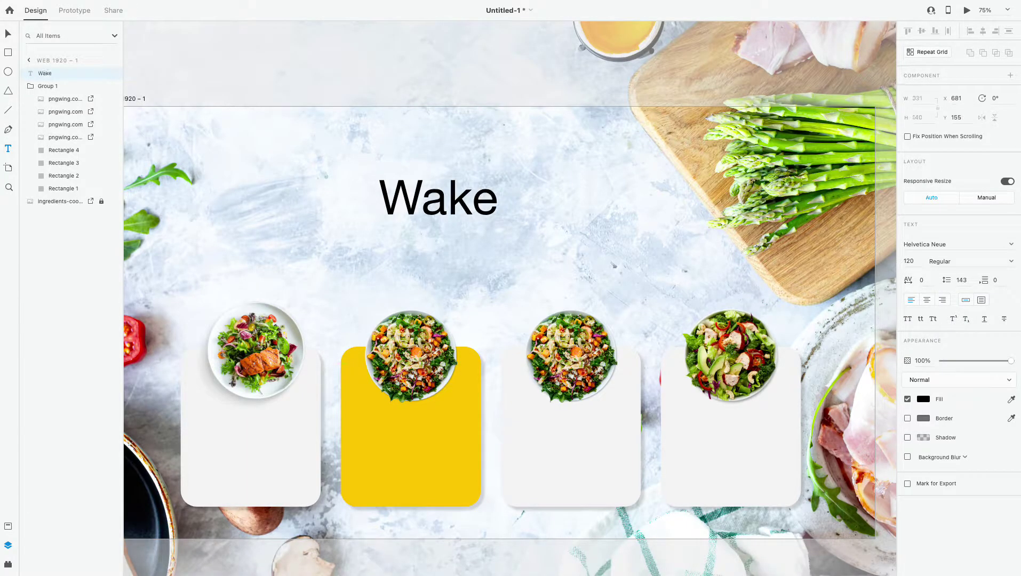
type("Up Early")
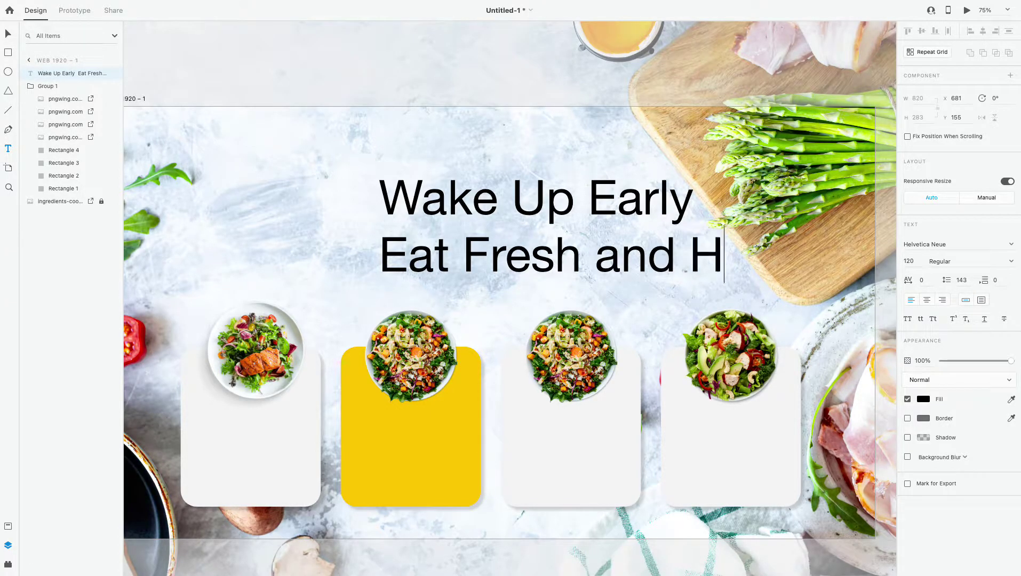
type("ealthy")
left_click(8, 34)
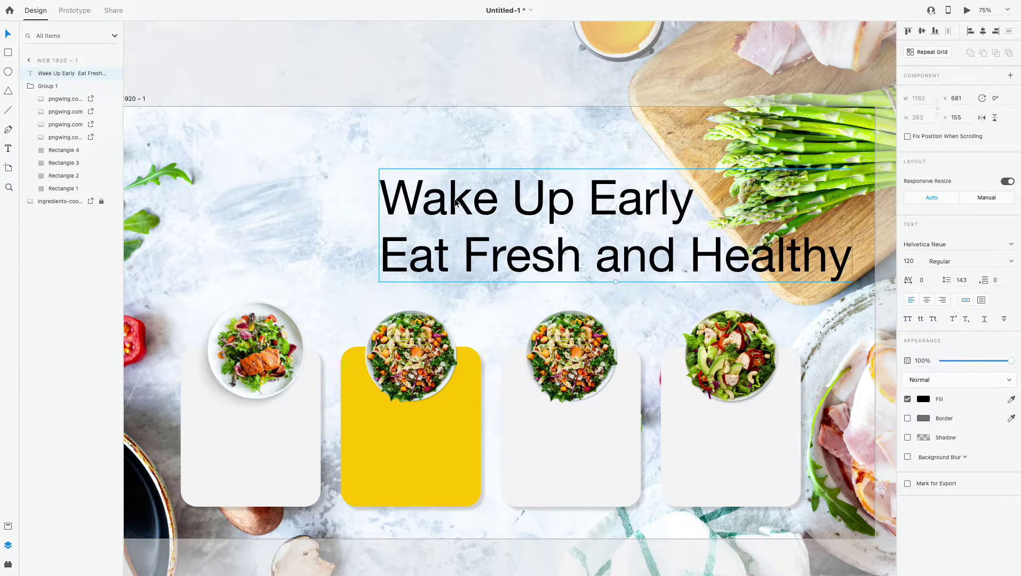
mouse_move(574, 203)
left_mouse_down()
mouse_move(415, 198)
mouse_move(728, 289)
left_mouse_up()
Centre-align the headline text and set its font to Optima.
triple_click(414, 198)
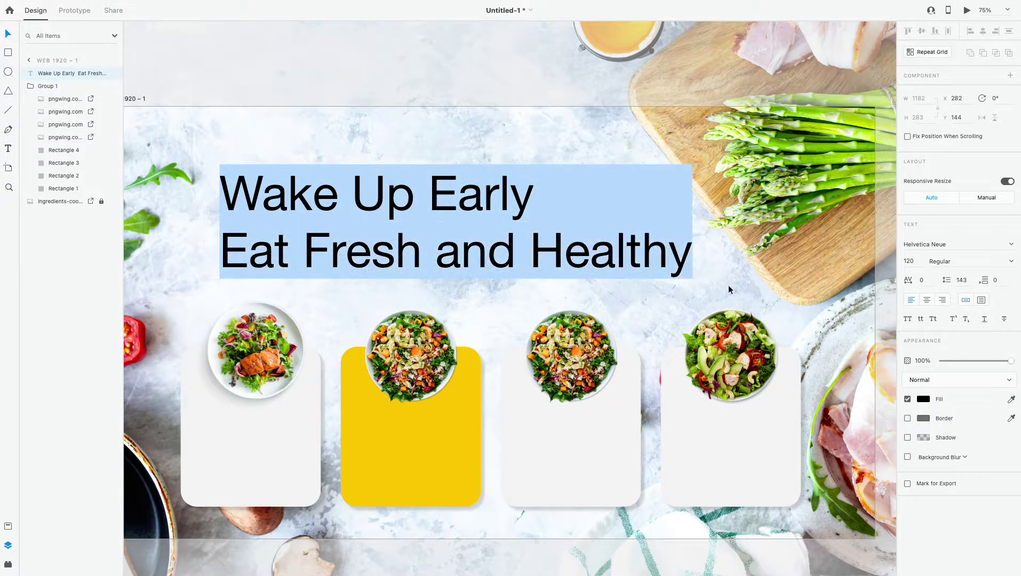
left_click(926, 300)
left_click(1010, 244)
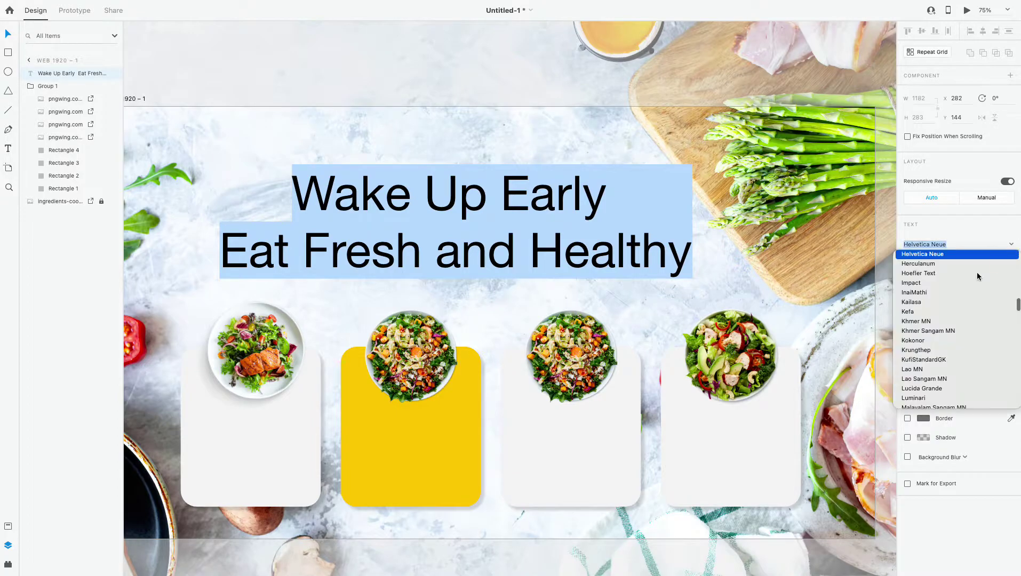
scroll(961, 349, "down", 10)
scroll(961, 349, "down", 10)
scroll(962, 350, "down", 10)
scroll(961, 349, "down", 10)
left_click(919, 290)
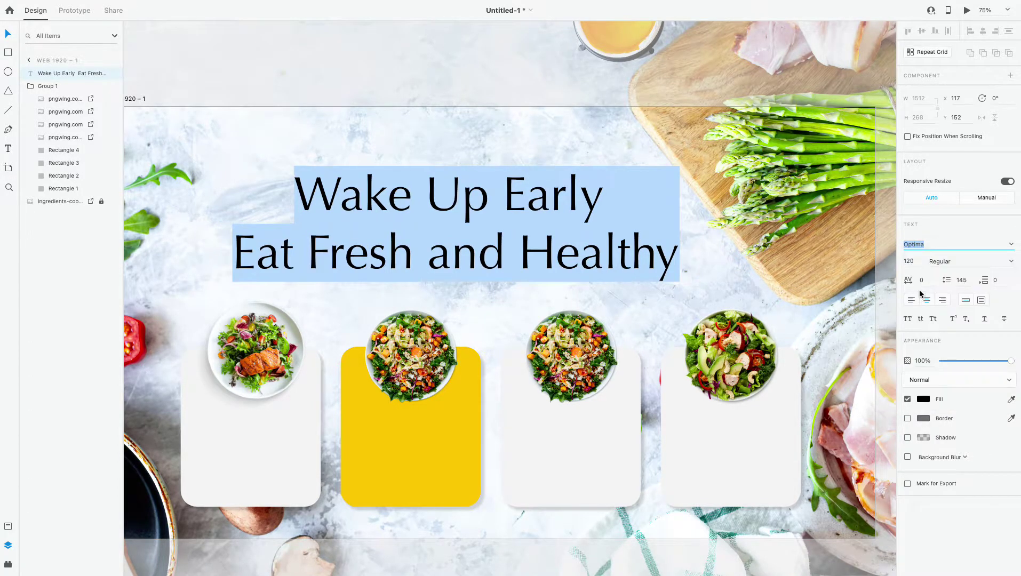
key("ctrl+0")
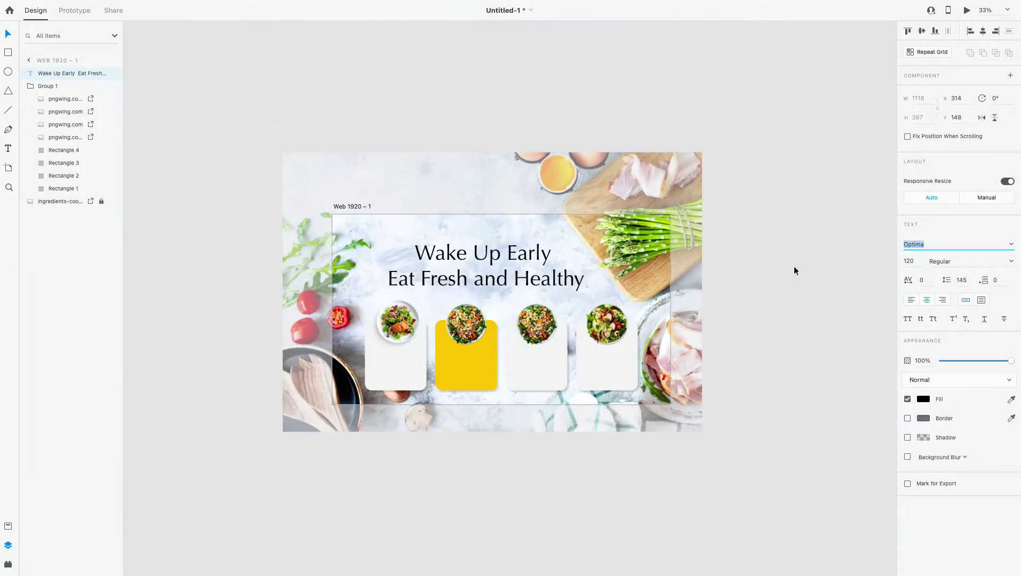
left_click(794, 267)
Set the "Wake Up Early" headline to font size 100 and position it at the artboard's top centre.
mouse_move(494, 259)
left_mouse_down()
mouse_move(509, 260)
mouse_move(502, 247)
left_mouse_up()
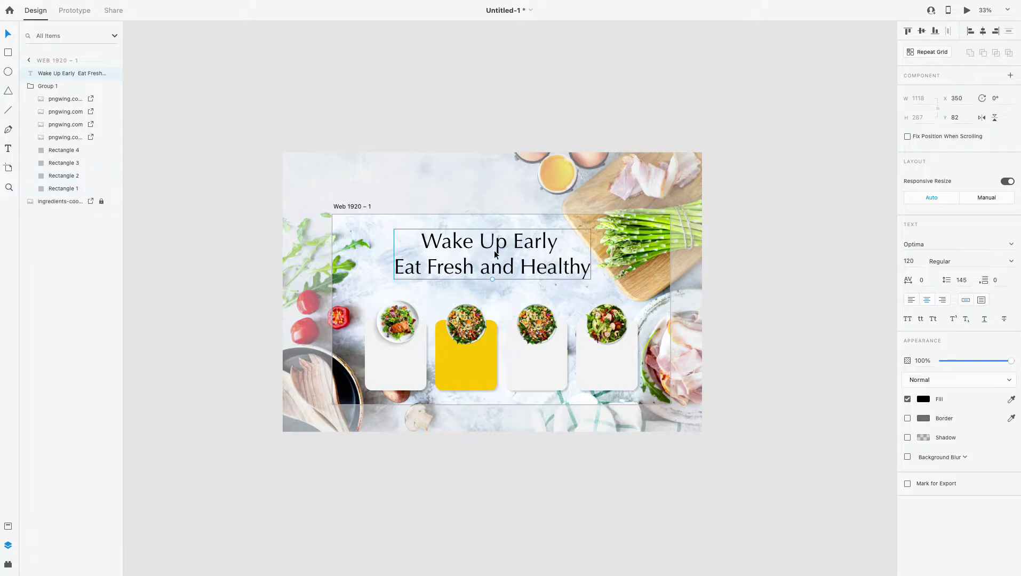
left_click(871, 274)
key("ctrl+equal")
left_click_drag(453, 257, 467, 263)
triple_click(627, 254)
key("ctrl+a")
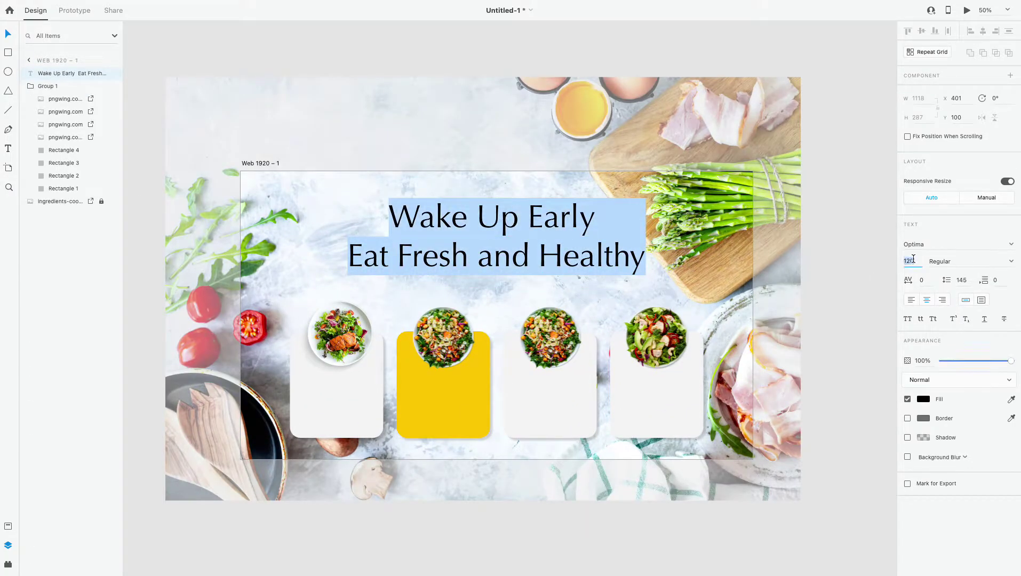
type("100")
key("Return")
left_click(6, 33)
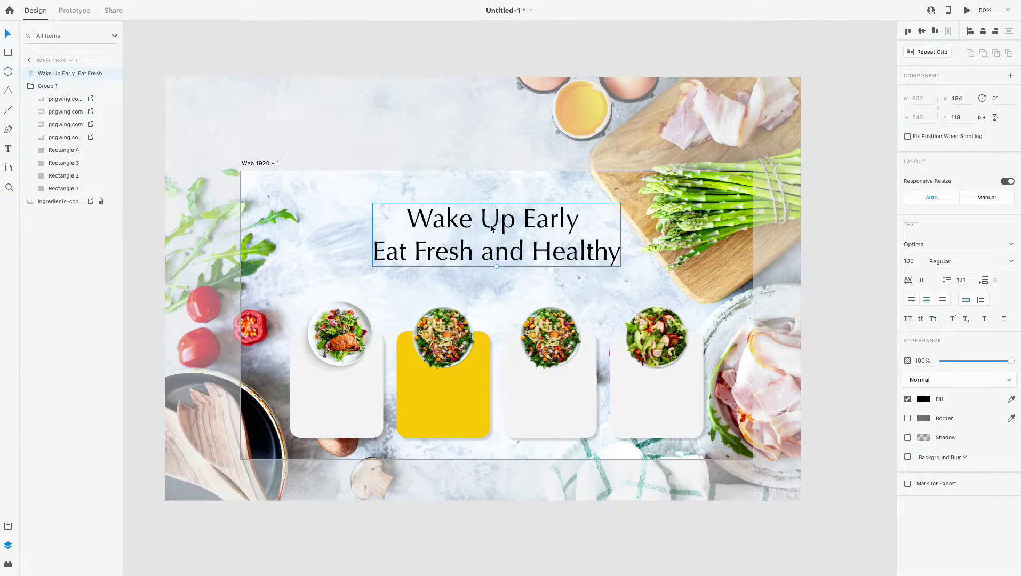
left_click_drag(491, 228, 485, 219)
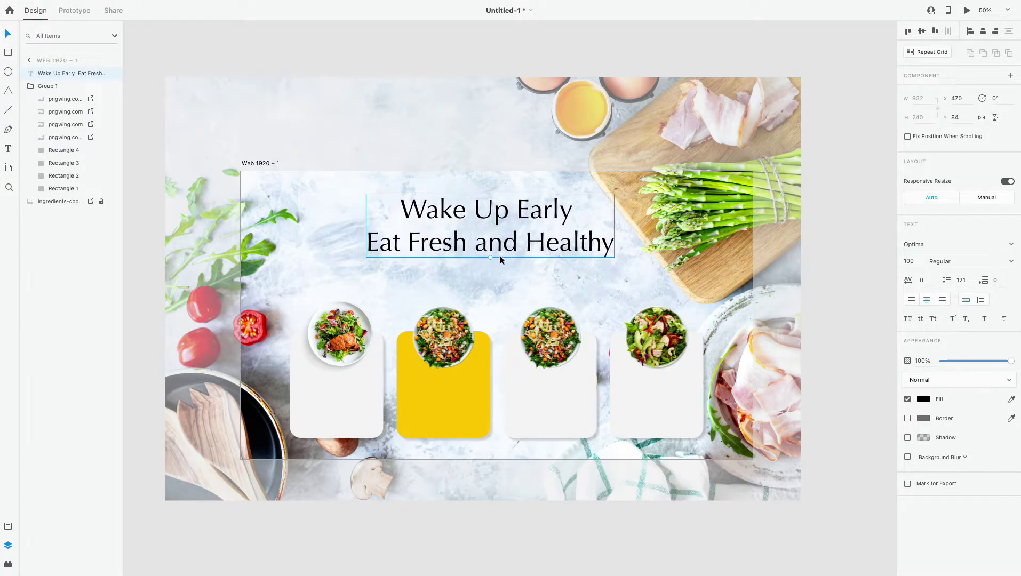
Add a placeholder Lorem ipsum paragraph below the headline and set it to 24 pt.
key("t")
left_click_drag(374, 266, 581, 308)
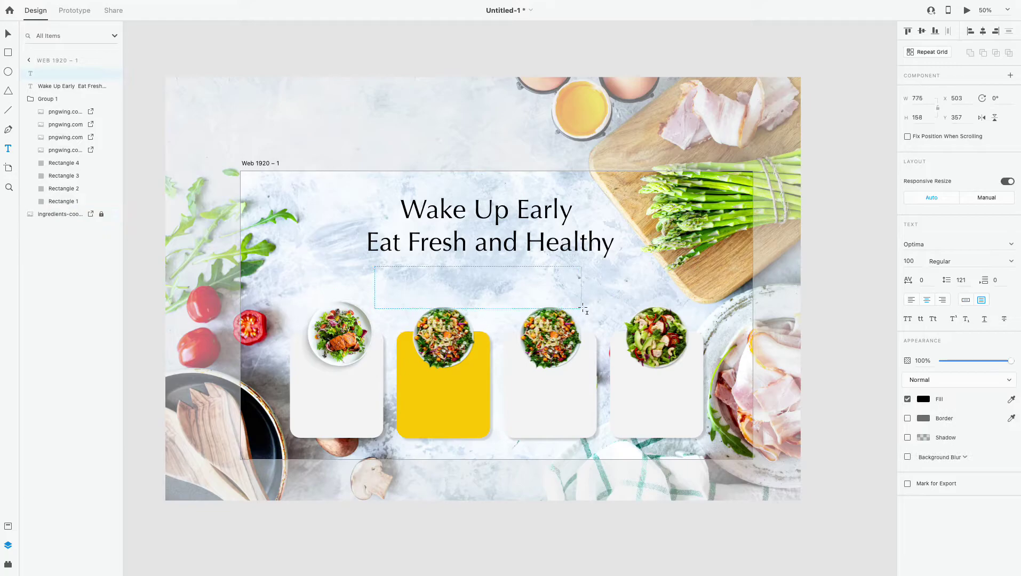
key("ctrl+v")
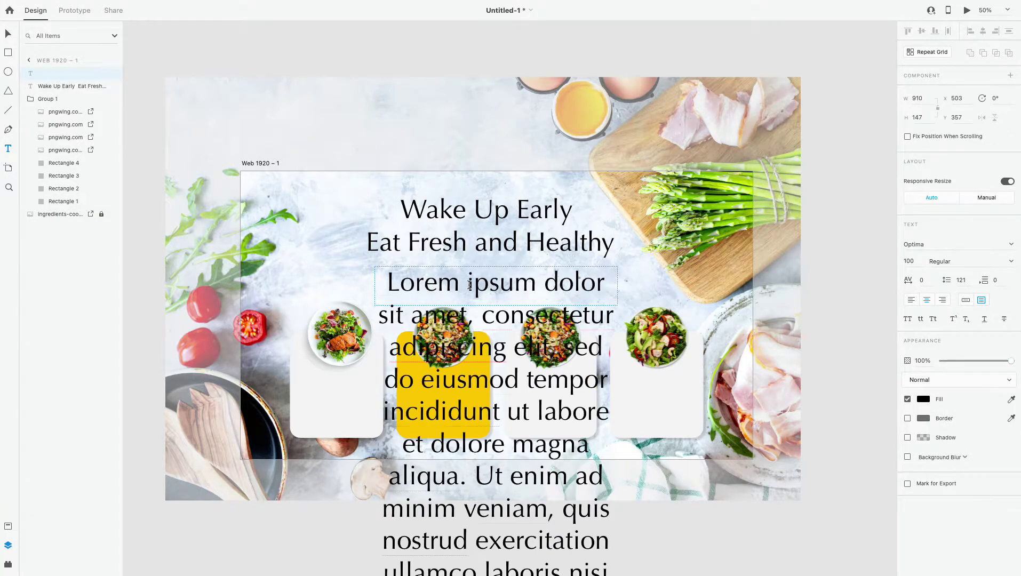
key("ctrl+a")
type("4")
key("Return")
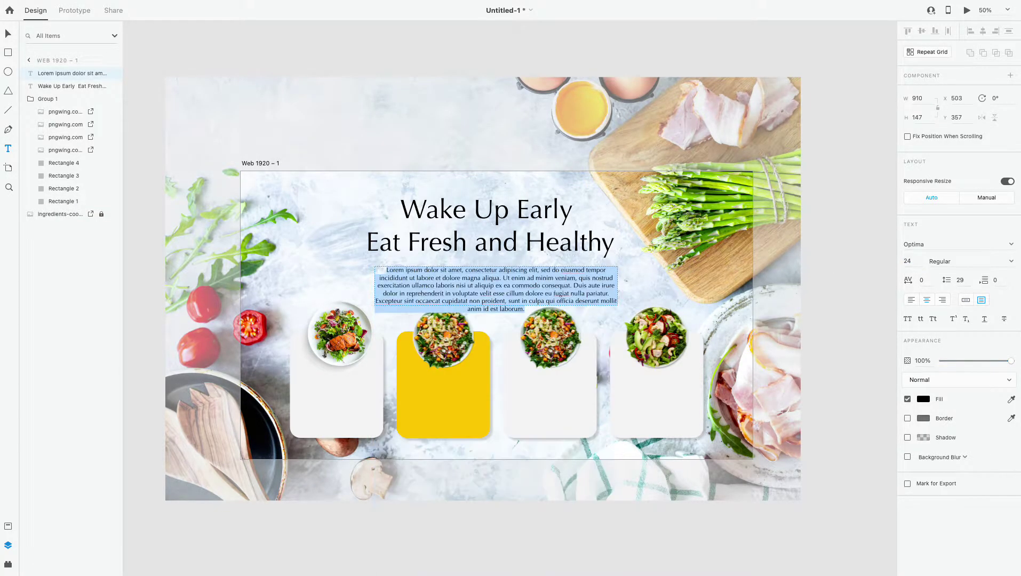
key("Escape")
Centre the paragraph on the artboard just under the headline.
left_click_drag(462, 271, 449, 277)
key("ctrl+minus")
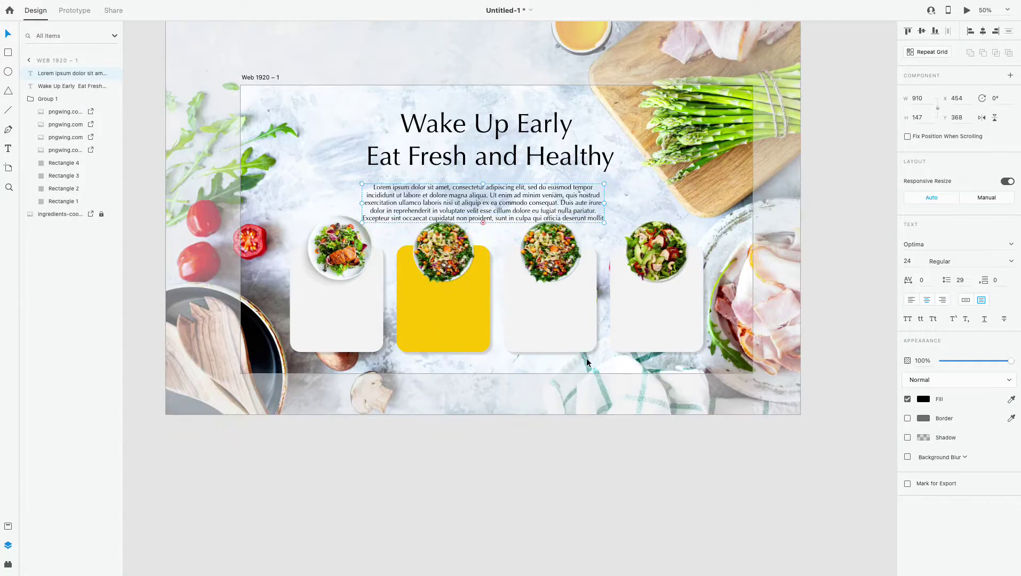
key("ctrl+1")
left_click_drag(600, 471, 686, 552)
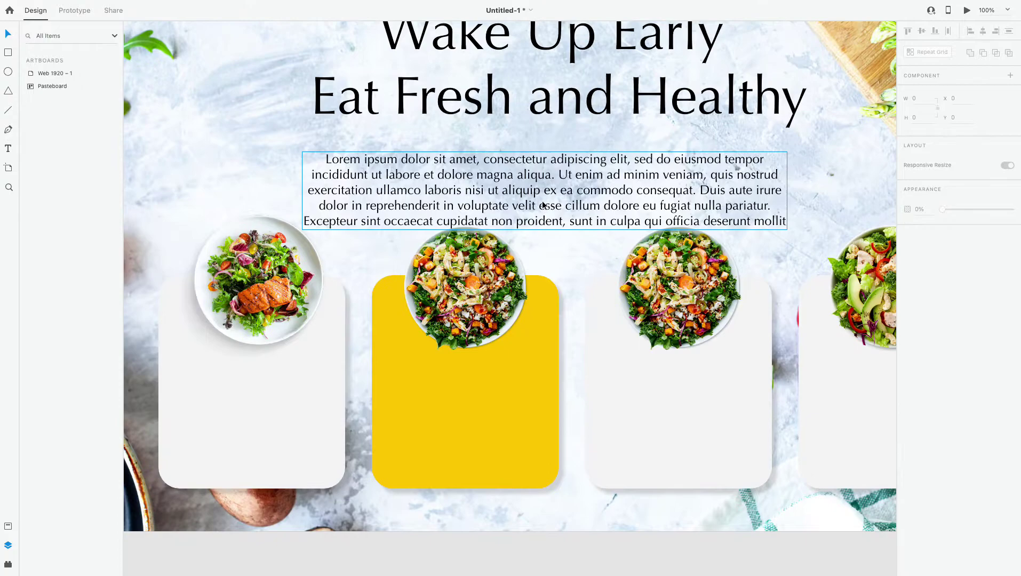
left_click_drag(639, 227, 638, 217)
Delete the paragraph's second line of text.
double_click(639, 217)
key("ctrl+a")
left_click(581, 204)
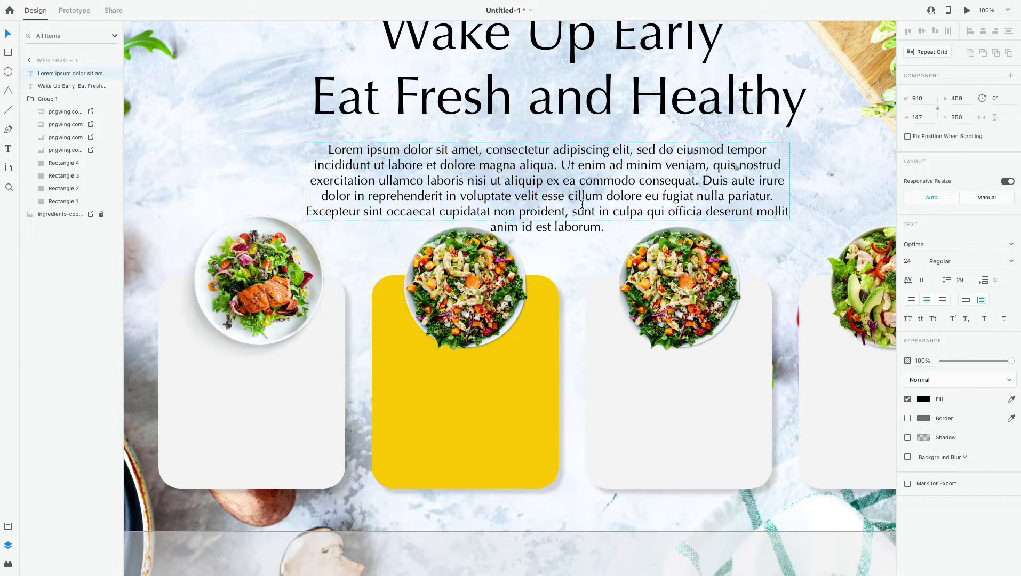
left_click_drag(317, 164, 745, 165)
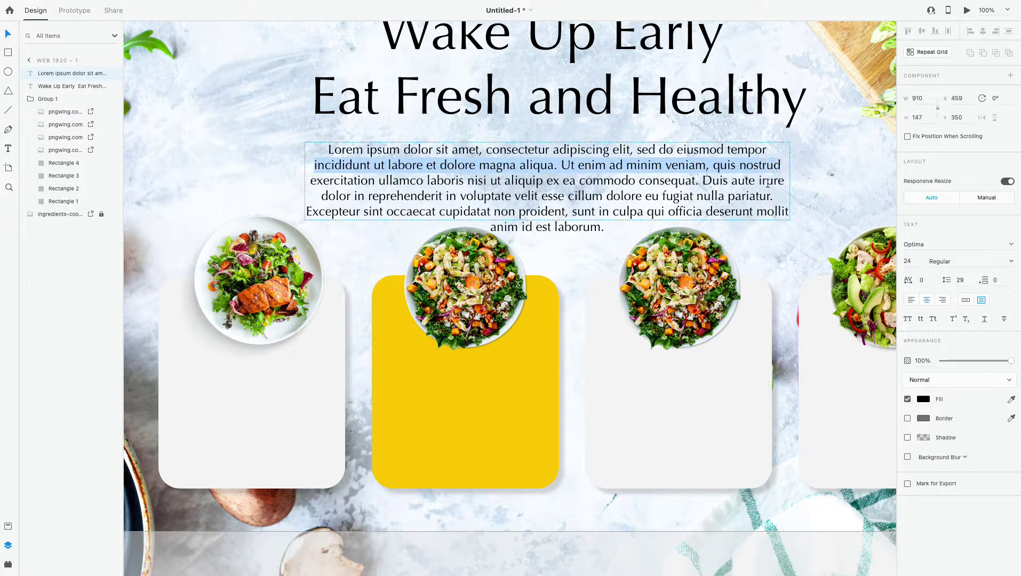
key("BackSpace")
Make the Lorem ipsum paragraph italic.
key("ctrl+a")
left_click(995, 261)
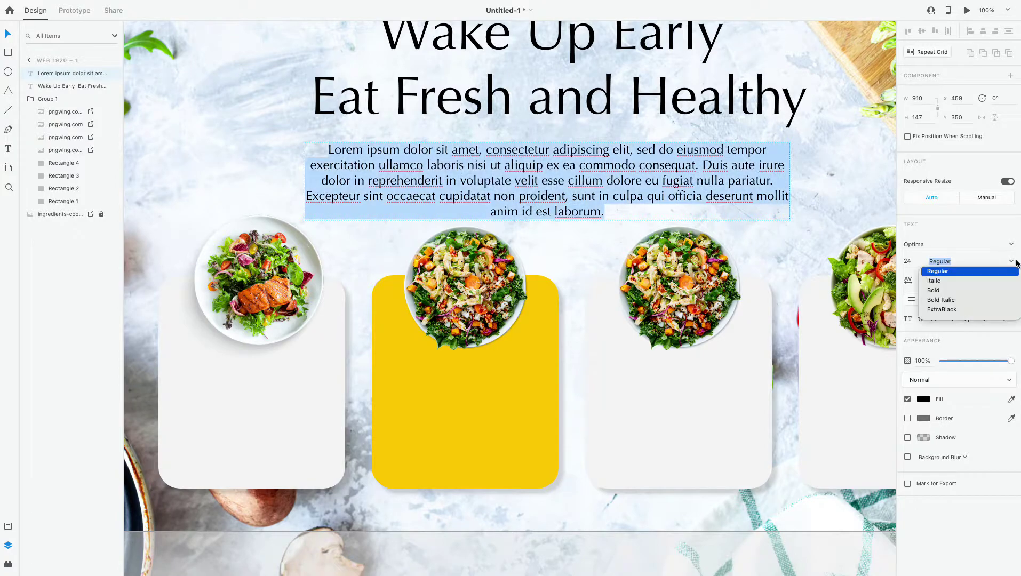
left_click(975, 288)
key("ctrl+0")
key("Escape")
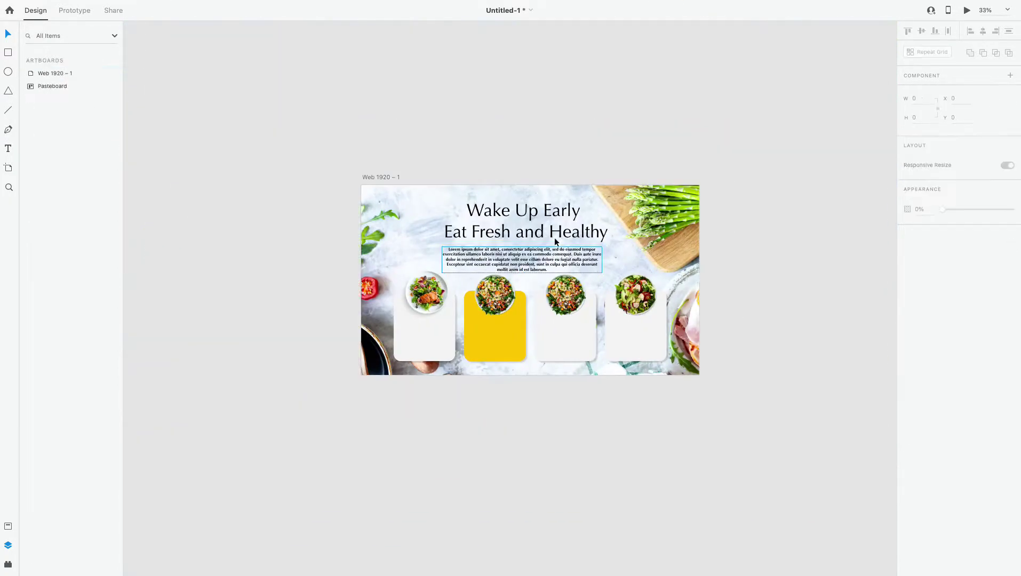
left_click(584, 269)
left_click(1012, 261)
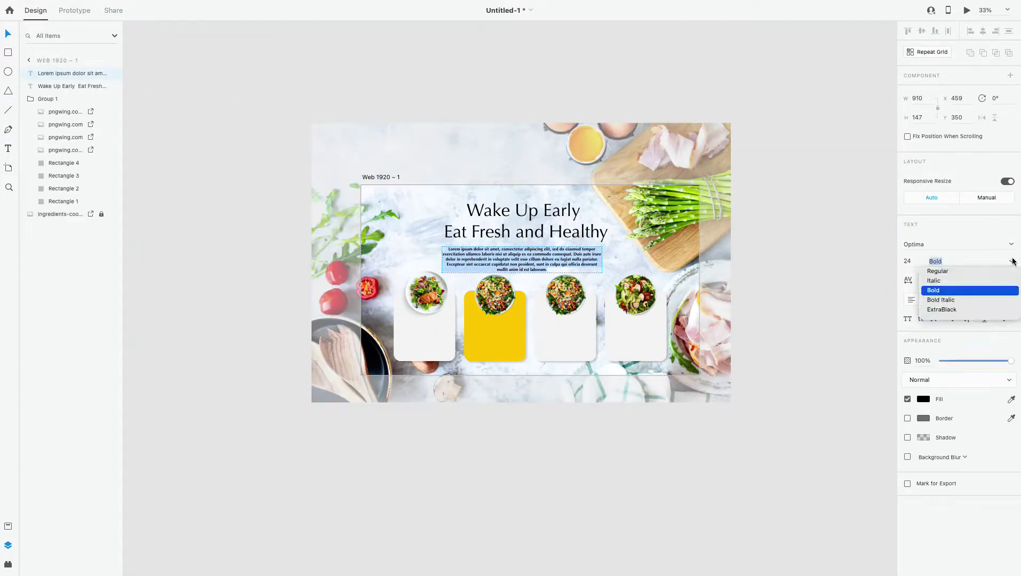
left_click(936, 280)
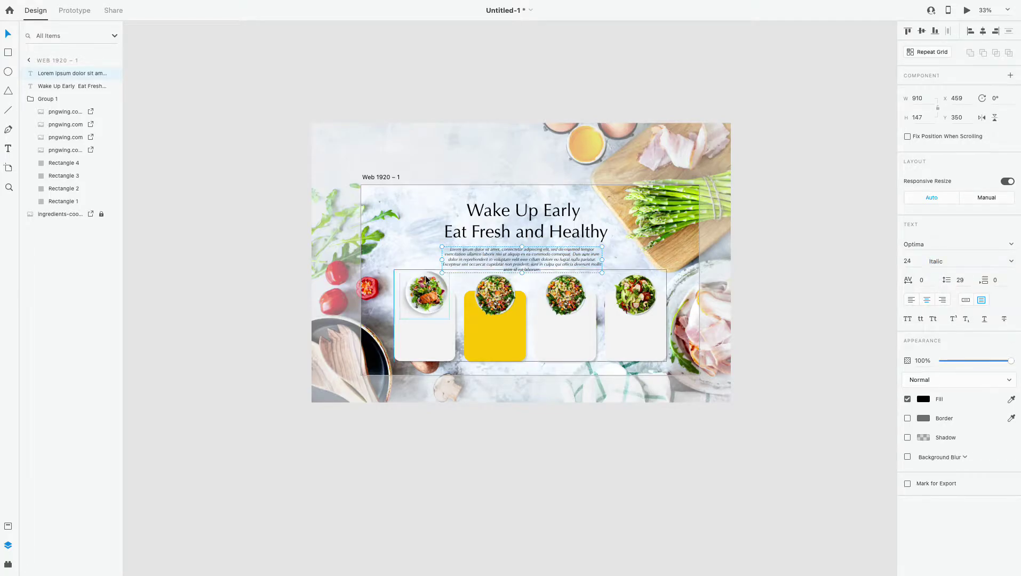
Colour the paragraph text grey #707070.
key("ctrl+1")
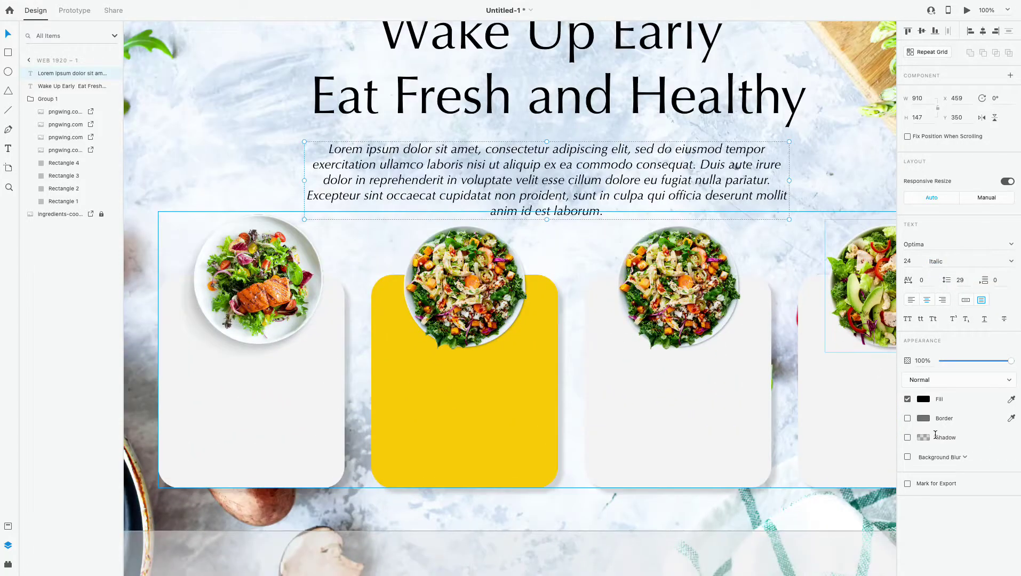
left_click(923, 419)
scroll(801, 506, "down", 5)
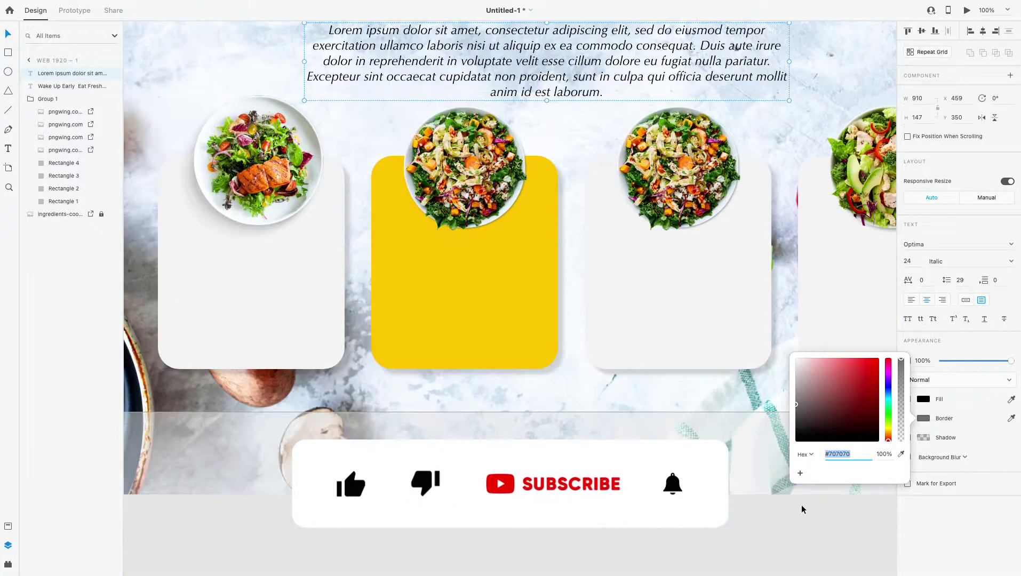
key("Escape")
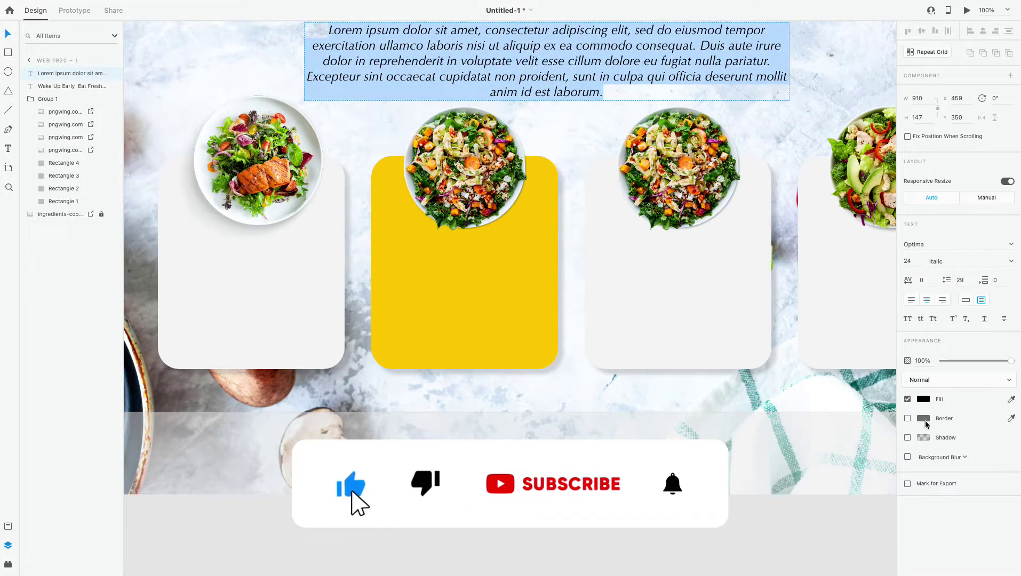
left_click(923, 418)
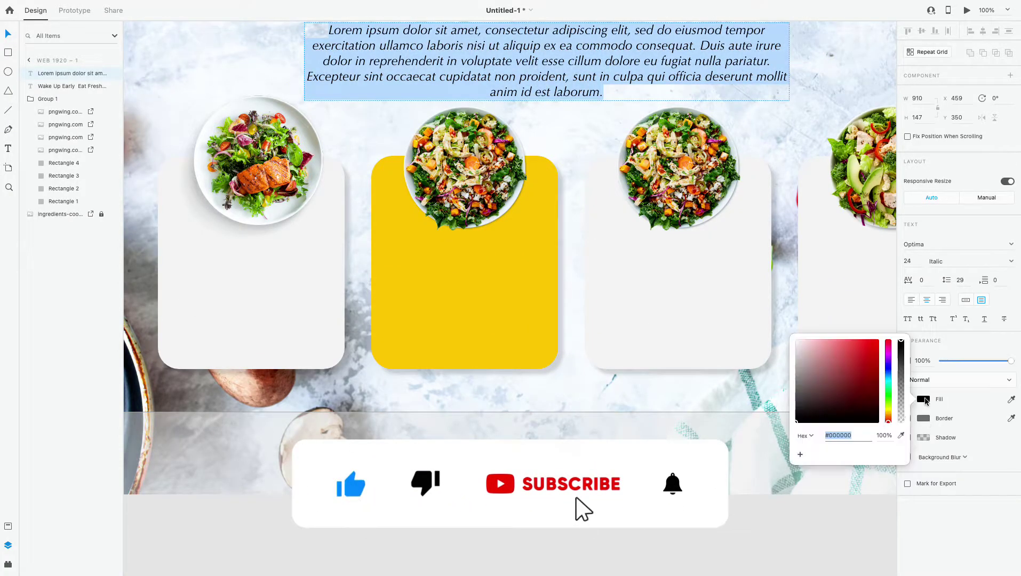
key("BackSpace")
key("ctrl+z")
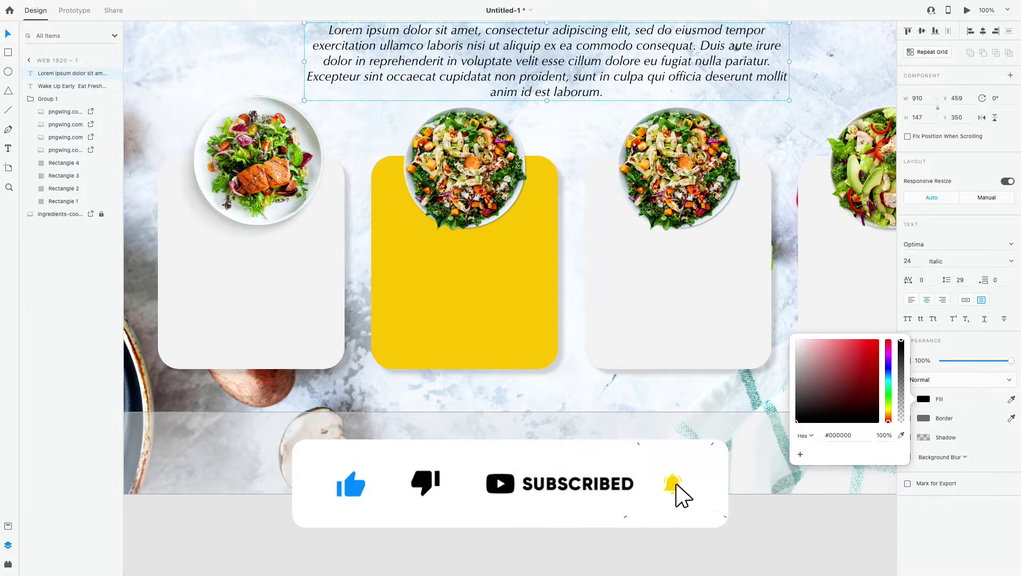
left_click(856, 433)
type("707070")
key("Return")
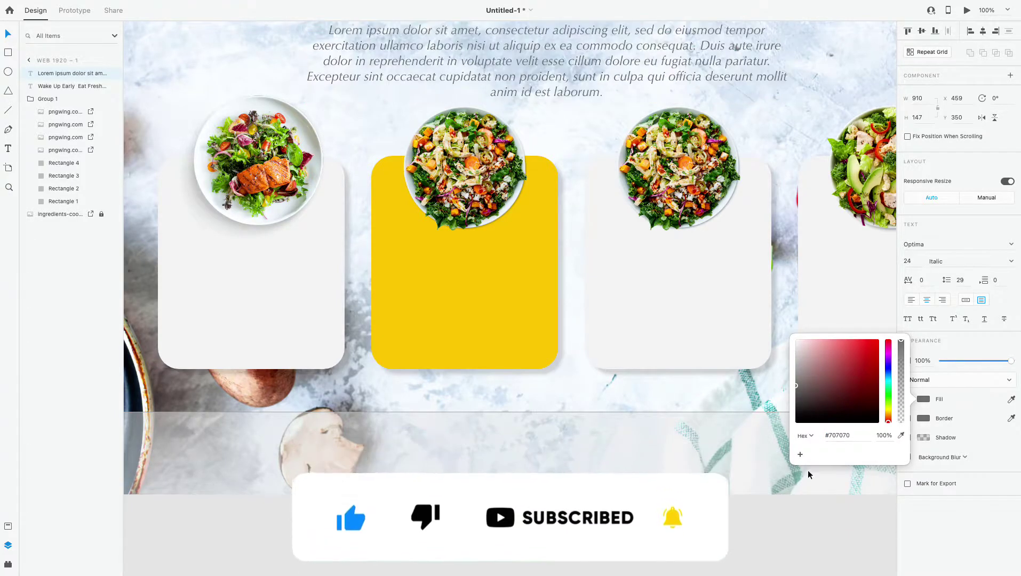
key("Escape")
Move the paragraph back up just under the headline.
scroll(611, 348, "up", 5)
mouse_move(540, 342)
left_mouse_down()
mouse_move(481, 331)
mouse_move(544, 317)
left_mouse_up()
key("ctrl+minus")
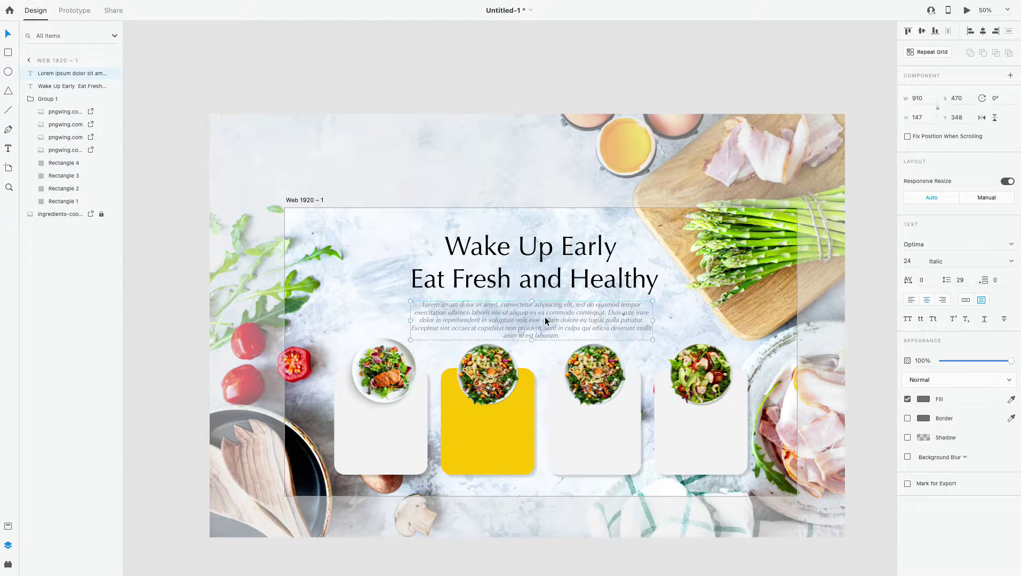
Nudge the paragraph and headline slightly right so they sit centred.
left_click_drag(544, 317, 554, 321)
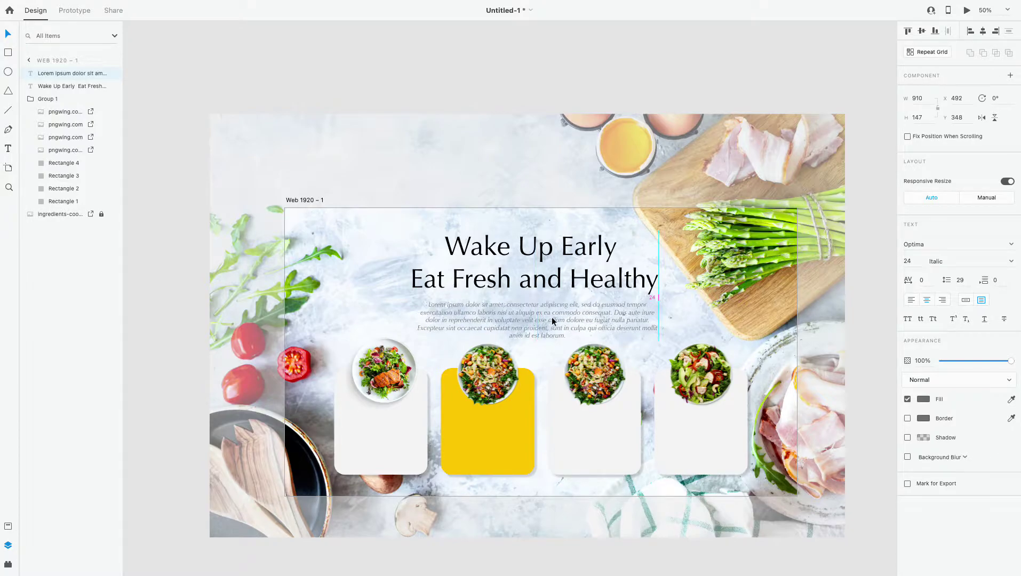
left_click_drag(535, 278, 541, 279)
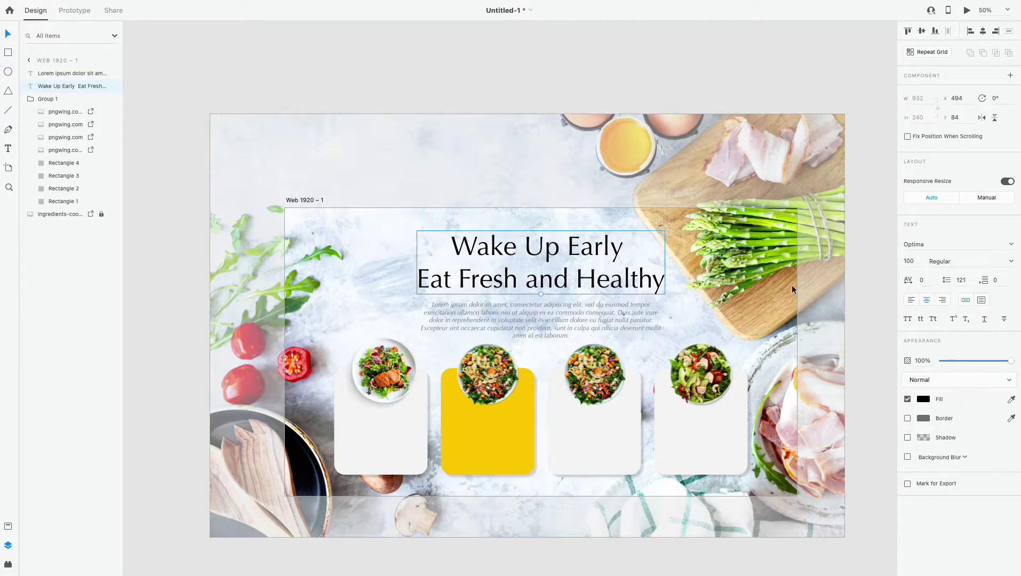
left_click(871, 288)
scroll(604, 364, "up", 2)
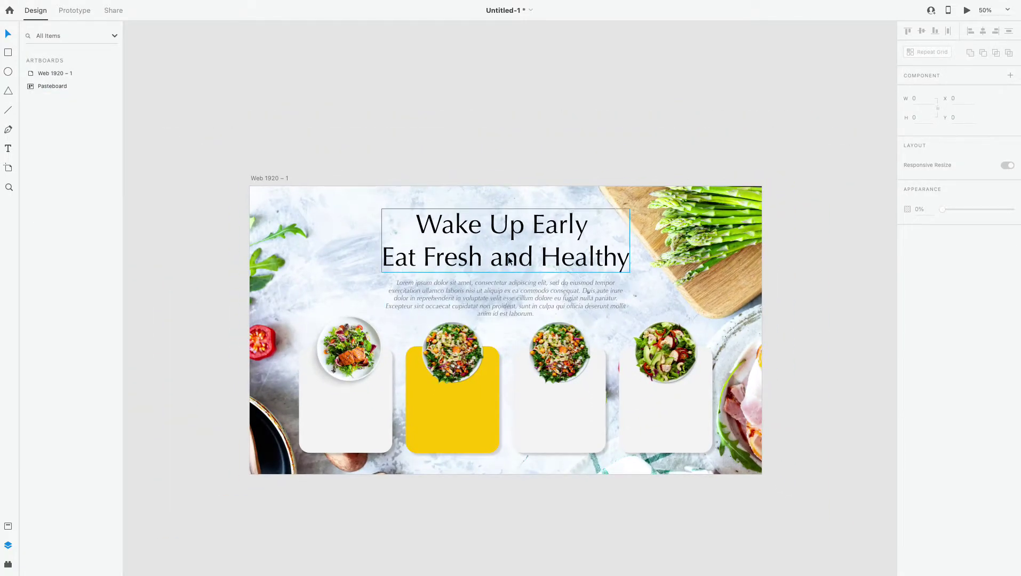
double_click(507, 256)
Move the four salad cards and the headline lower on the artboard.
left_click(8, 33)
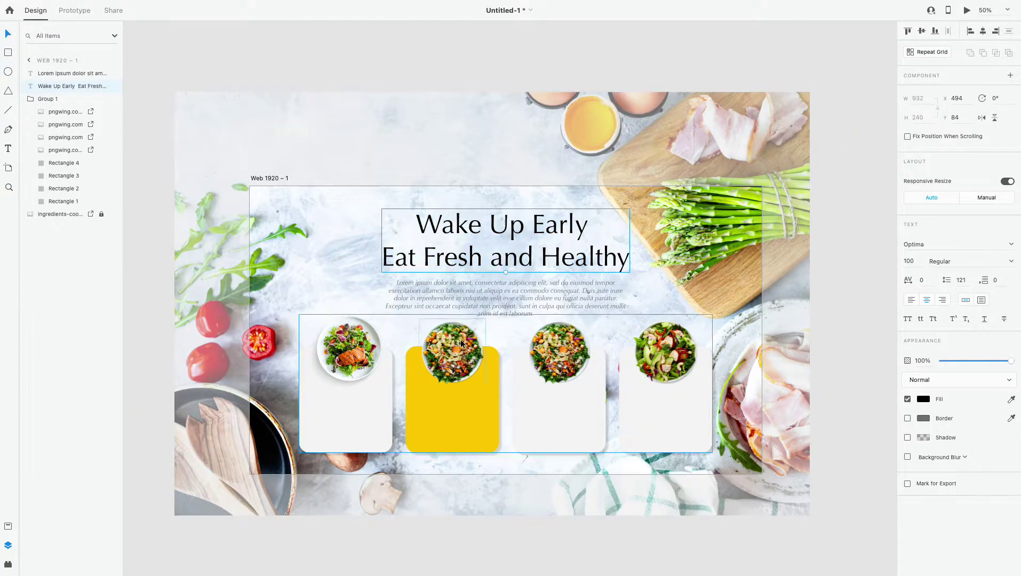
left_click_drag(530, 392, 531, 400)
left_click(641, 525)
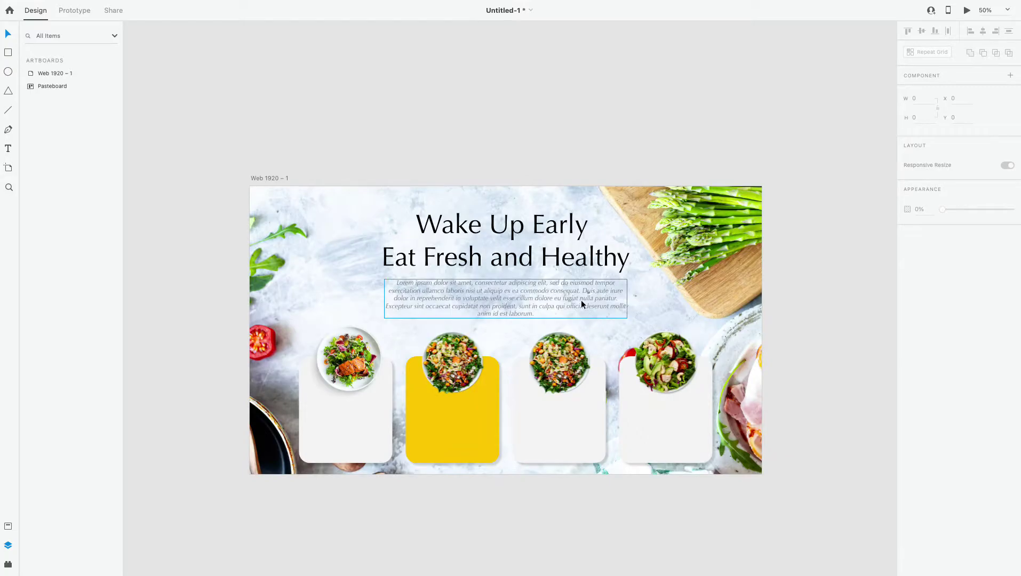
left_click(580, 300)
left_click_drag(566, 267, 566, 273)
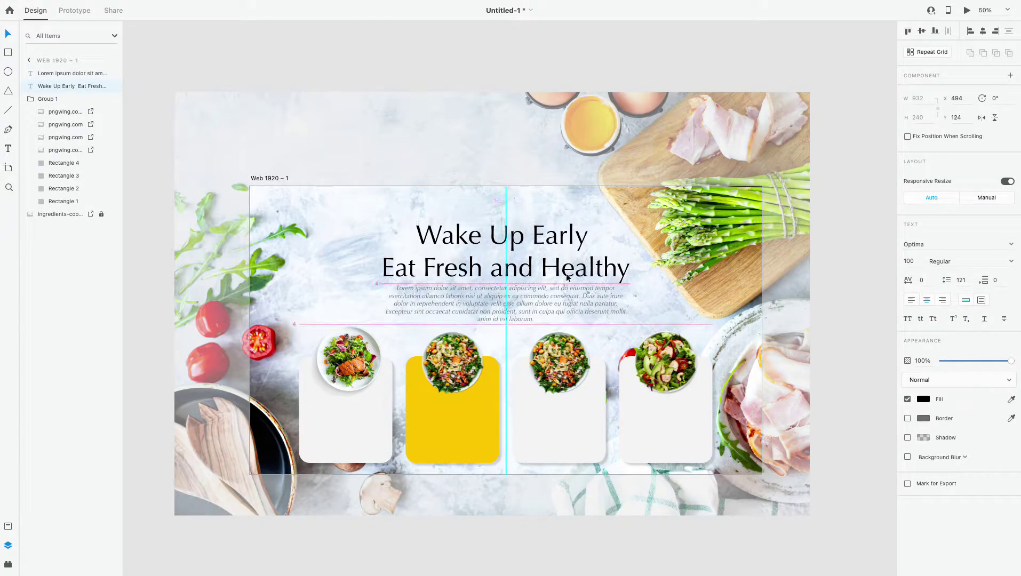
Begin a new text label on the yellow salad card.
key("Escape")
scroll(500, 247, "up", 5, "ctrl")
scroll(524, 398, "up", 2)
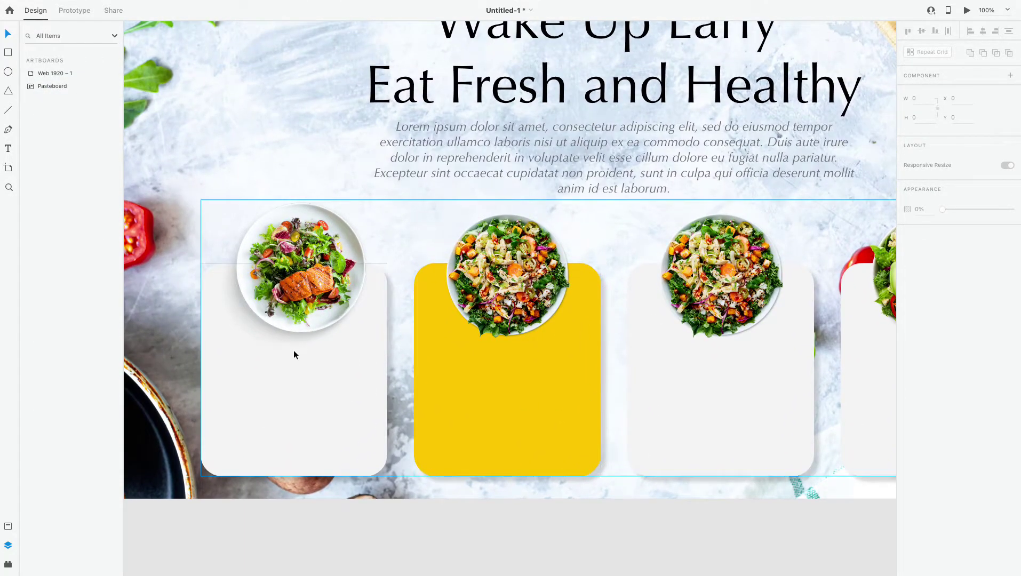
key("t")
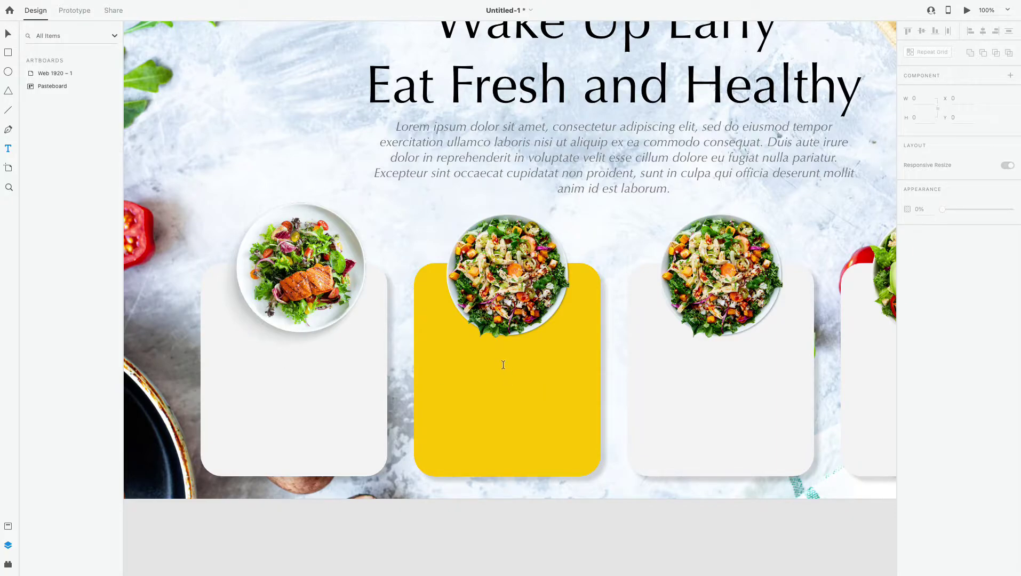
left_click(503, 364)
type("Greek")
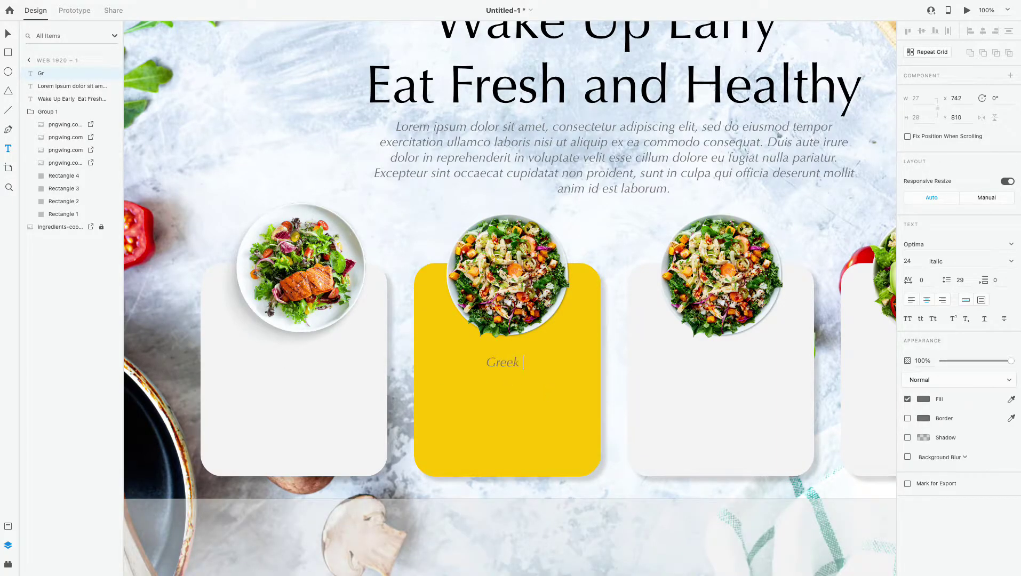
Finish the Greek Salad label in Helvetica and centre it on the yellow card.
type("Salad")
key("ctrl+a")
left_click(996, 243)
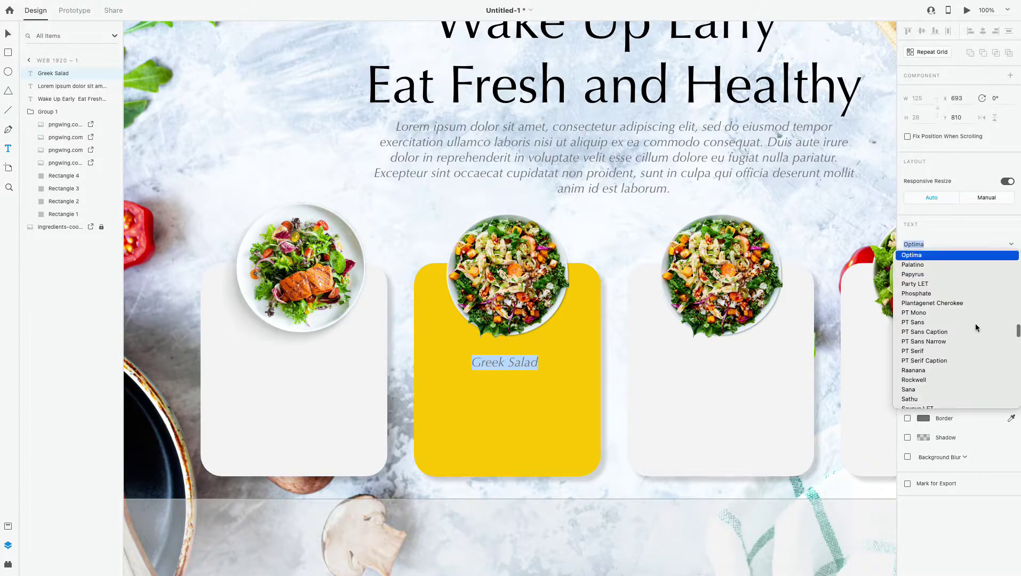
left_click(974, 323)
left_click(924, 399)
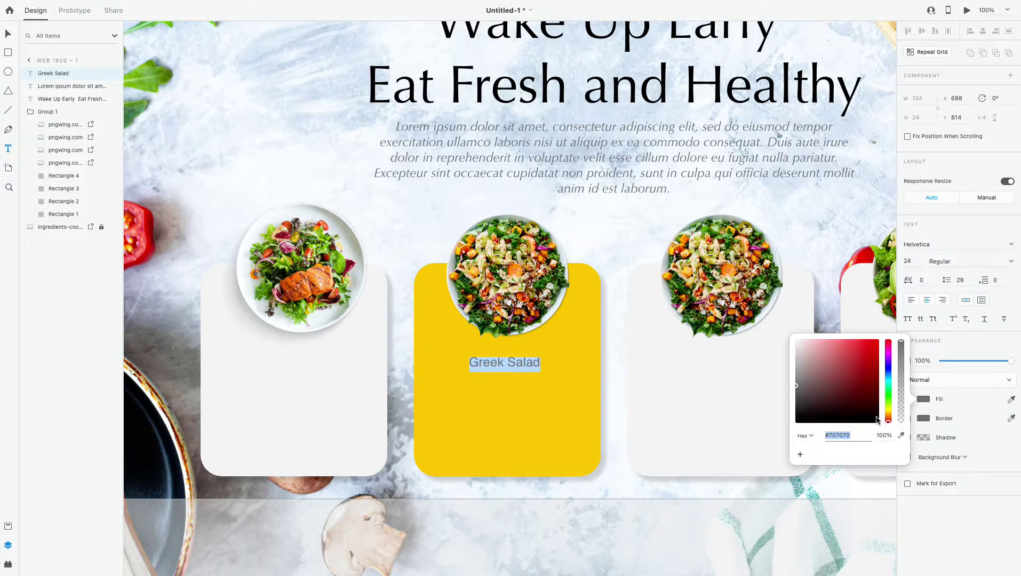
left_click(458, 363)
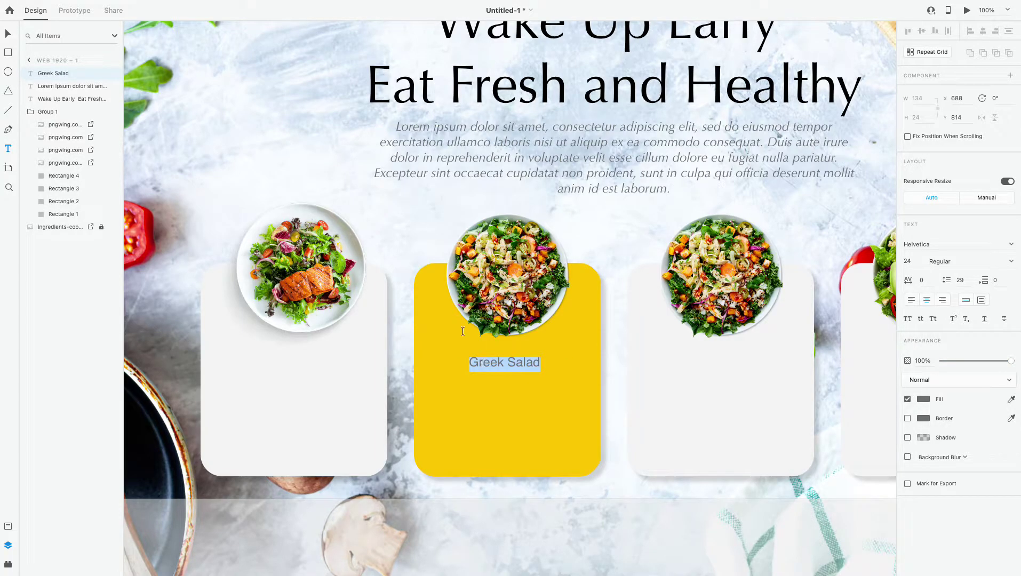
key("Escape")
left_click_drag(533, 362, 516, 365)
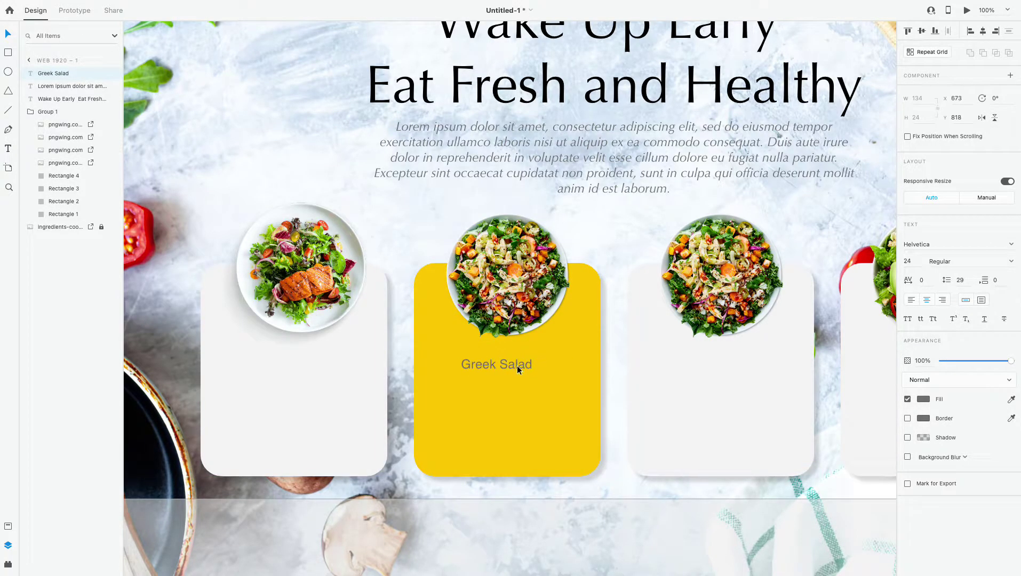
Label the third and fourth cards Cheese Salad and Green Salad.
key("Escape")
scroll(595, 246, "down", 3)
scroll(596, 246, "right", 3)
key("t")
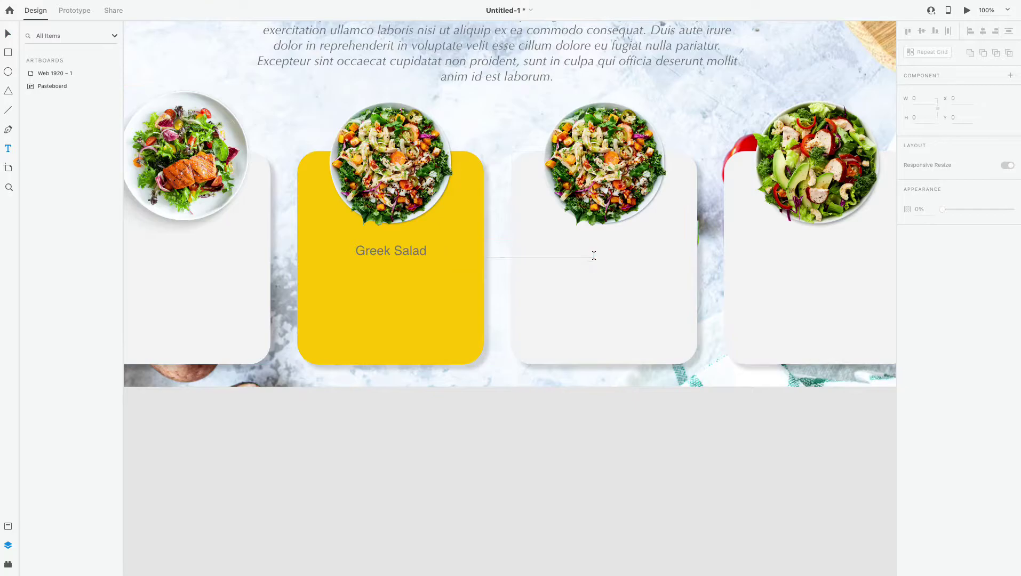
left_click(603, 257)
type("hee")
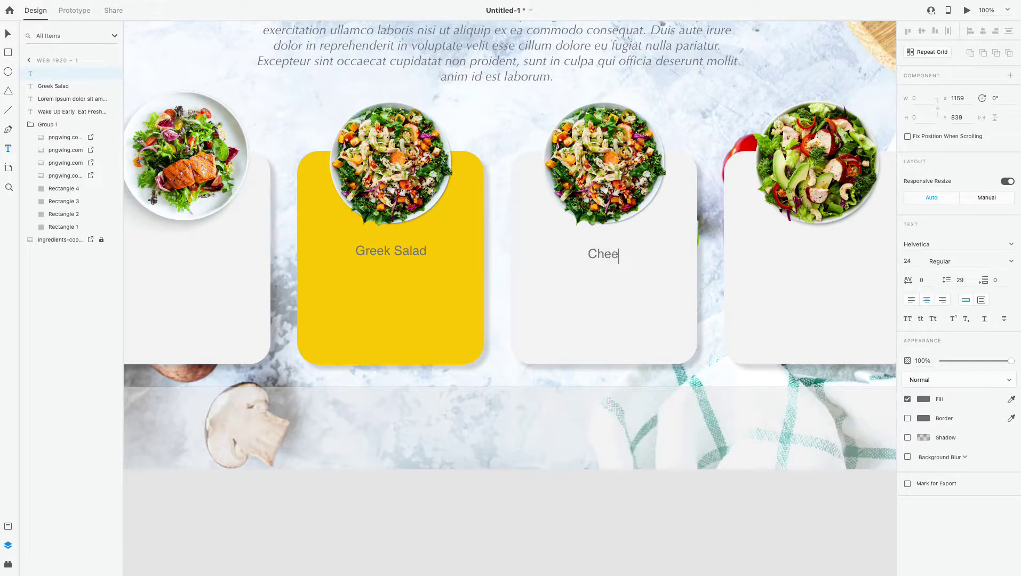
type("se Sa")
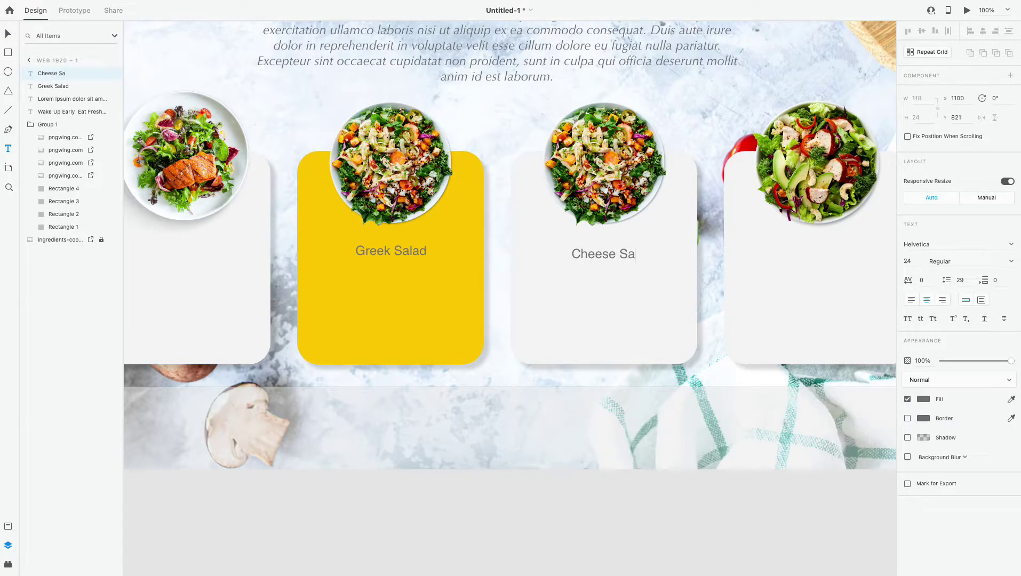
type("lad")
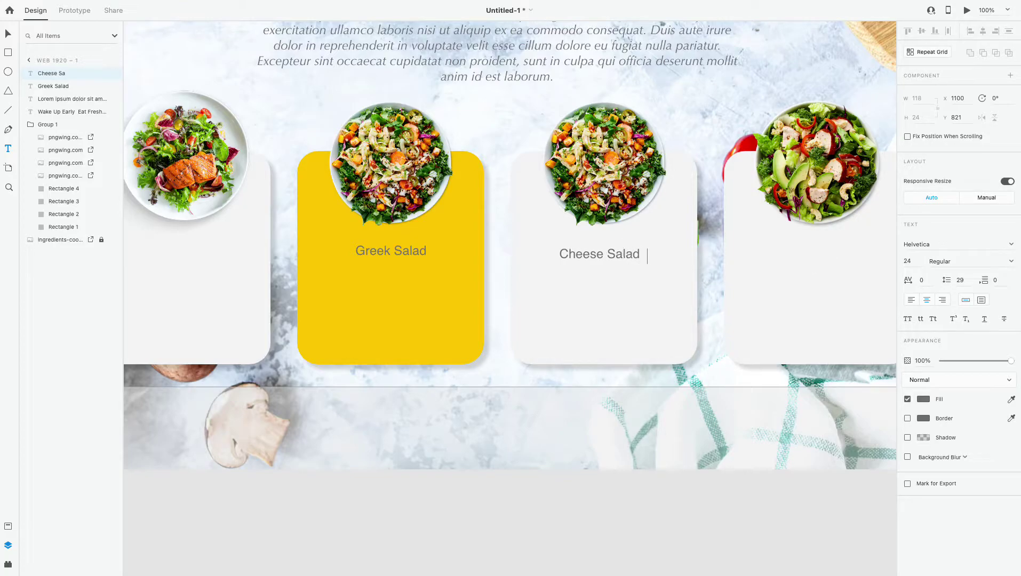
left_click(810, 256)
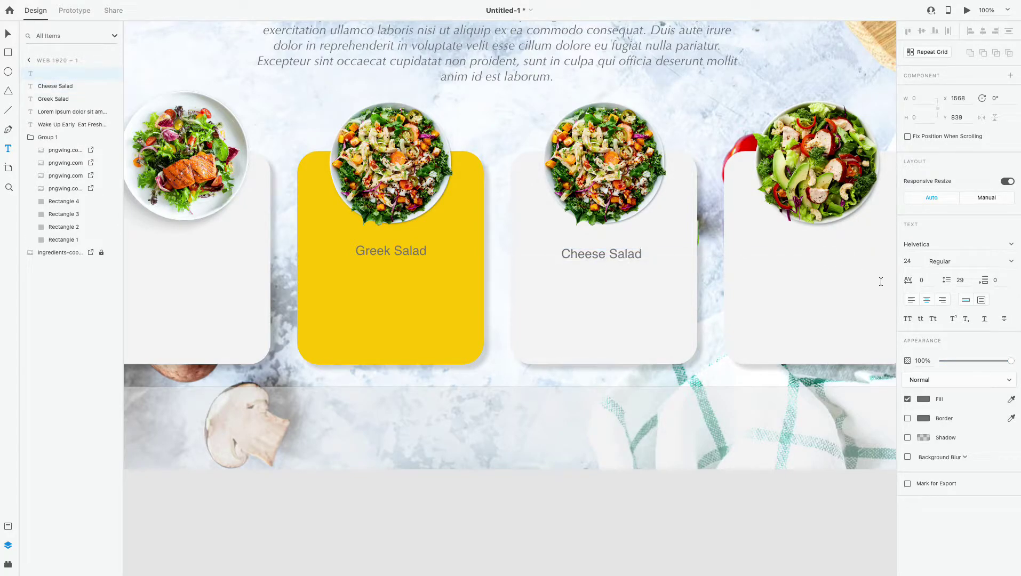
type("Green")
type(" Salad")
key("Escape")
Label the first card Chicken Salad and line it up with the other titles.
scroll(651, 278, "left", 5)
left_click(371, 269)
type("Chi")
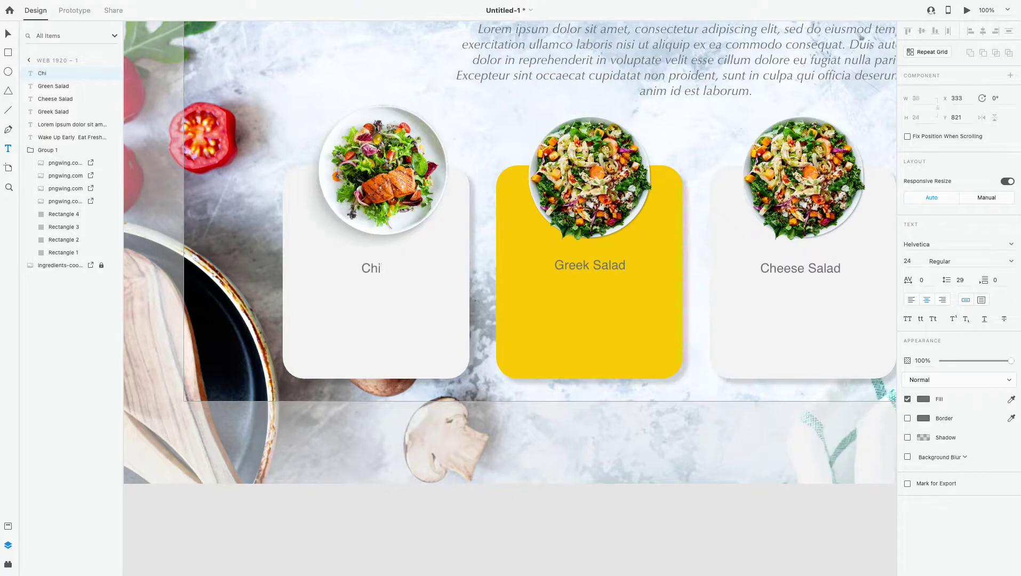
type("cken S")
type("alad")
key("Escape")
left_click_drag(376, 270, 388, 268)
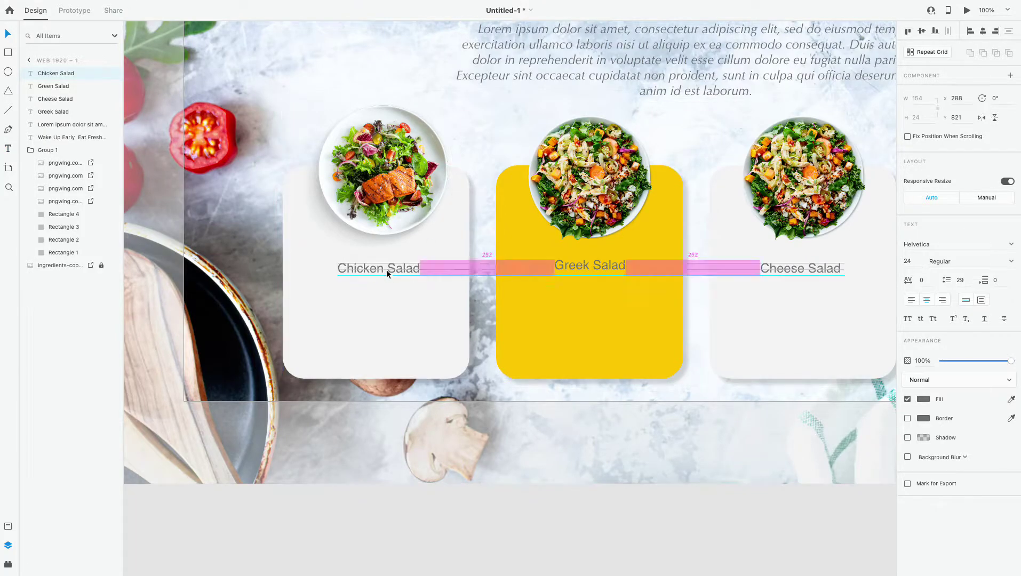
Adjust Greek, Cheese and Green Salad titles so all four are evenly spaced.
left_click(579, 268)
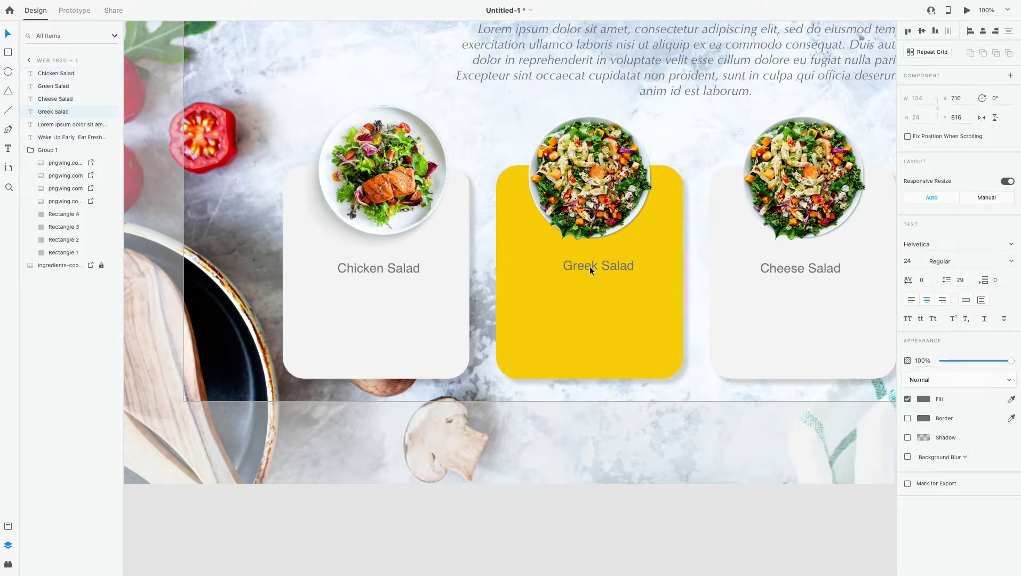
key("ctrl+equal")
left_click_drag(526, 287, 529, 285)
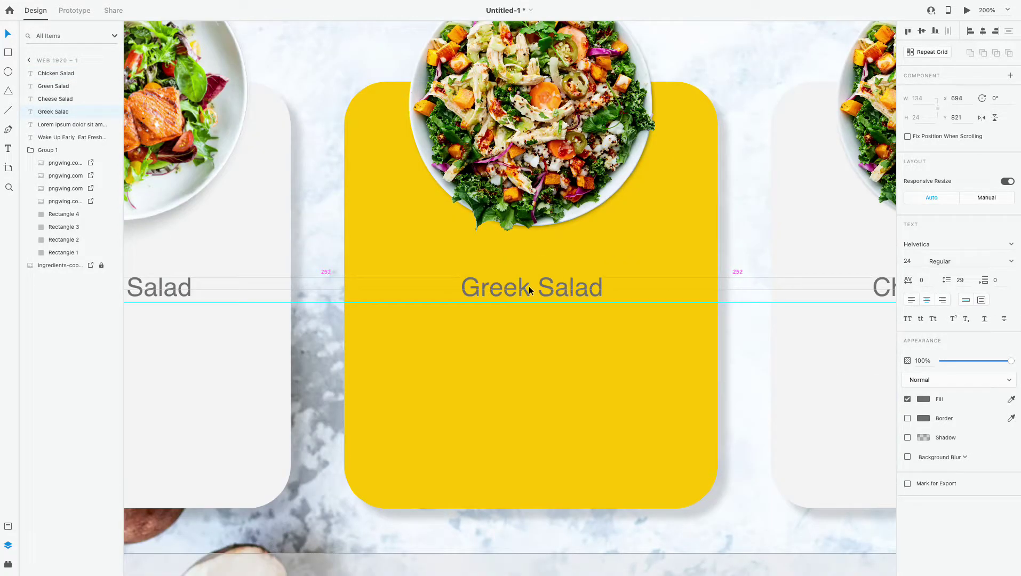
scroll(544, 304, "down", 3)
key("ctrl+minus")
key("ctrl+minus")
key("ctrl+minus")
left_click_drag(676, 232, 675, 233)
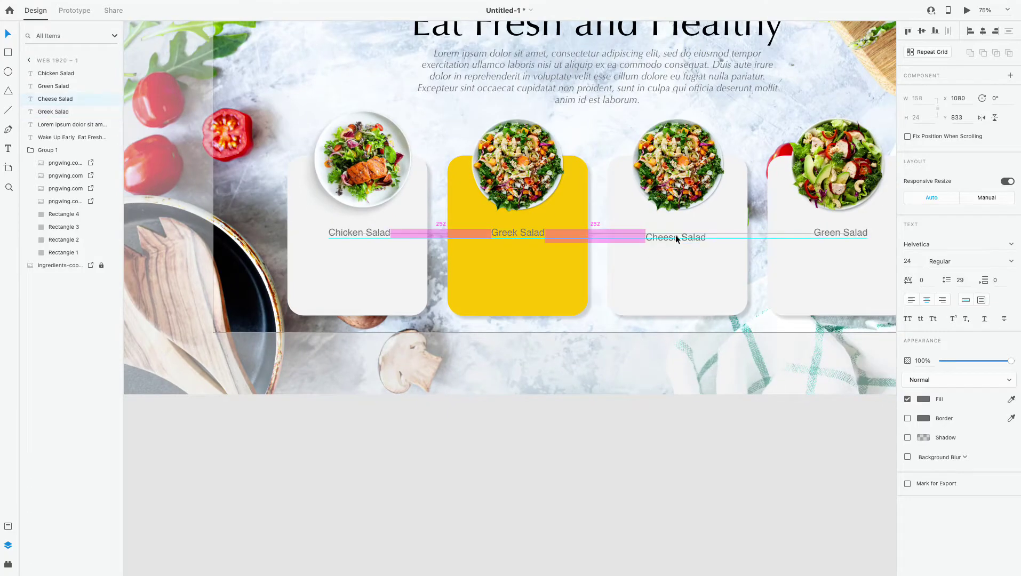
left_click_drag(846, 231, 839, 228)
left_click(765, 458)
Draw a horizontal line across the yellow card just under the Greek Salad title.
key("ctrl+minus")
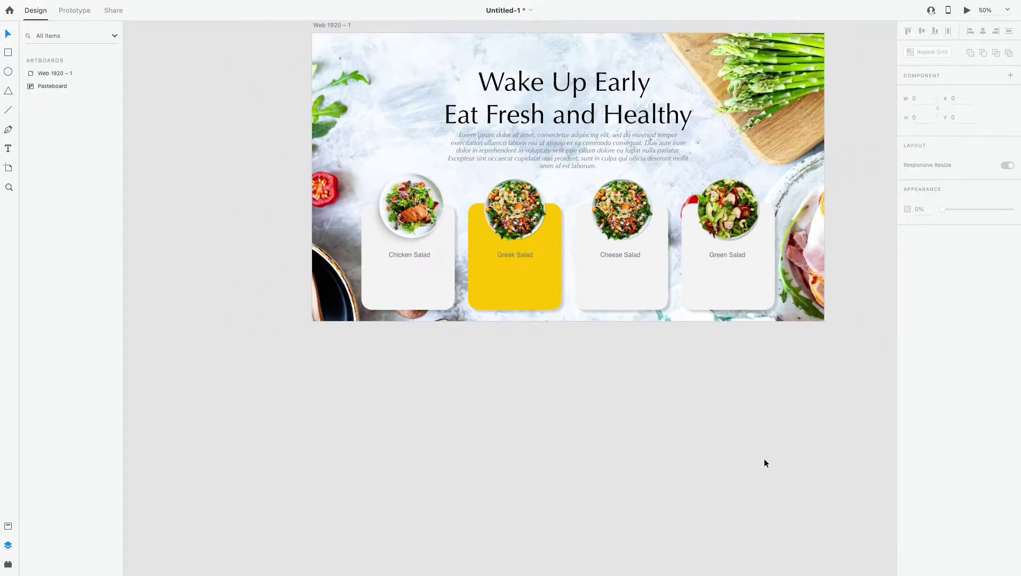
key("ctrl+plus")
key("ctrl+plus")
scroll(679, 465, "up", 3)
scroll(679, 465, "right", 1)
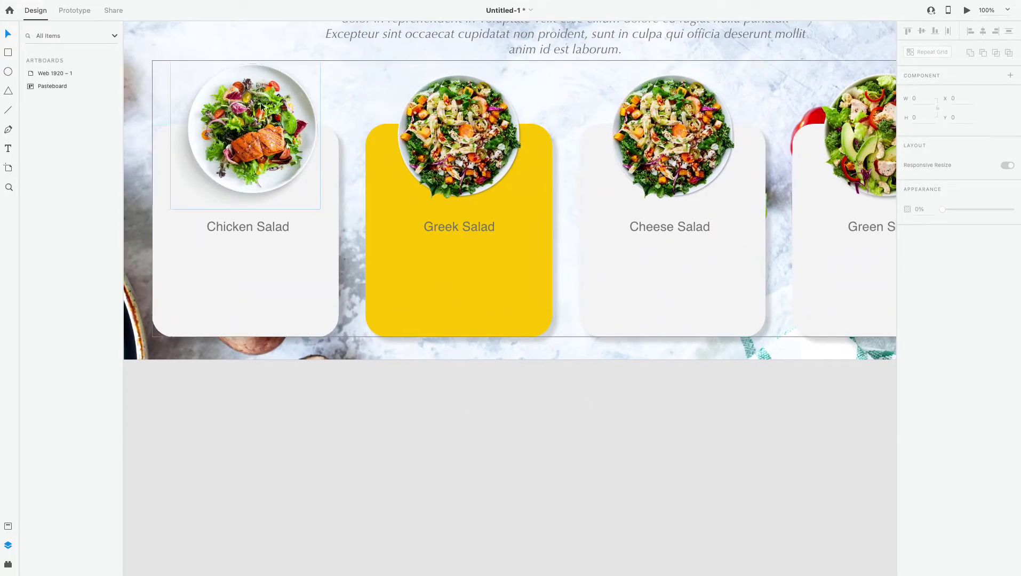
left_click(12, 110)
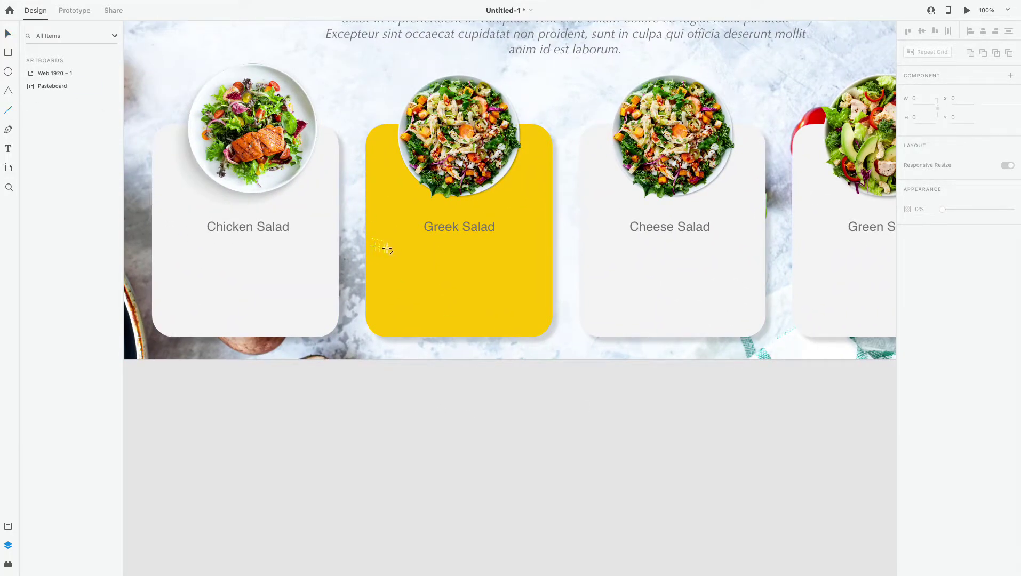
left_click_drag(391, 260, 538, 260)
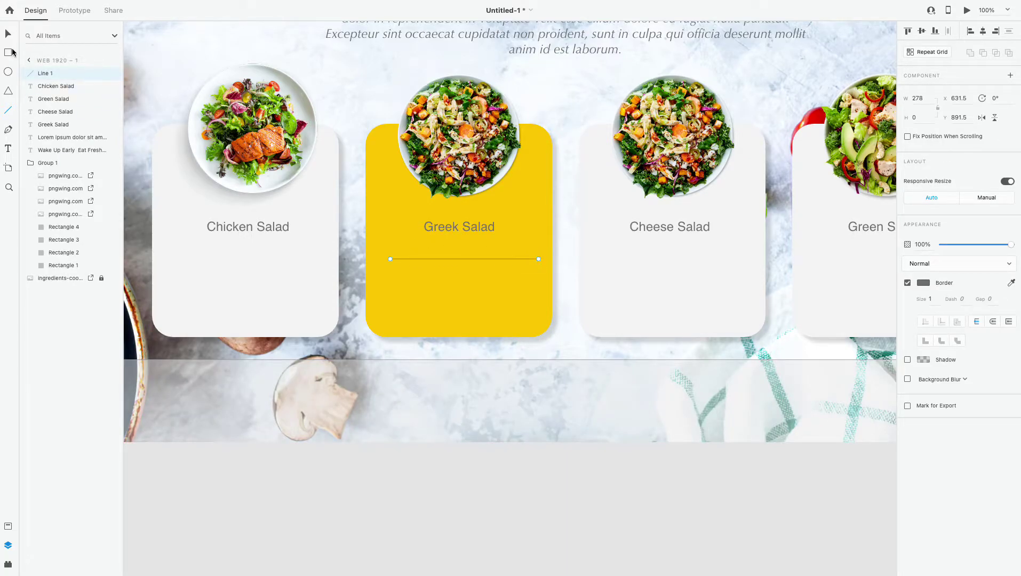
left_click_drag(466, 259, 463, 250)
Give the line border size 2 and a near-white #F0F0F0 colour.
type("2")
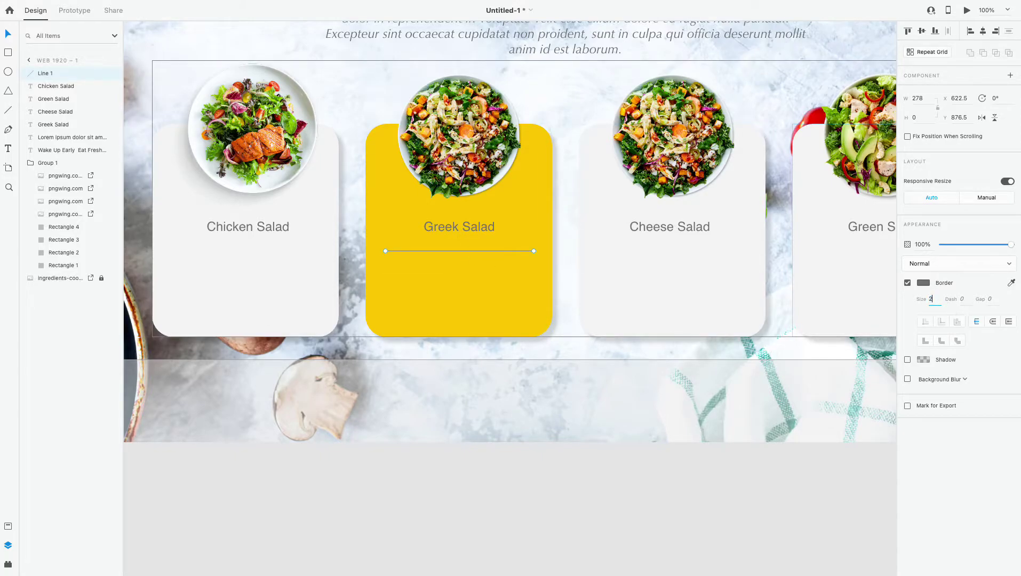
left_click(923, 283)
left_click(888, 292)
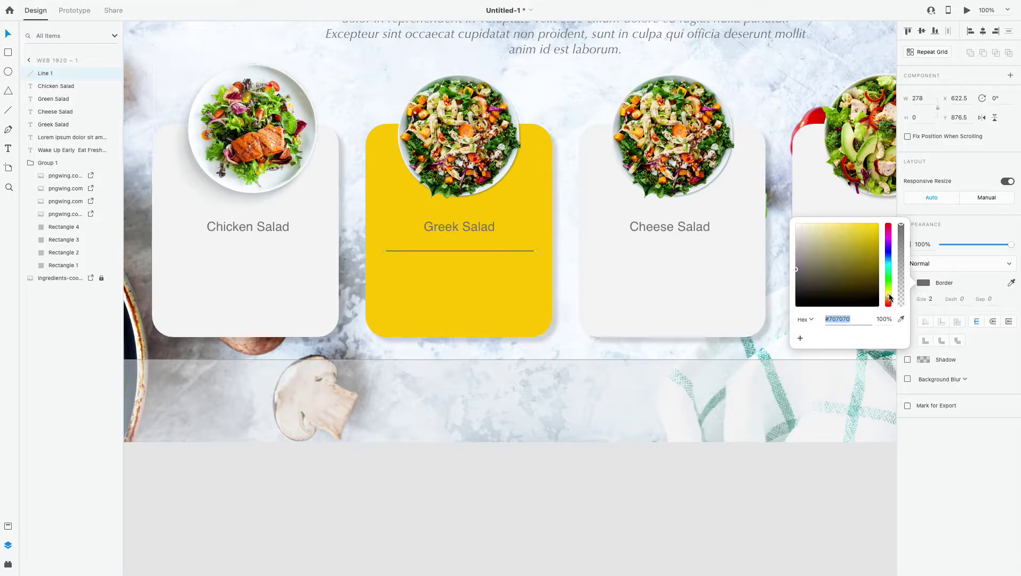
mouse_move(841, 230)
left_mouse_down()
mouse_move(853, 235)
mouse_move(794, 227)
left_mouse_up()
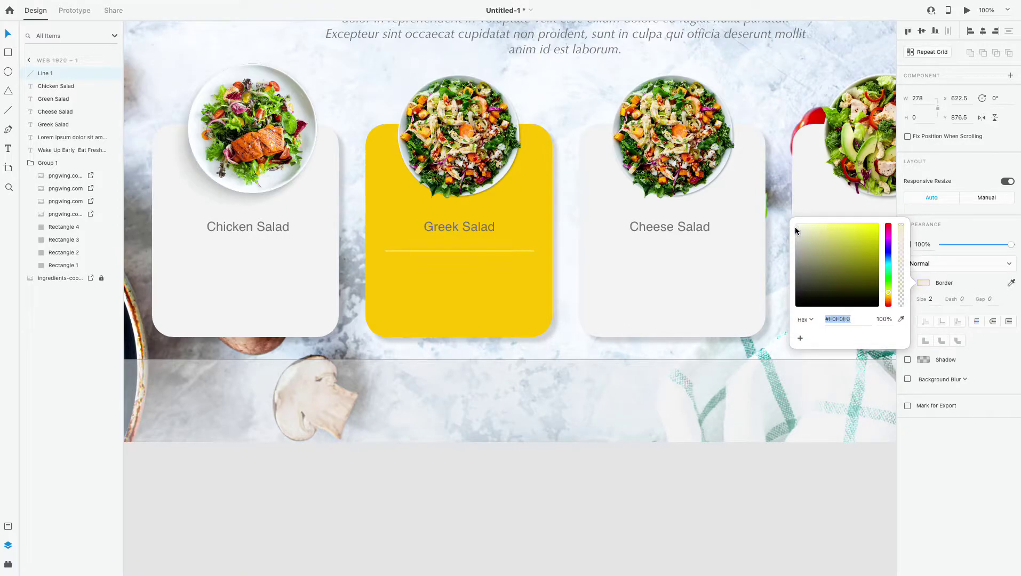
left_click(684, 515)
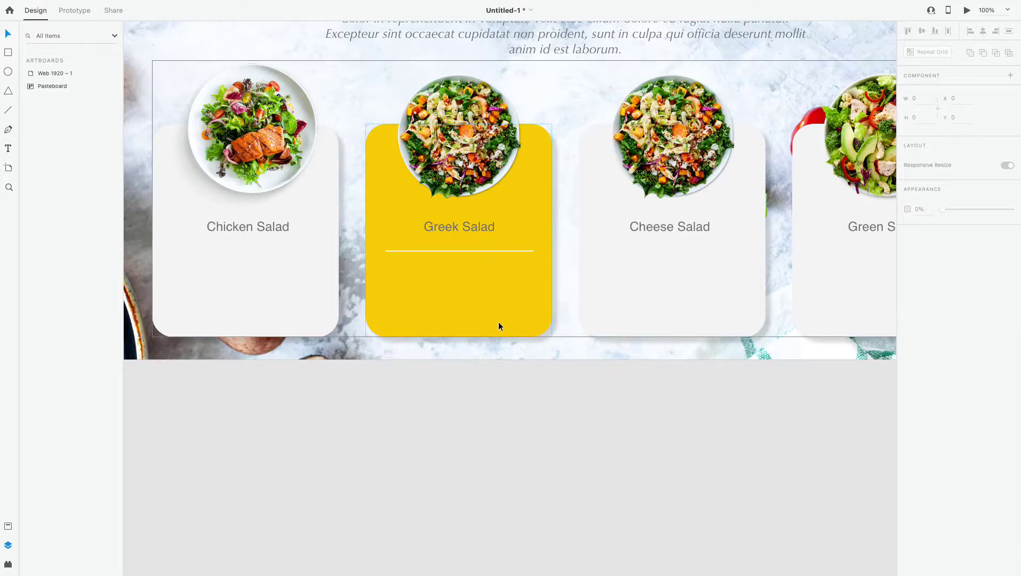
Duplicate the Greek Salad divider under the Cheese, Chicken and Green Salad titles.
left_click_drag(464, 251, 464, 241)
left_click(594, 506)
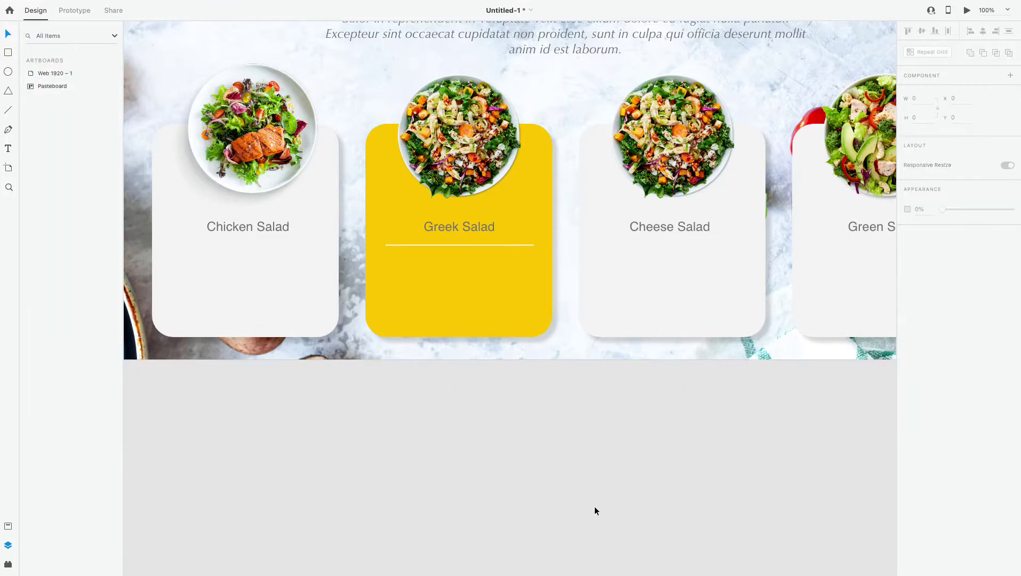
key("super+minus")
key("super+equal")
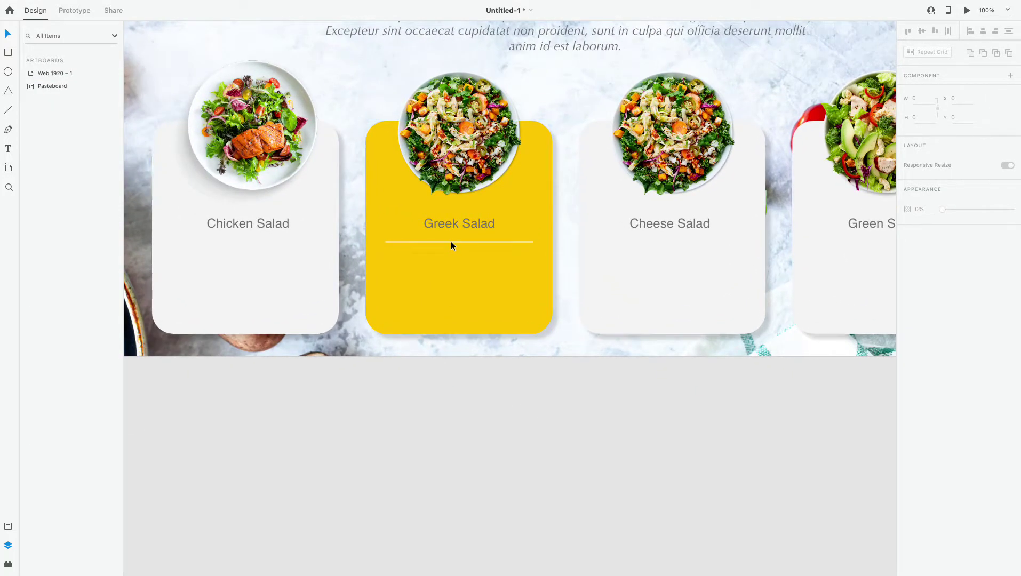
left_click(450, 241)
key("super+minus")
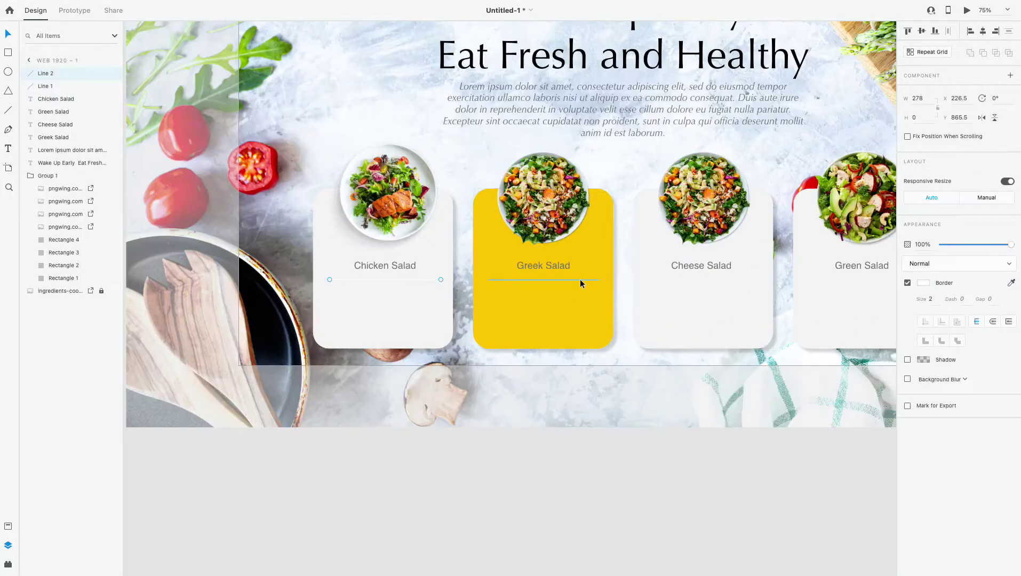
left_click_drag(718, 315, 740, 279)
scroll(602, 317, "right", 5)
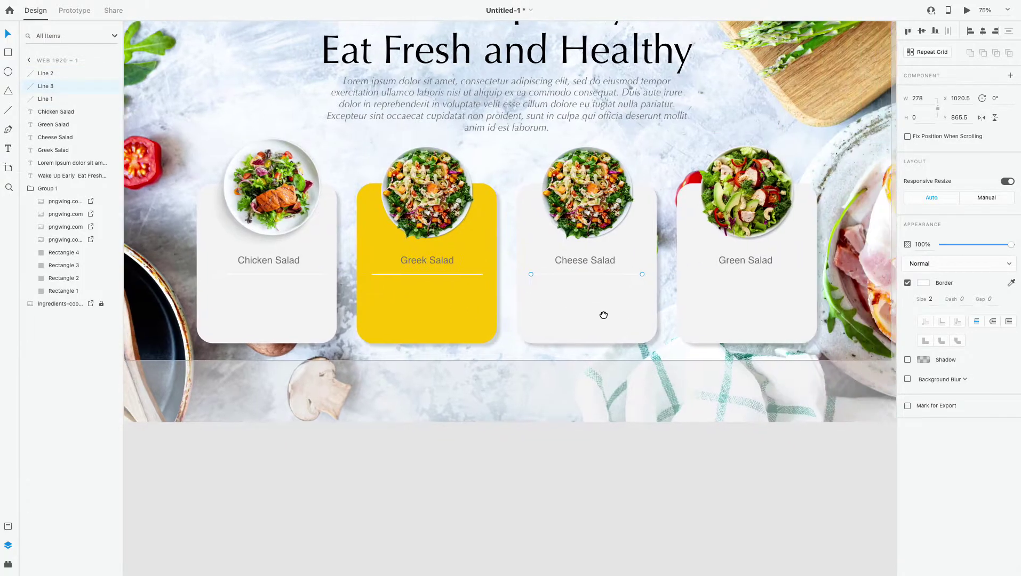
left_click_drag(243, 274, 244, 277)
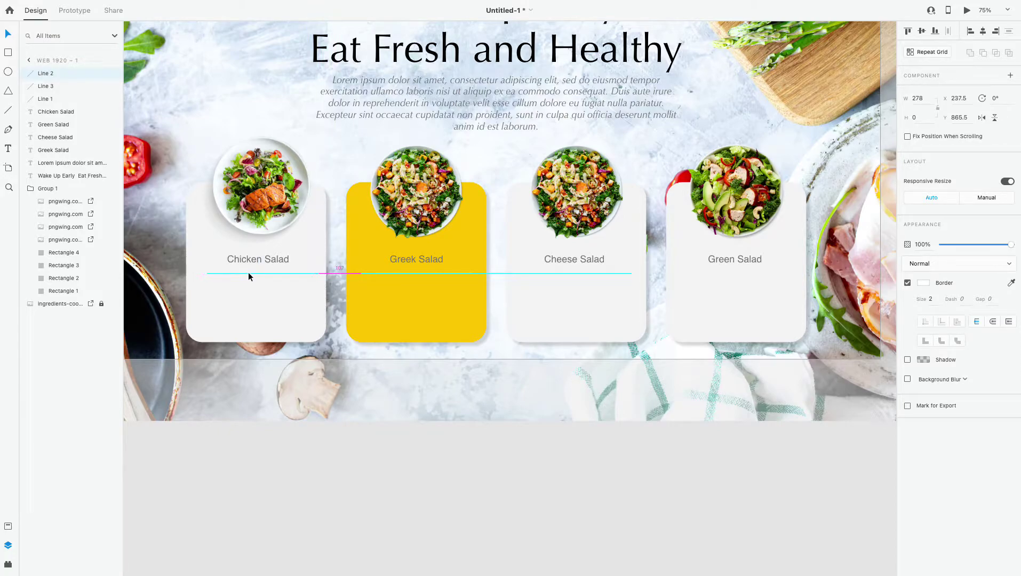
left_click_drag(573, 273, 733, 272)
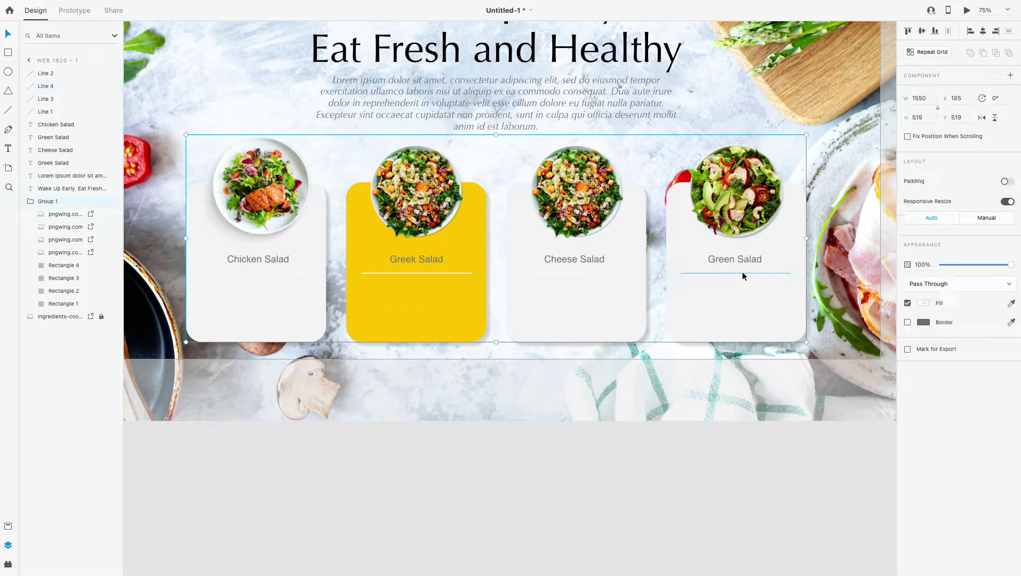
Recolour the three copied dividers light grey #D2D3C5.
left_click(918, 286)
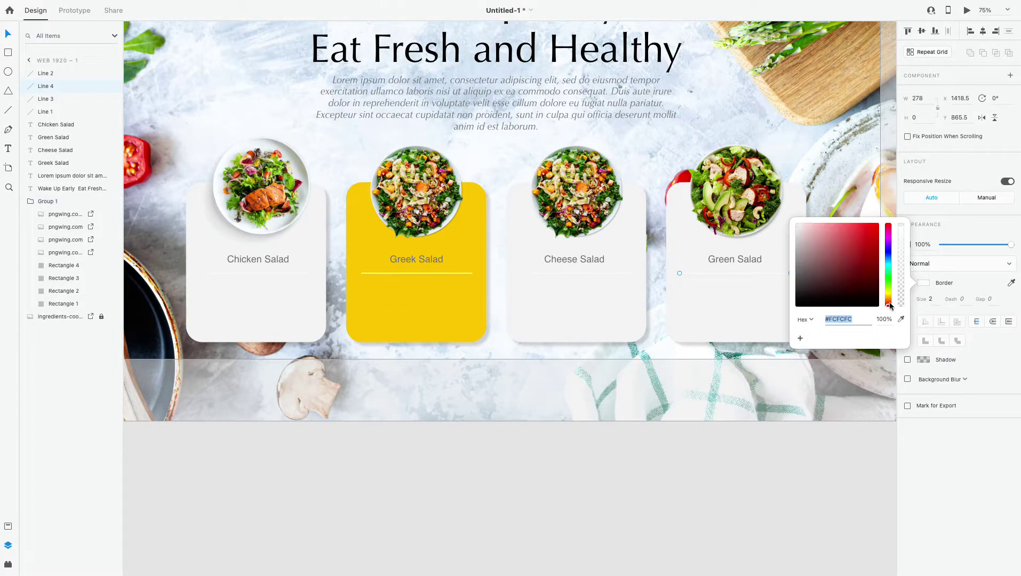
left_click_drag(890, 305, 887, 292)
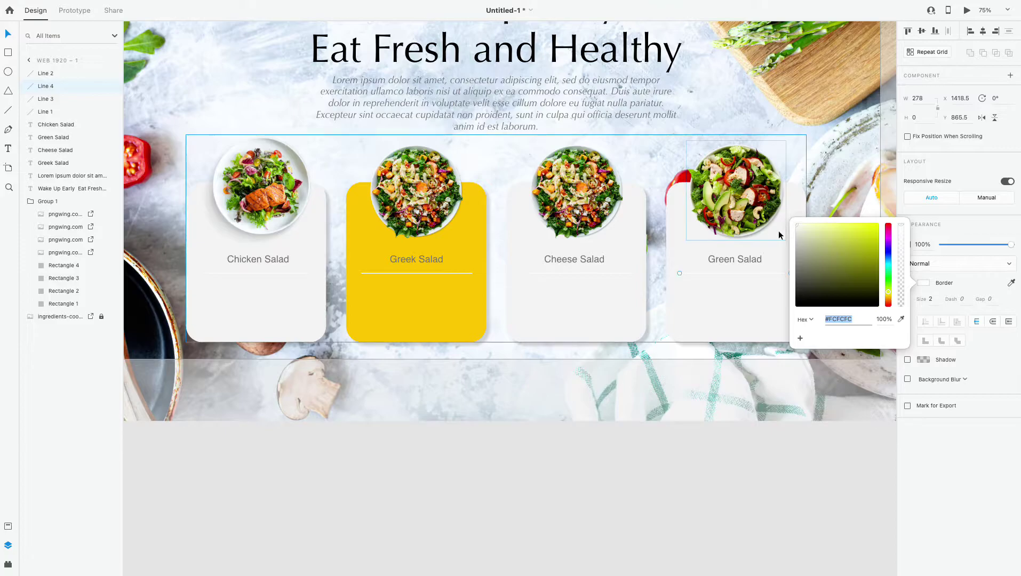
left_click(802, 247)
left_click_drag(801, 249, 800, 237)
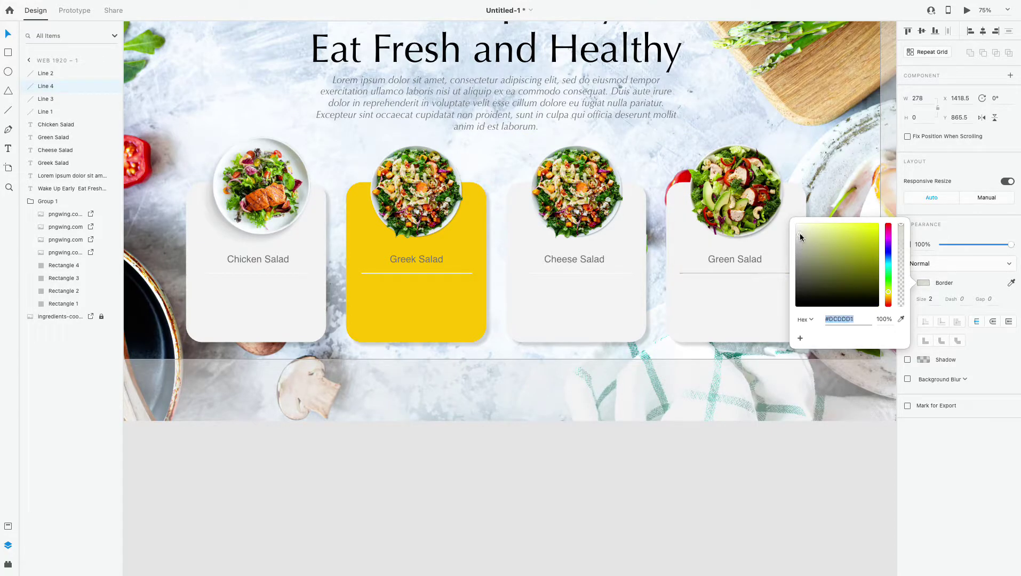
left_click(555, 272)
left_click(923, 282)
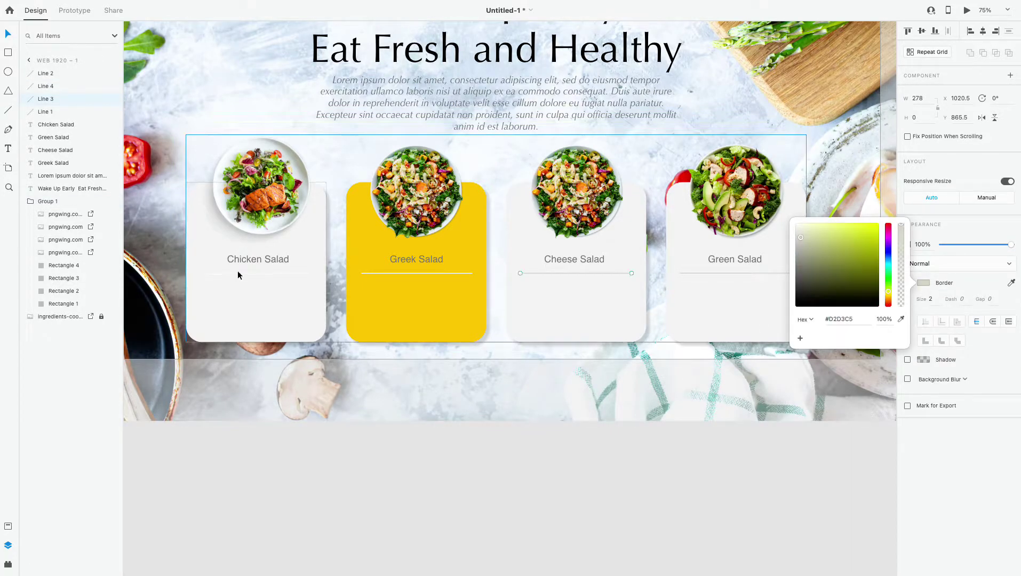
left_click(238, 272)
left_click(922, 283)
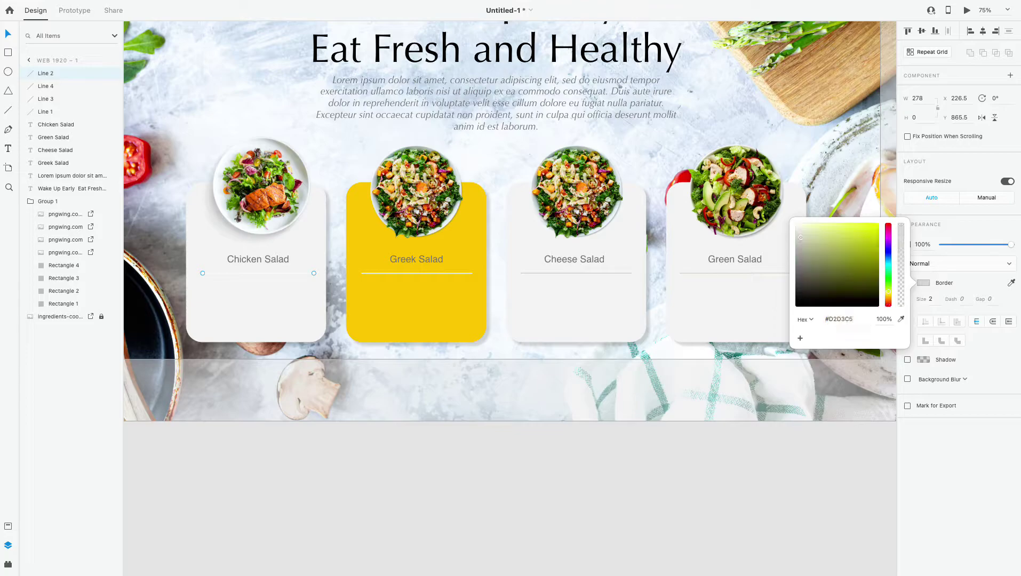
left_click(572, 528)
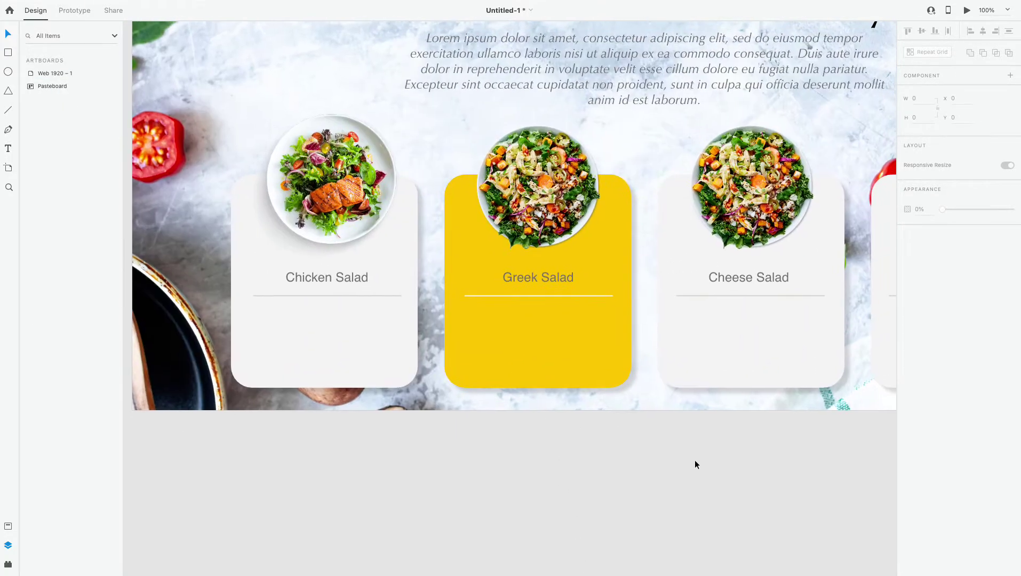
Add a '150 KCal' label beneath the Greek Salad divider.
scroll(694, 459, "down", 5)
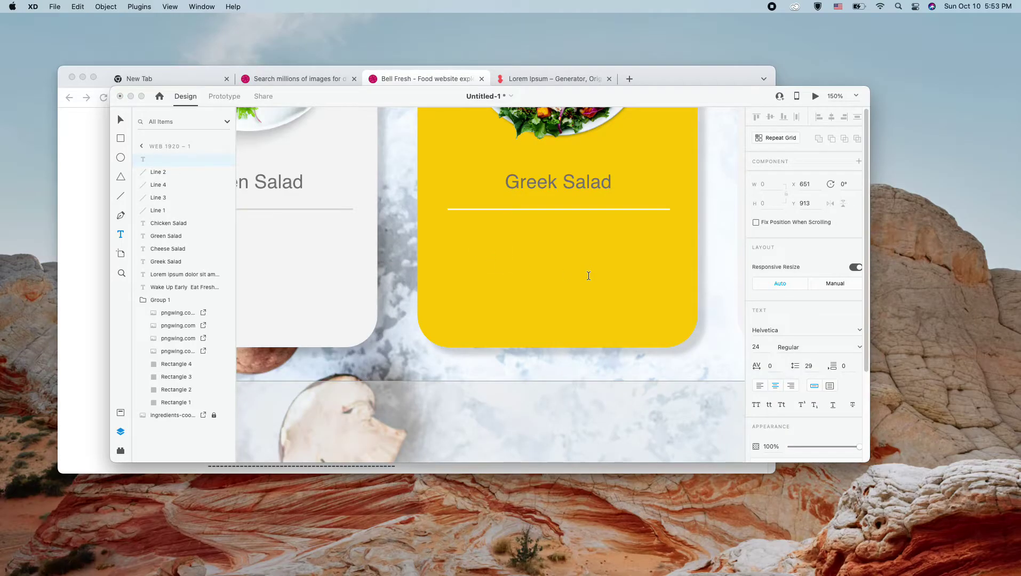
type("150 K")
type("CA")
key("BackSpace")
type("al")
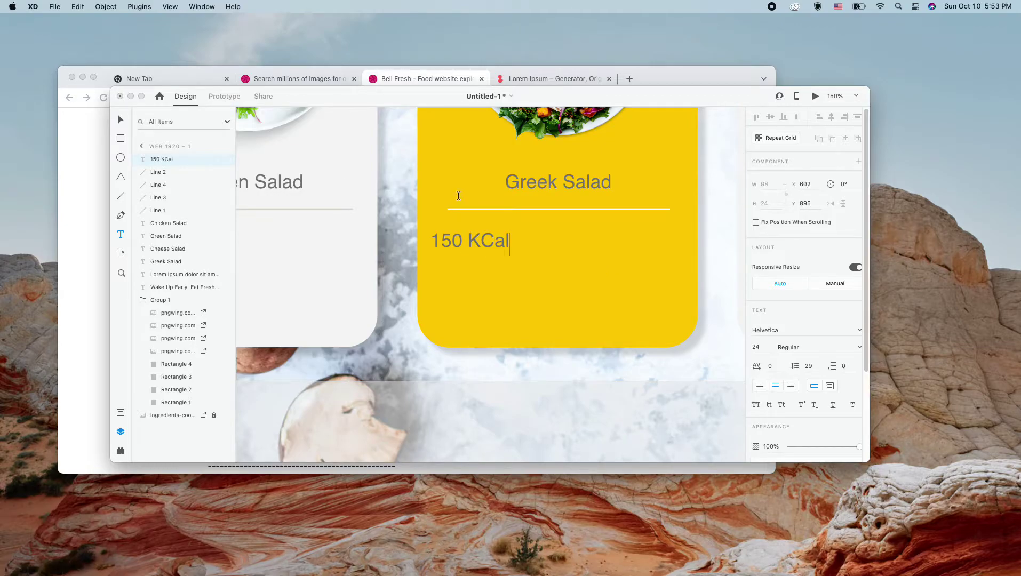
key("Escape")
left_click_drag(472, 244, 508, 243)
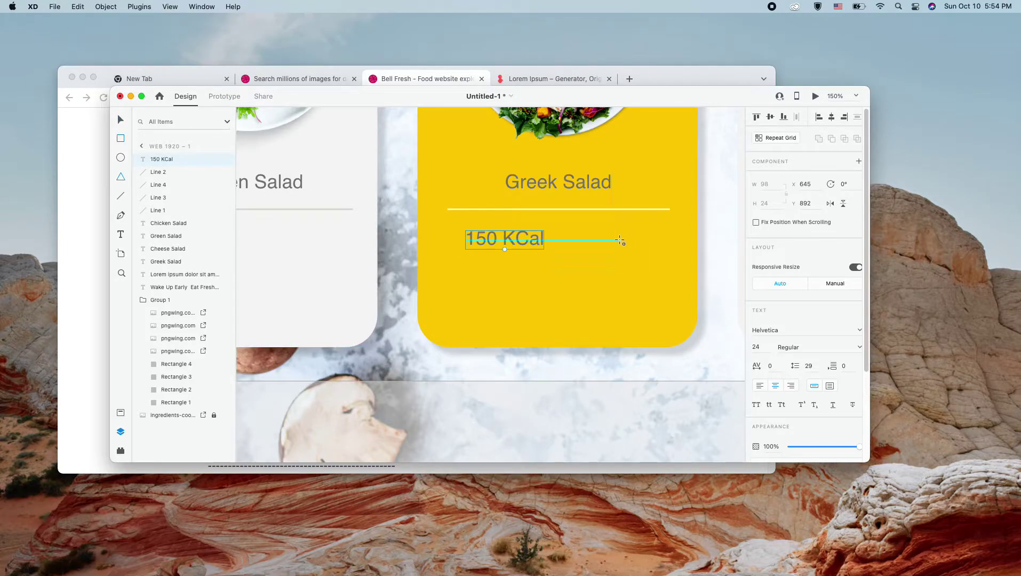
Add a '2 Persons' label beside 150 KCal, aligned with it.
left_click(611, 241)
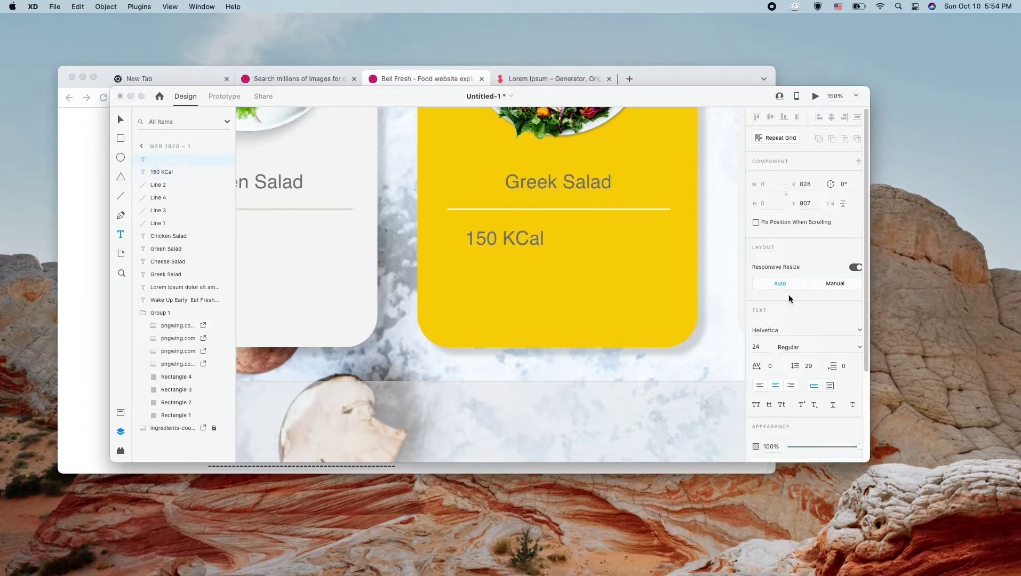
type("2Per")
type("sons")
key("Escape")
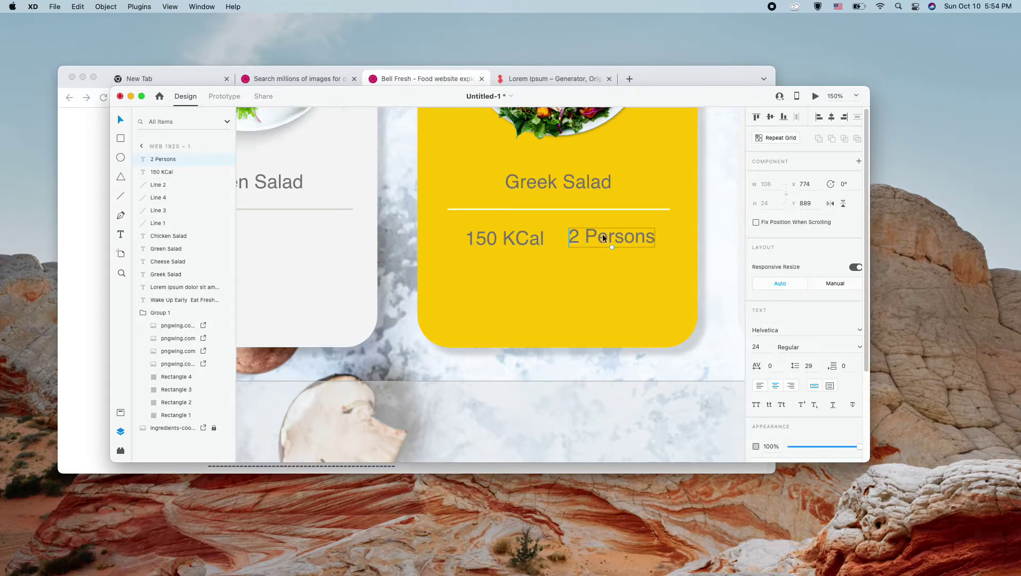
left_click_drag(606, 241, 609, 241)
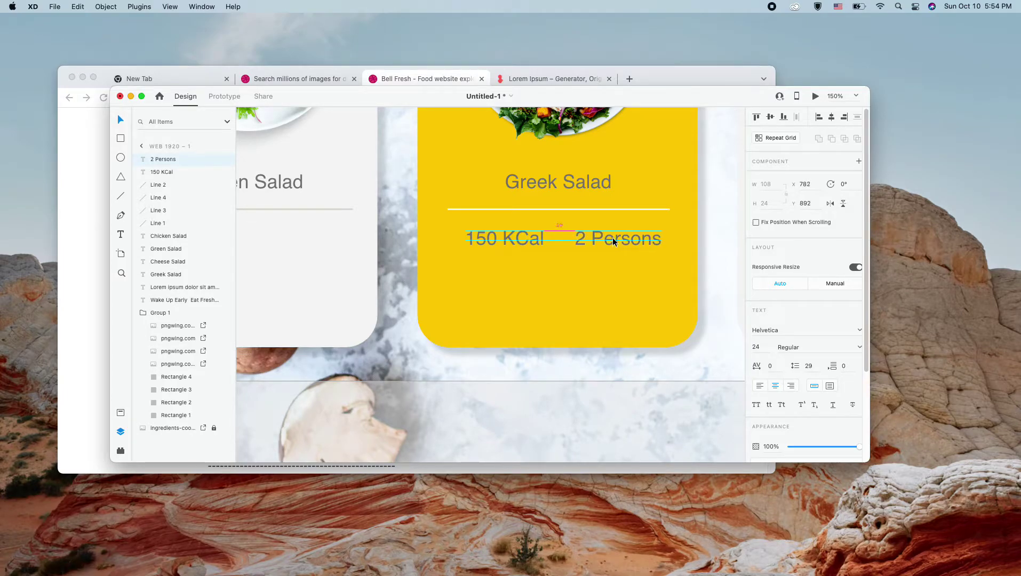
Lock the background group and nudge the calorie and servings labels upward.
left_click(658, 230)
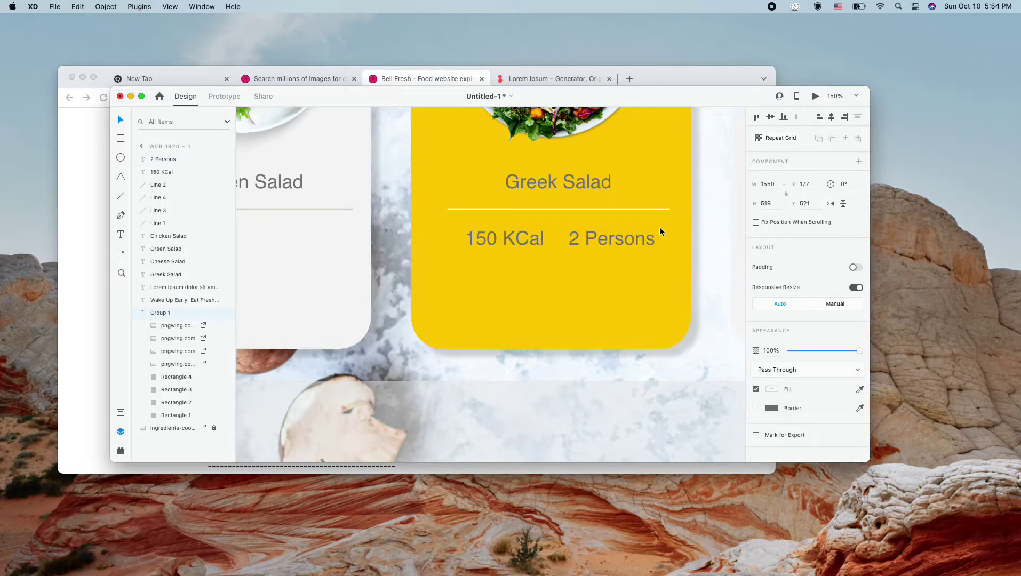
mouse_move(183, 312)
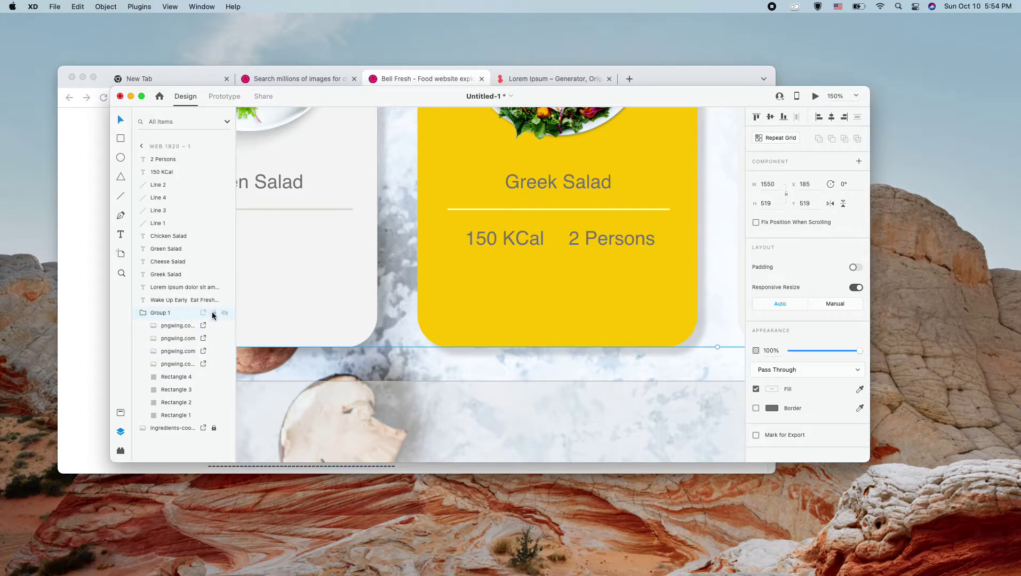
left_click(213, 313)
left_click_drag(673, 228, 462, 260)
left_click_drag(521, 238, 536, 238)
left_click(627, 297)
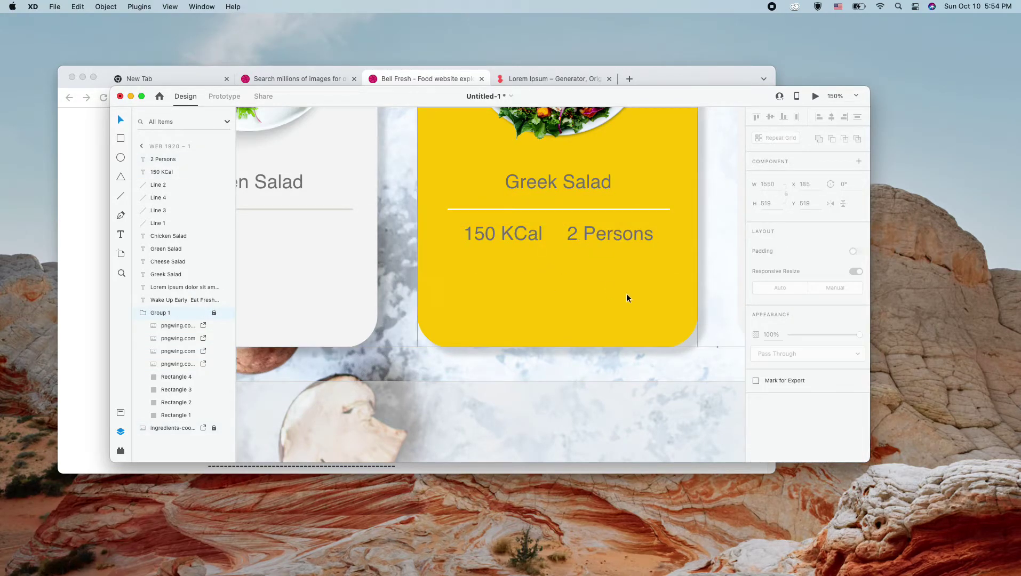
Change the 150 KCal text colour to white #FFFFFF.
double_click(573, 237)
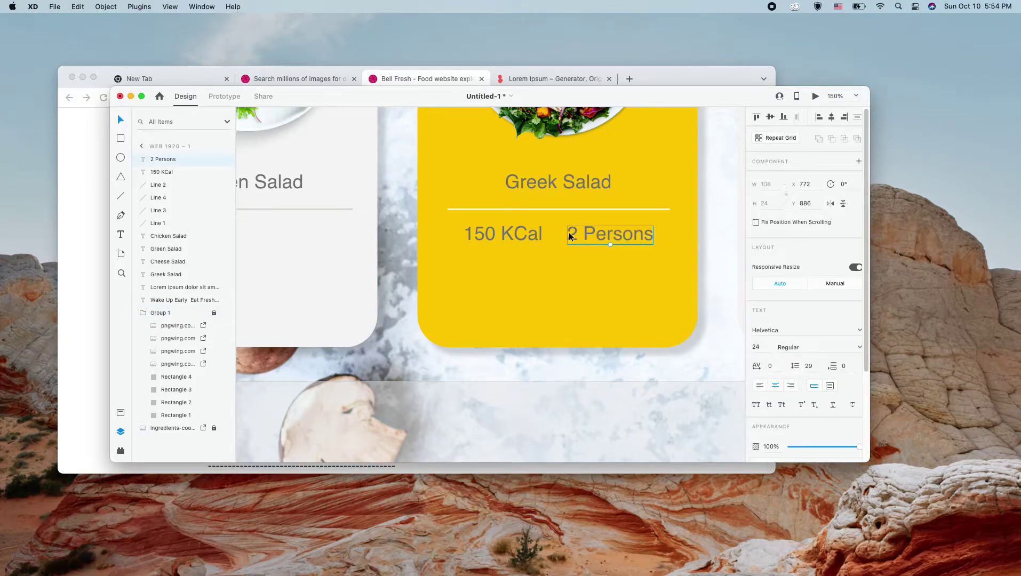
double_click(496, 239)
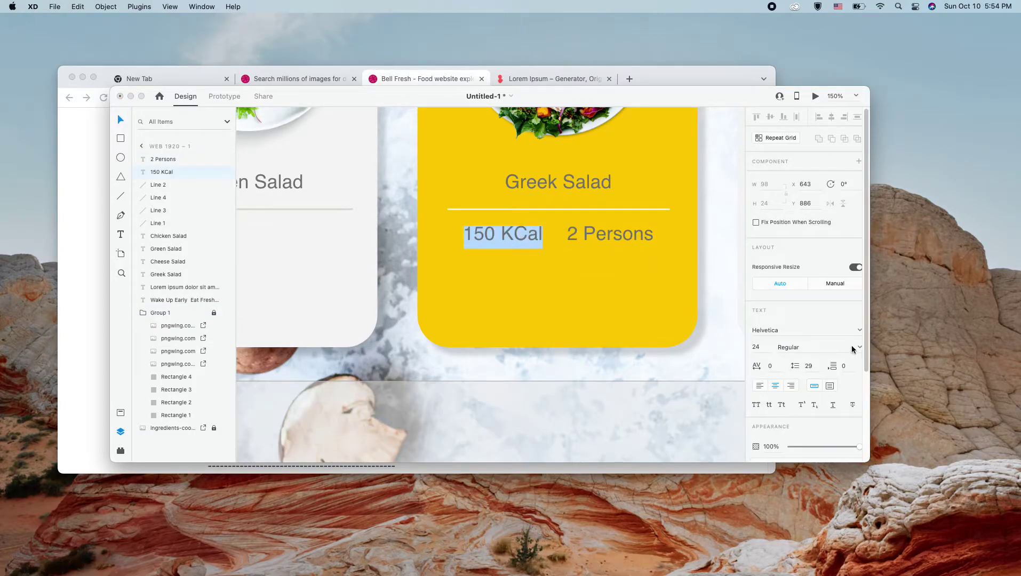
scroll(795, 380, "down", 4)
left_click(771, 370)
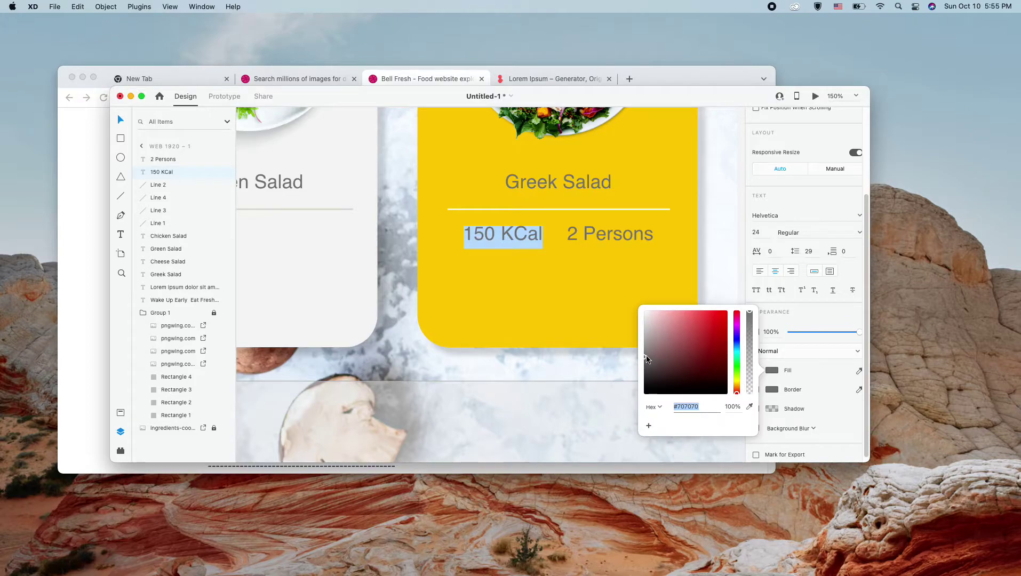
left_click_drag(646, 359, 633, 306)
left_click(597, 444)
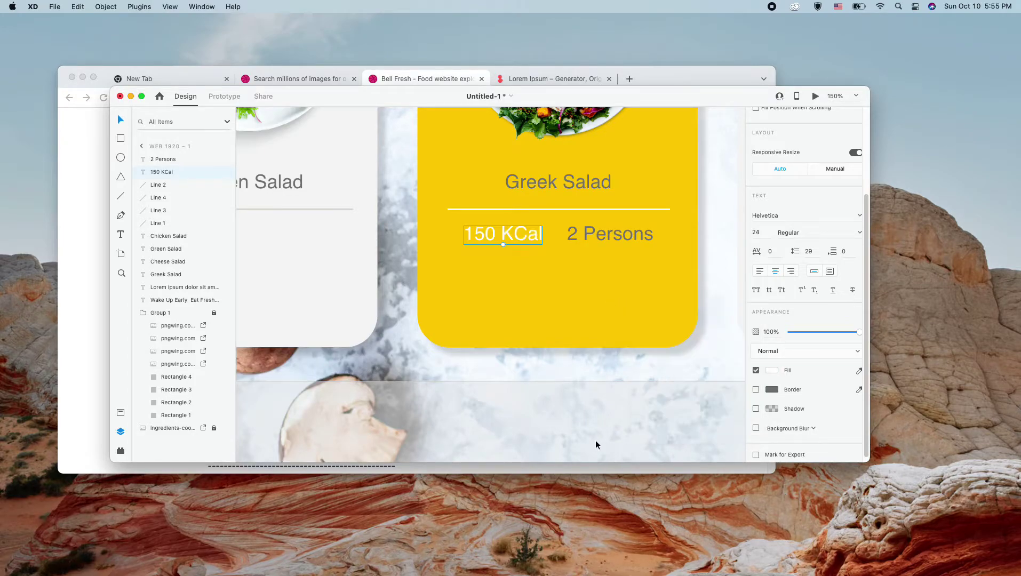
key("ctrl+super+f")
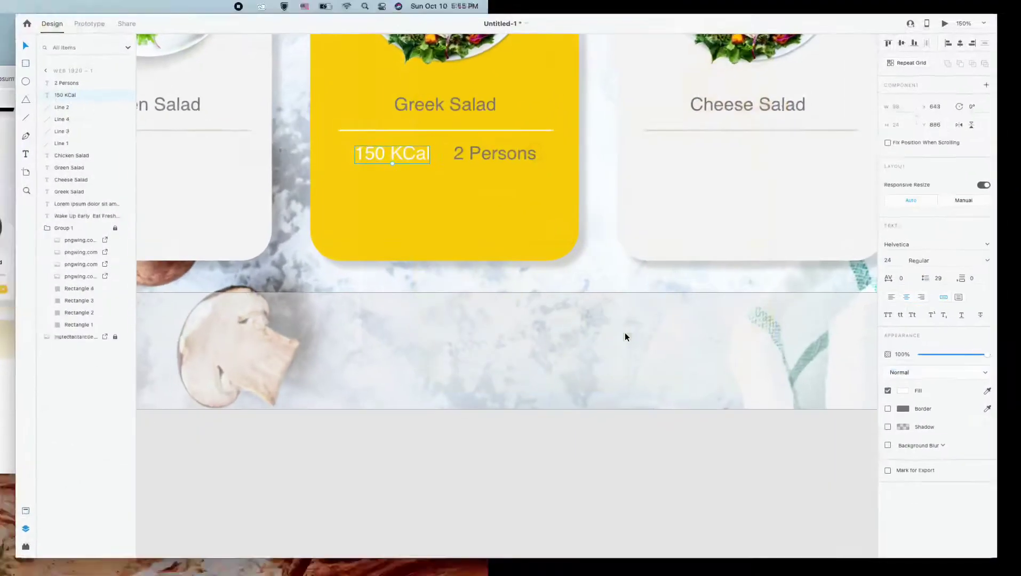
left_click(639, 500)
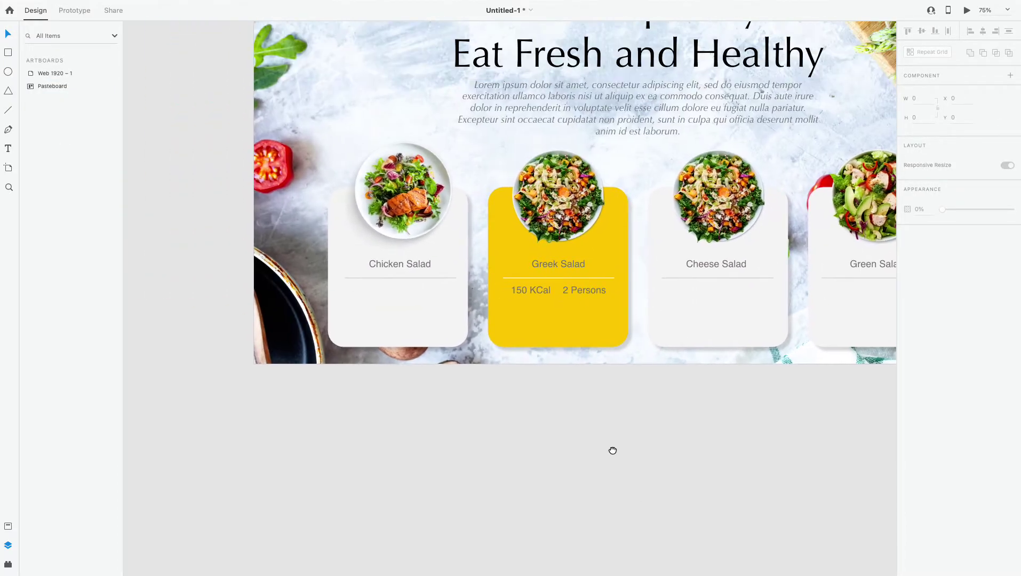
Duplicate the divider below the calorie text and add an enlarged white '5 $' price beneath it.
scroll(613, 451, "right", 3)
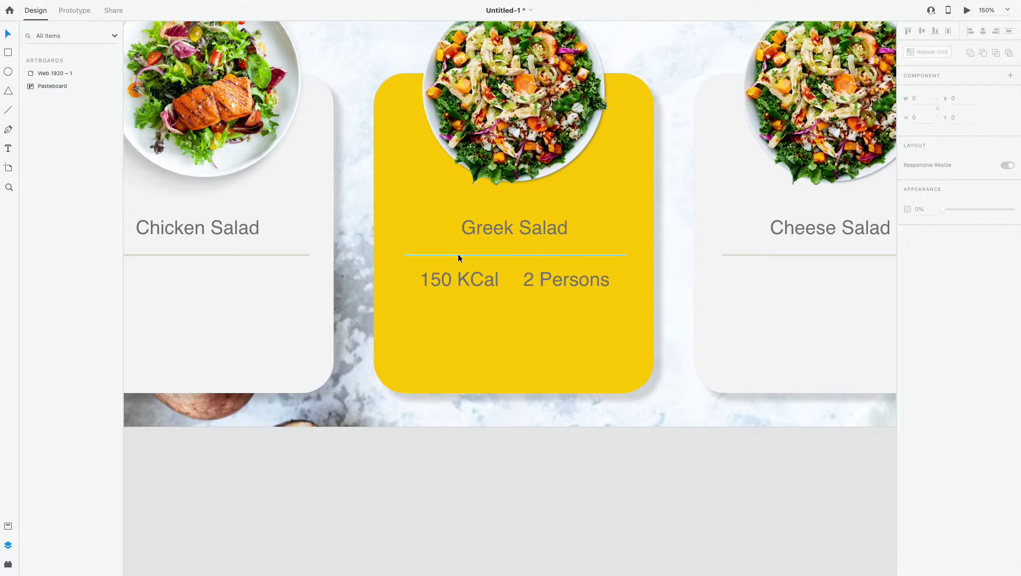
left_click_drag(458, 255, 458, 318)
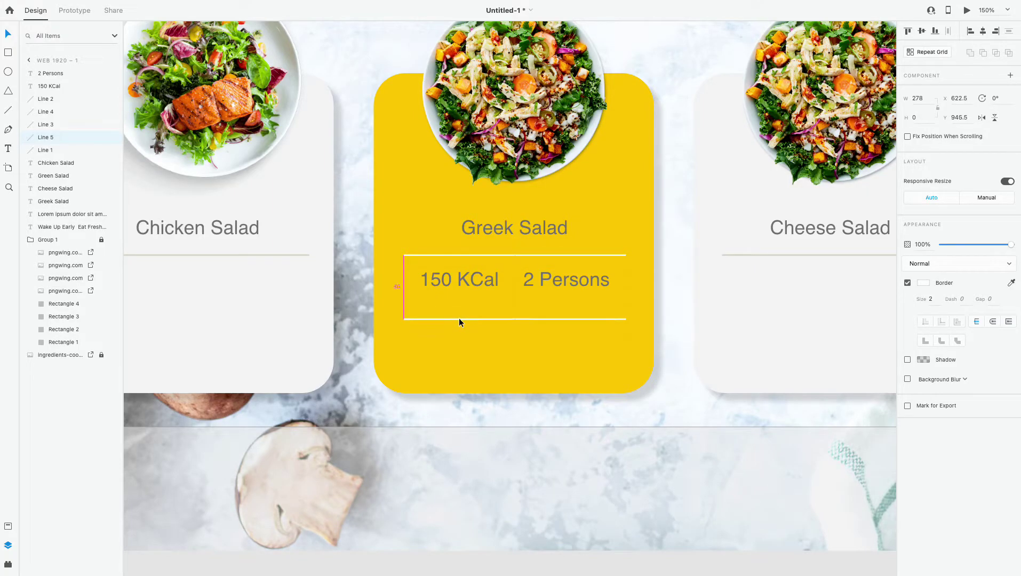
key("t")
left_click(436, 351)
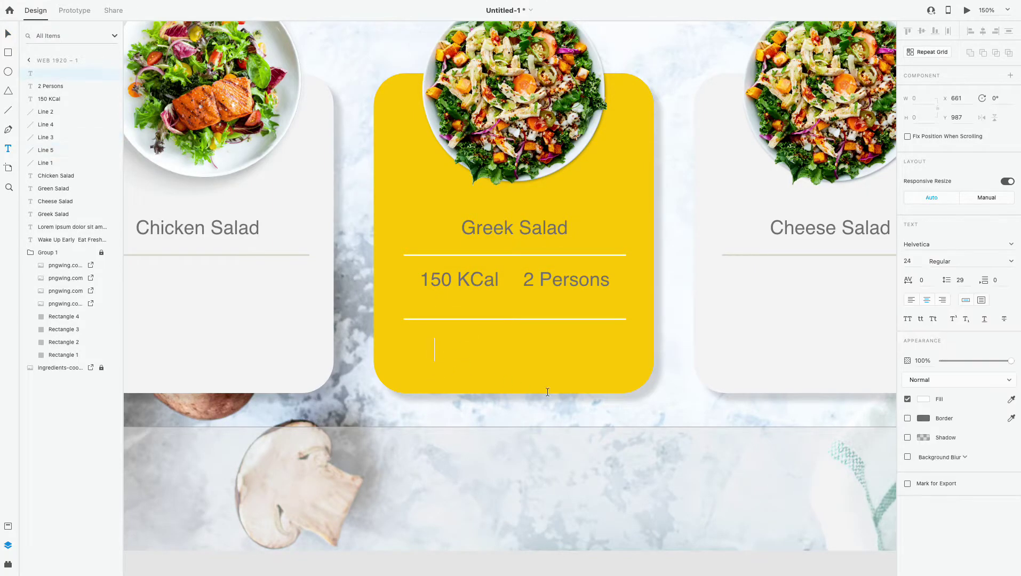
type("50")
type(" $")
left_click(1, 34)
mouse_move(435, 356)
left_mouse_down()
mouse_move(437, 375)
mouse_move(469, 356)
left_mouse_up()
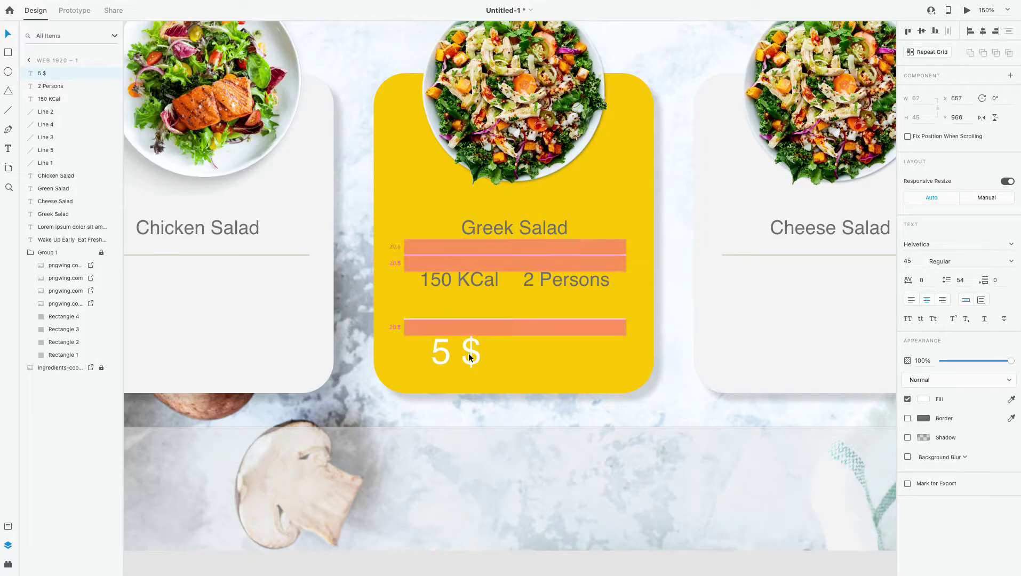
left_click(572, 351)
Draw a small borderless rounded rectangle to the right of the 5 $ price.
left_click(9, 53)
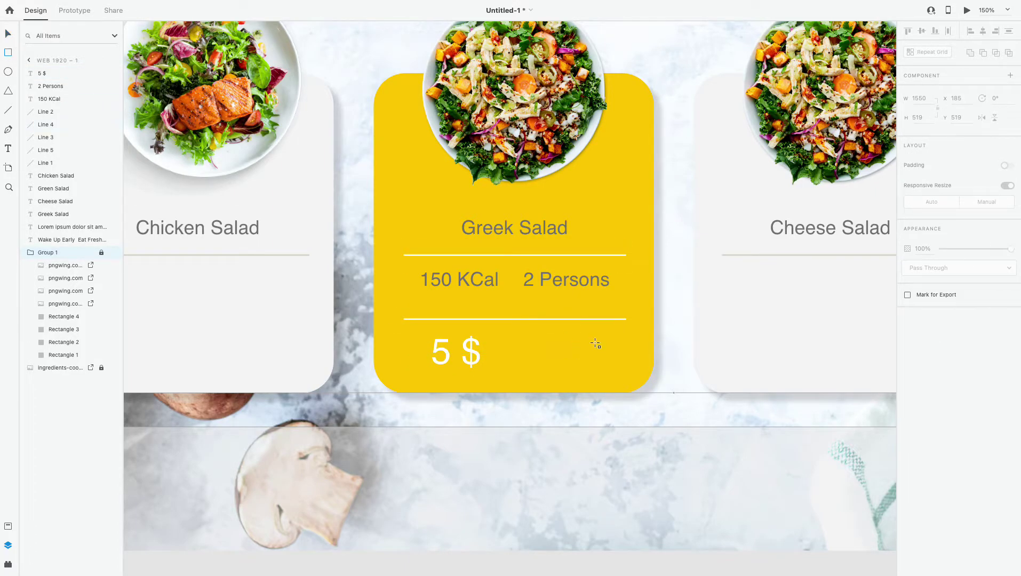
left_click_drag(594, 336, 549, 371)
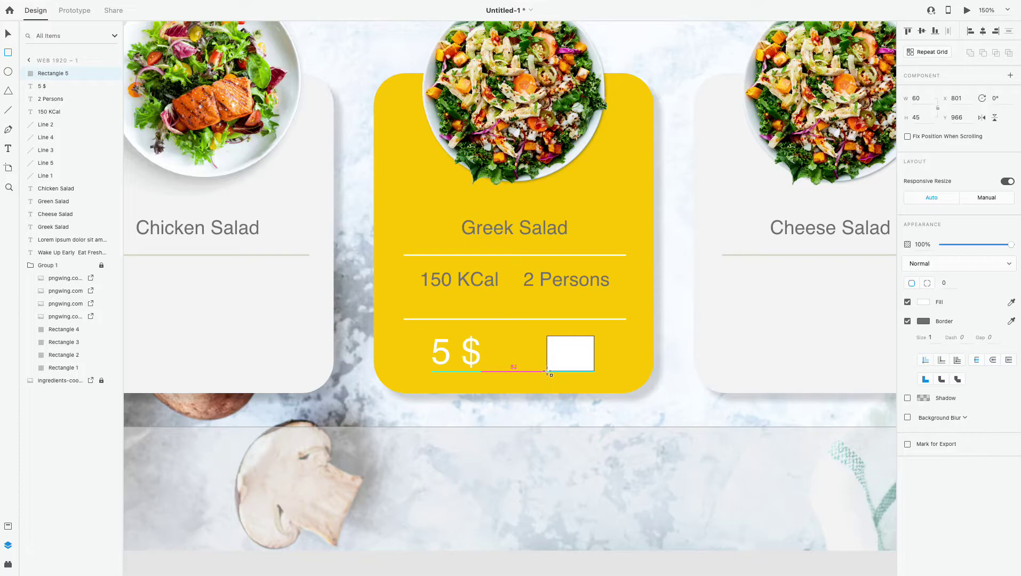
left_click_drag(551, 373, 586, 345)
left_click(907, 321)
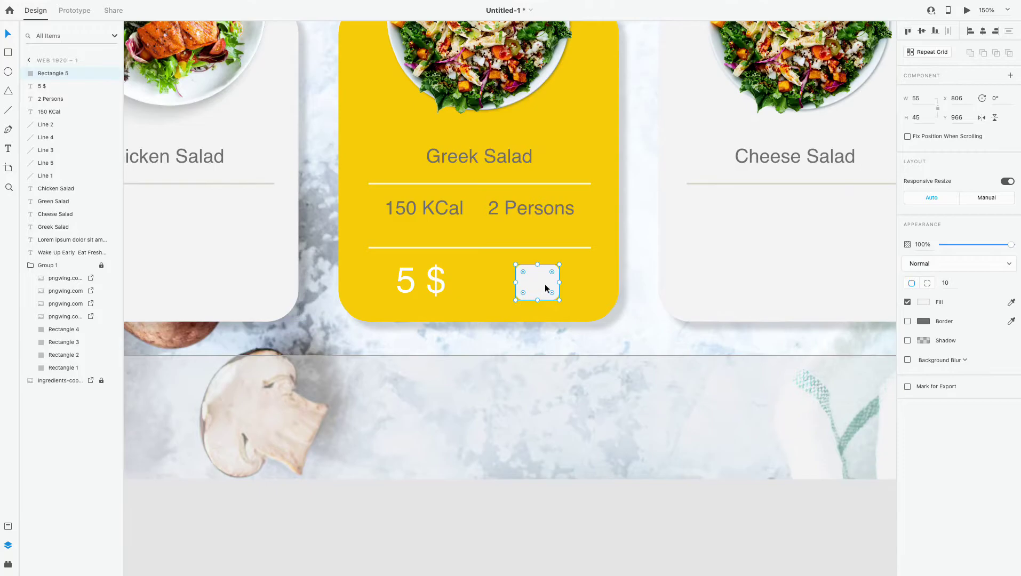
left_click_drag(579, 235, 563, 288)
left_click(540, 524)
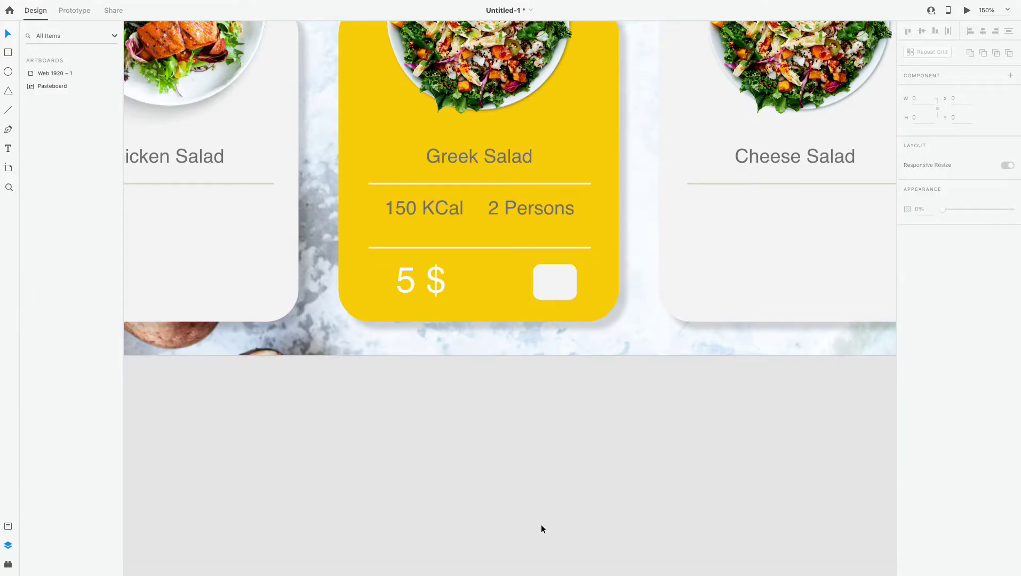
Add a '+' sign inside the rectangle, enlarged to fill the button.
scroll(540, 524, "up", 3)
left_click(581, 310)
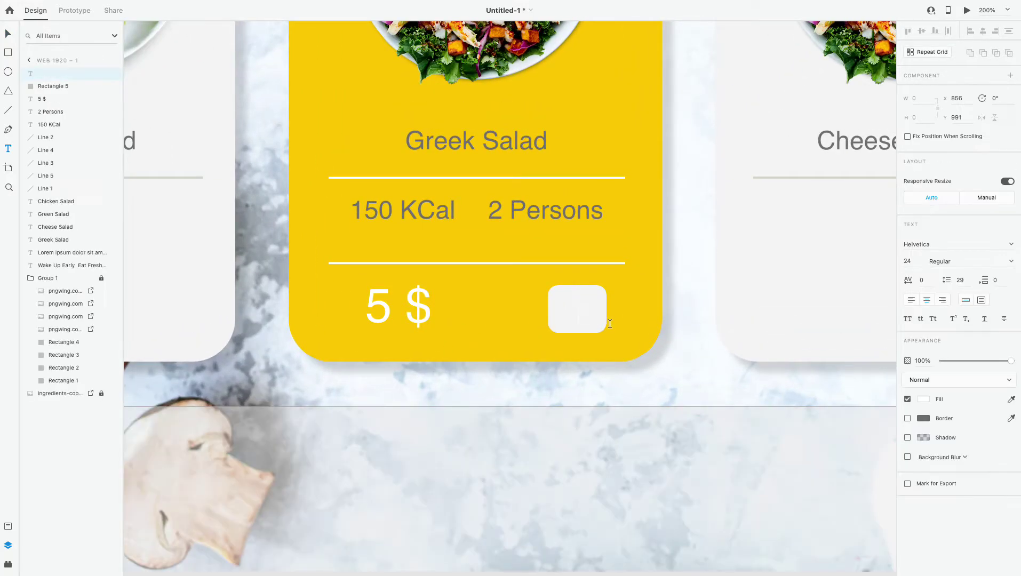
type("+")
left_click(9, 35)
mouse_move(578, 330)
left_mouse_down()
mouse_move(577, 343)
mouse_move(574, 312)
left_mouse_up()
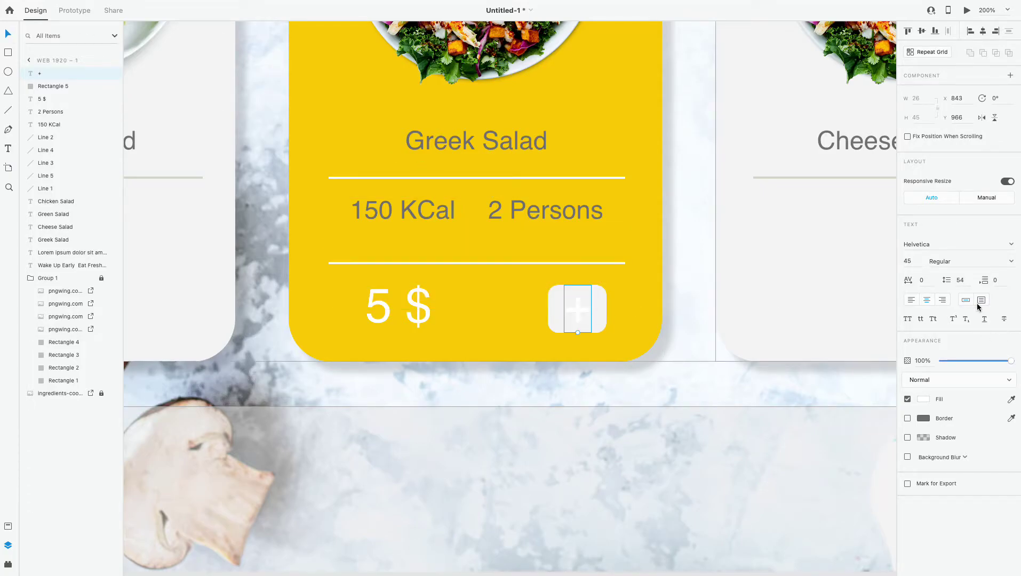
left_click(720, 480)
key("ctrl+minus")
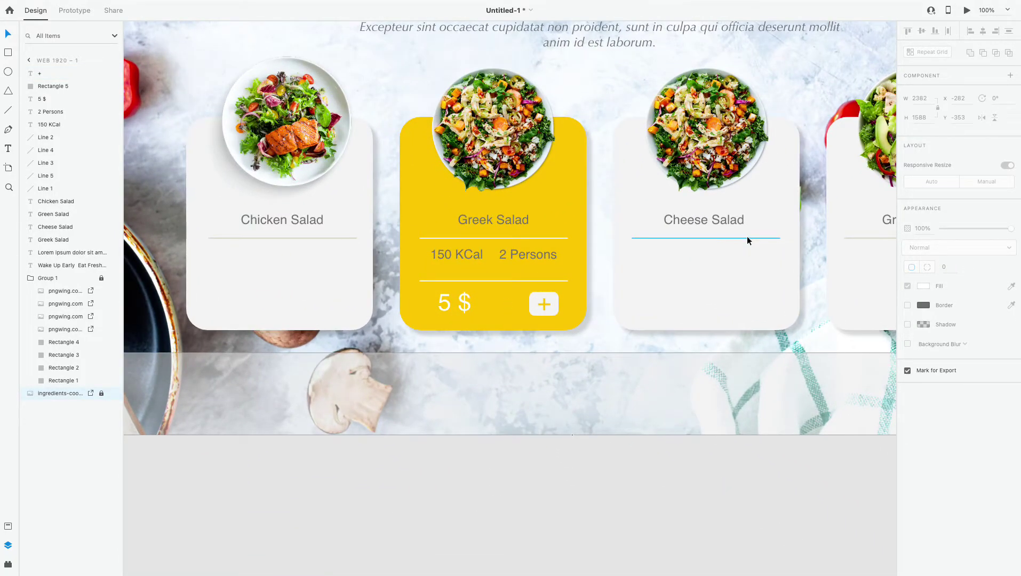
Duplicate the Cheese, Chicken and Green Salad divider lines lower on each card.
left_click_drag(746, 236, 747, 280, "alt")
left_click(269, 237)
left_click_drag(269, 238, 269, 278, "alt")
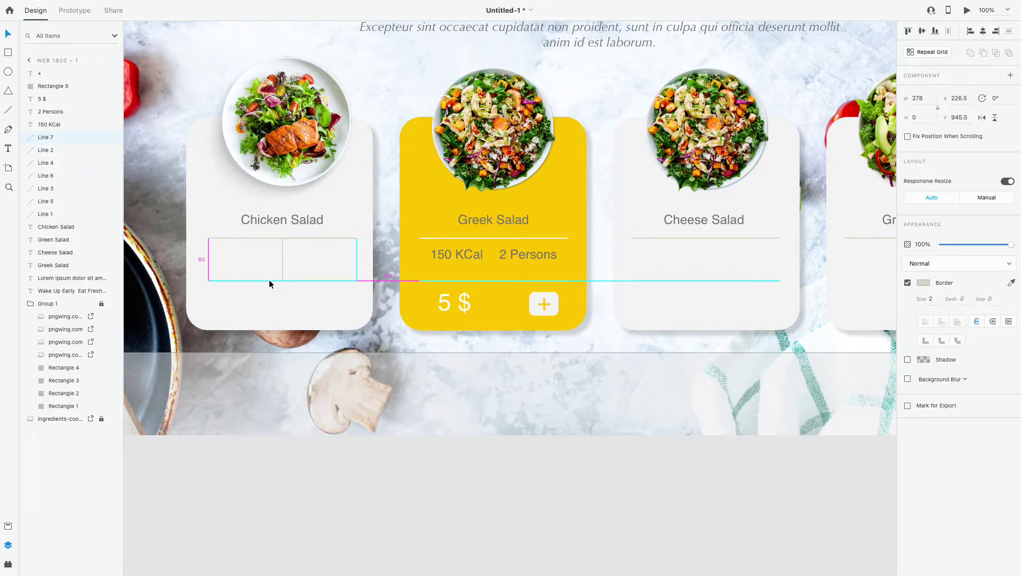
scroll(585, 391, "right", 5)
left_click_drag(666, 243, 668, 284, "alt")
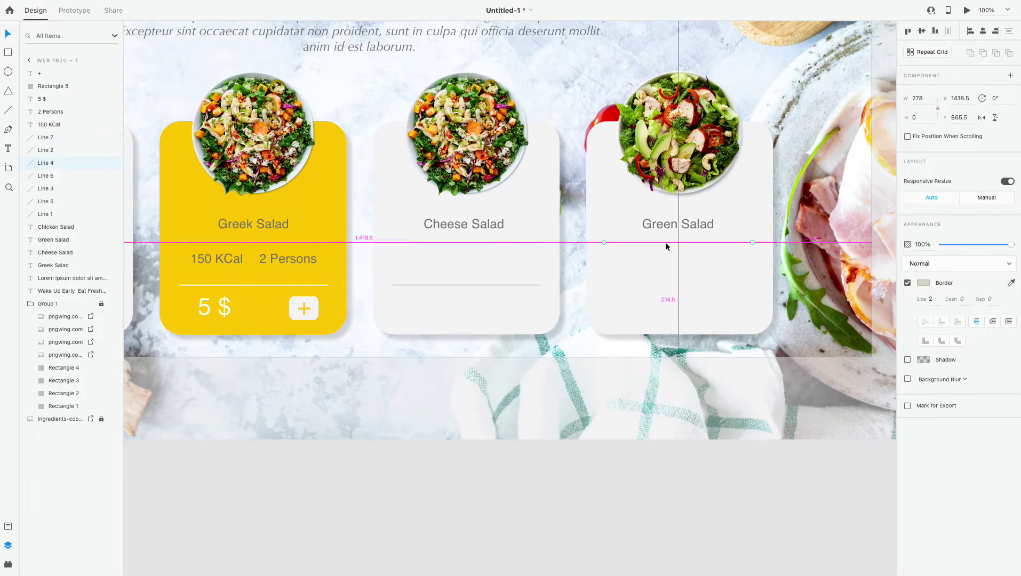
scroll(646, 288, "left", 4)
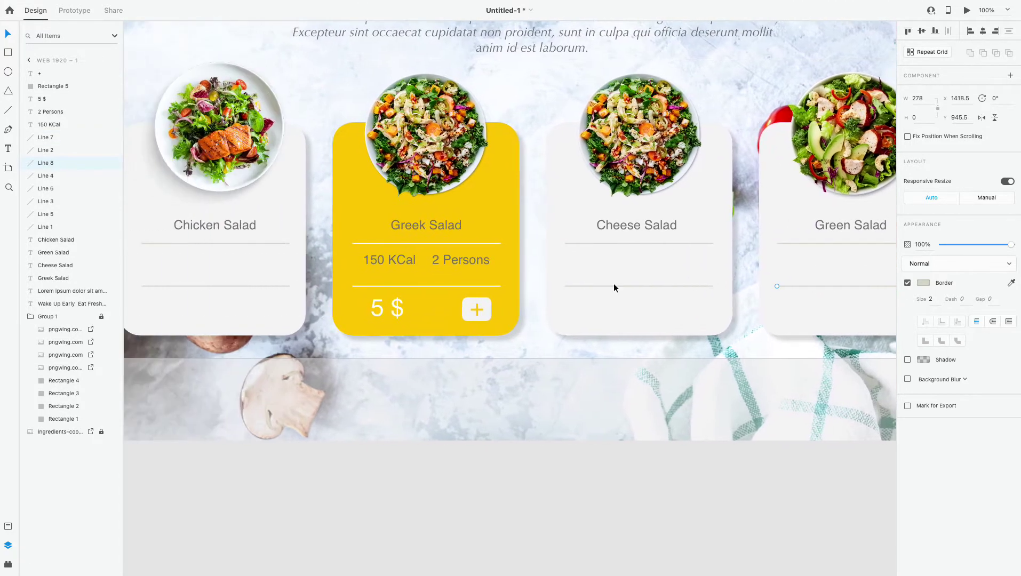
left_click(459, 259)
Move 150 KCal and 2 Persons down between the dividers, making 2 Persons white and bold.
left_click(395, 261, "shift")
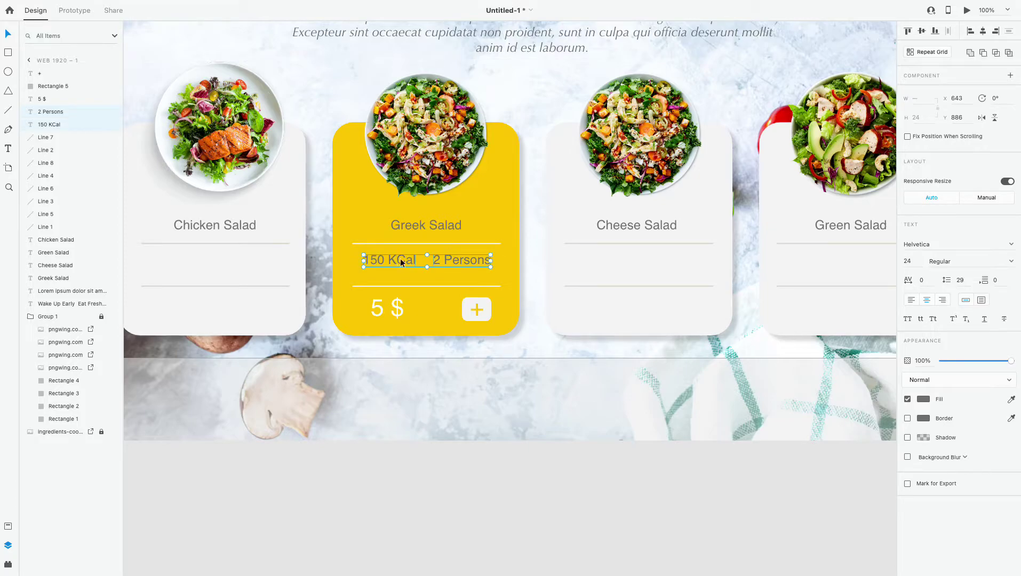
left_click_drag(437, 262, 435, 268)
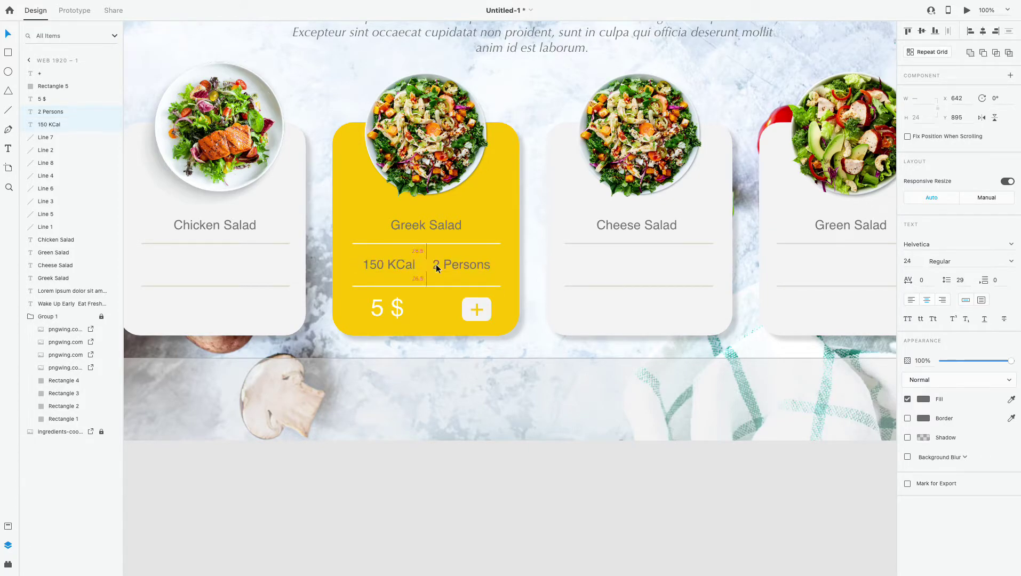
double_click(435, 264)
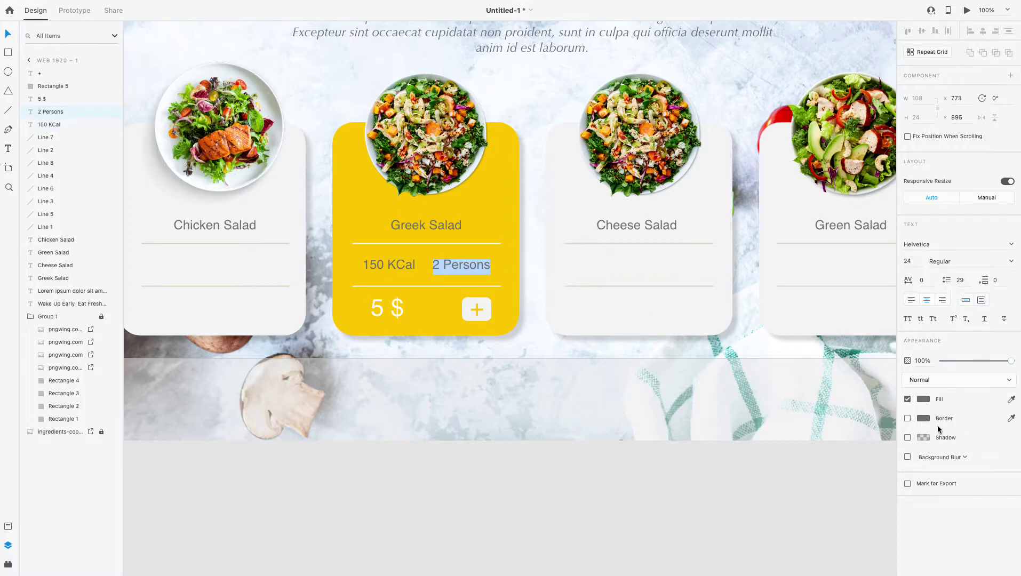
left_click(1010, 399)
left_click(587, 330)
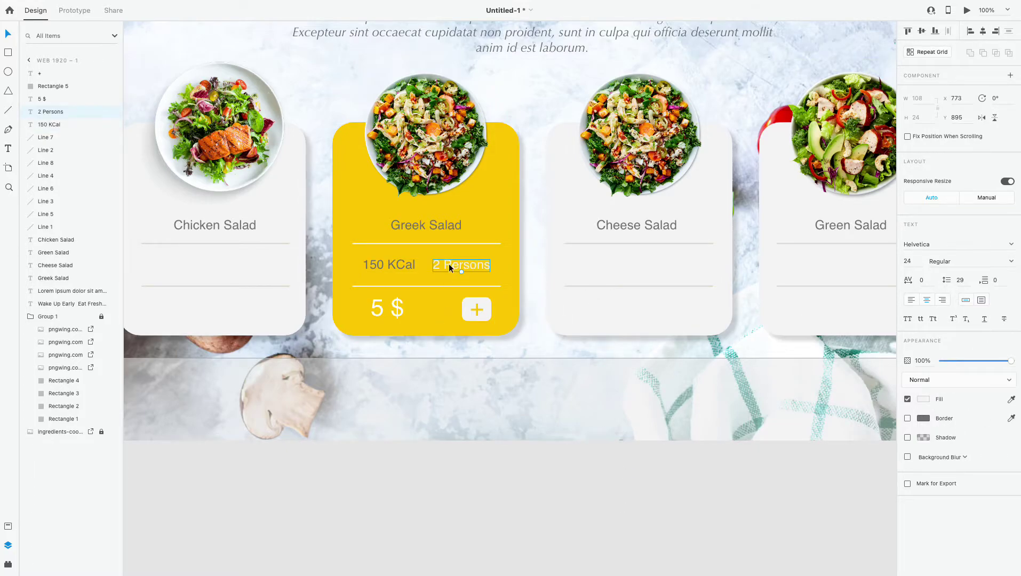
left_click(1011, 261)
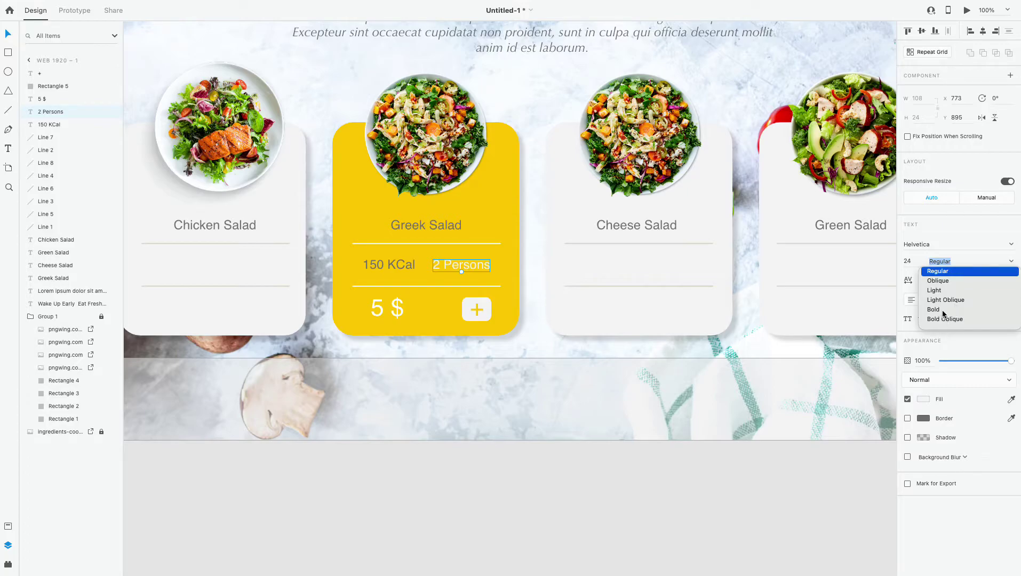
left_click(943, 310)
Set the 150 KCal label to the plain Bold font style.
double_click(402, 265)
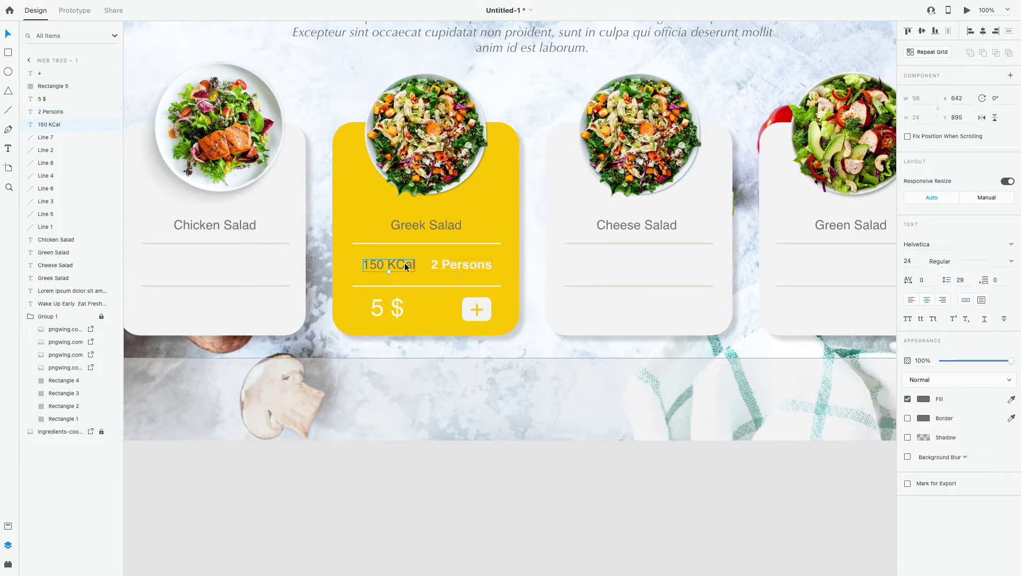
left_click(1012, 262)
left_click(952, 319)
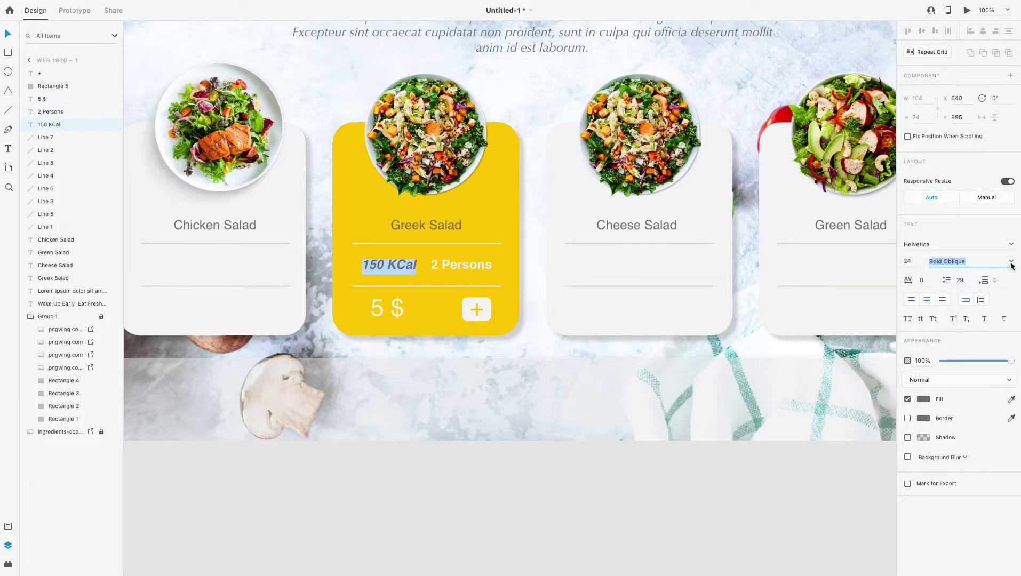
left_click(1012, 261)
left_click(960, 307)
left_click(1011, 400)
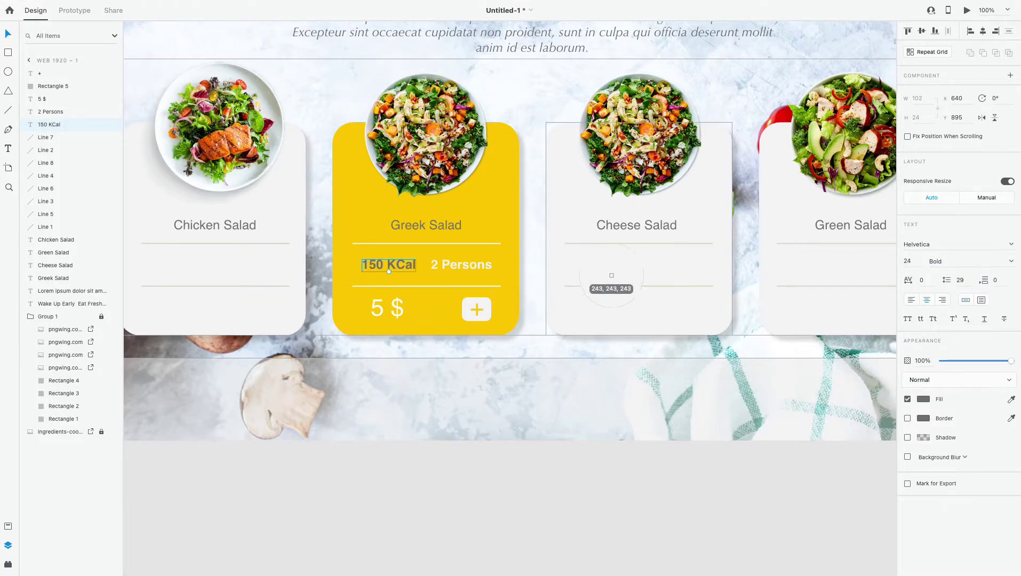
key("Escape")
key("ctrl+minus")
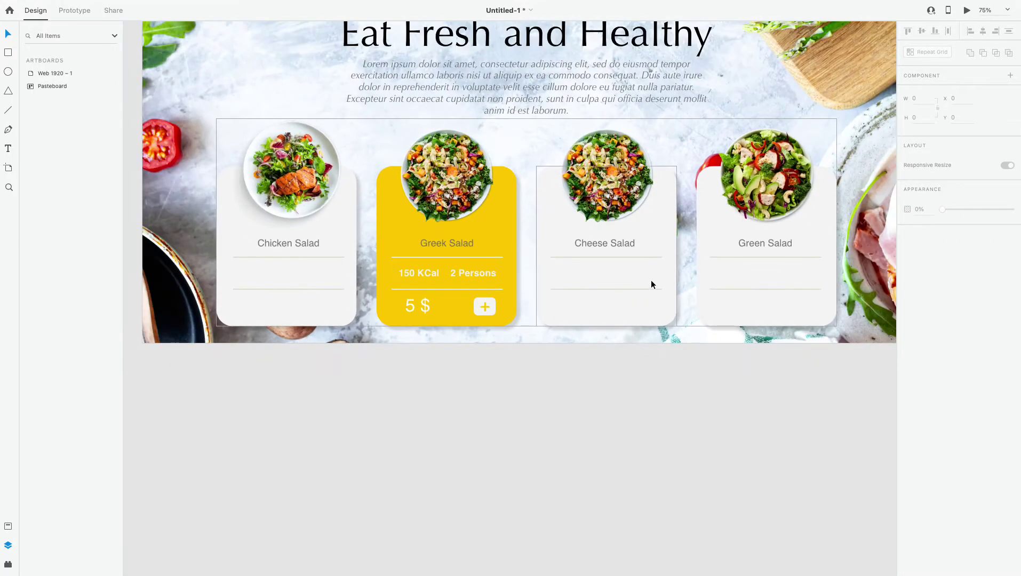
double_click(417, 274)
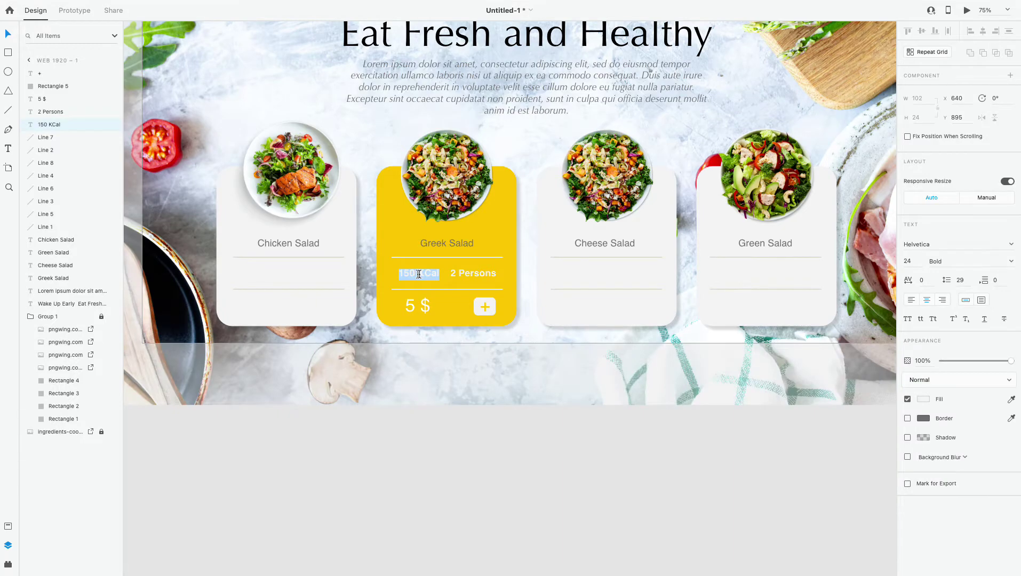
key("Escape")
key("Escape")
key("ctrl+plus")
left_click(546, 322)
Copy both labels into the Cheese Salad card and make 2 Persons grey #707070.
left_click(503, 323, "shift")
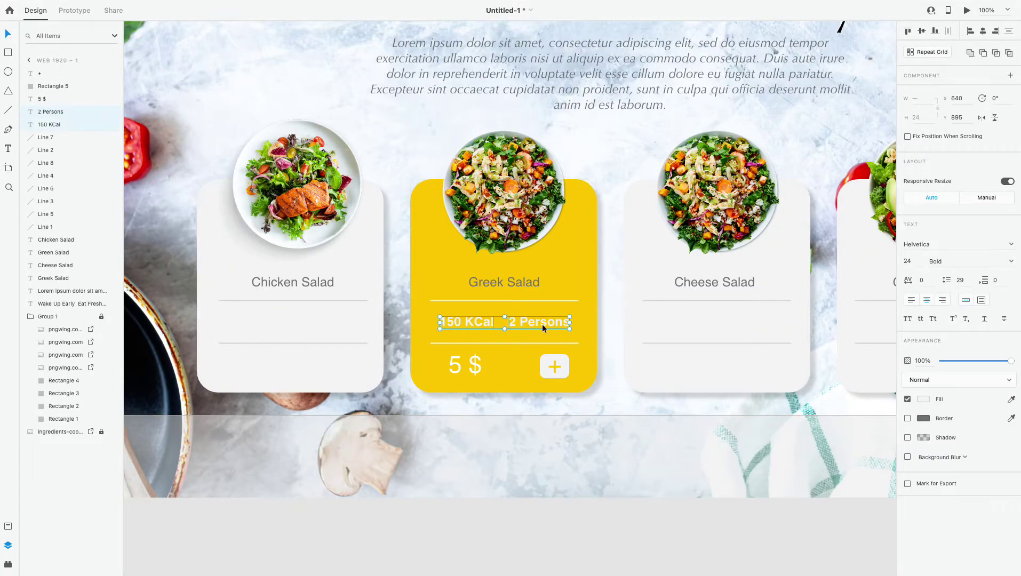
left_click_drag(548, 323, 747, 320)
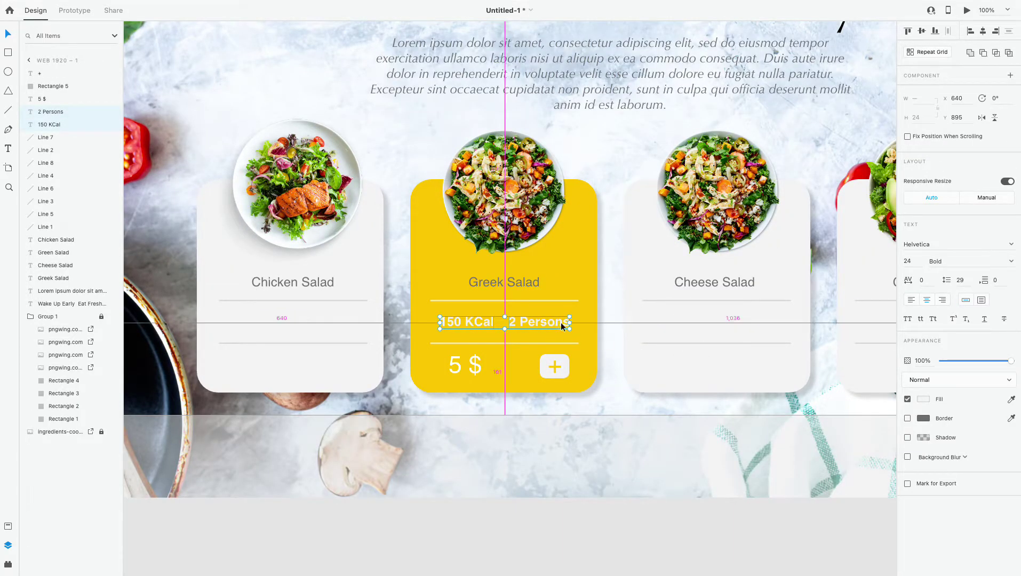
double_click(746, 320)
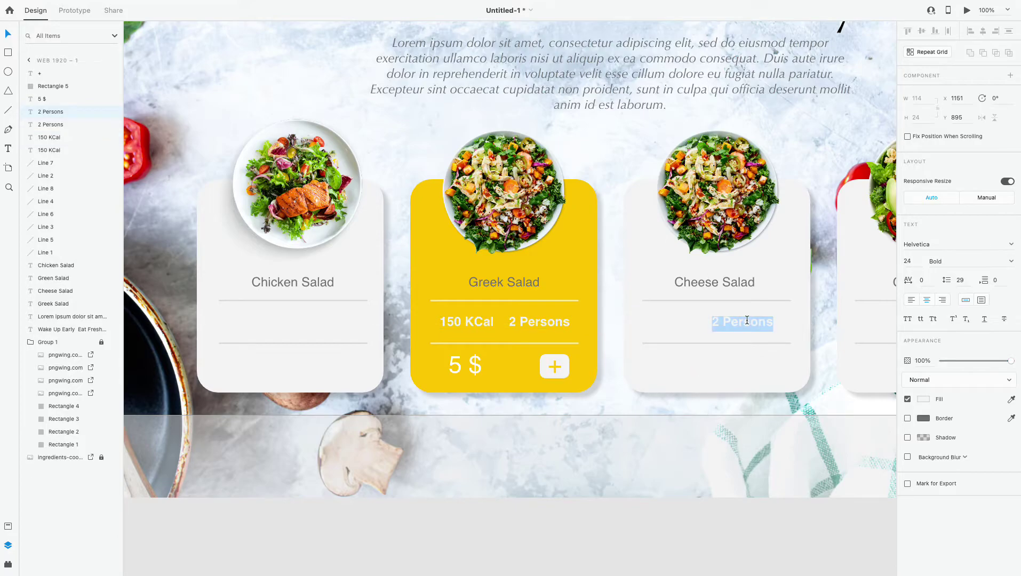
left_click(919, 399)
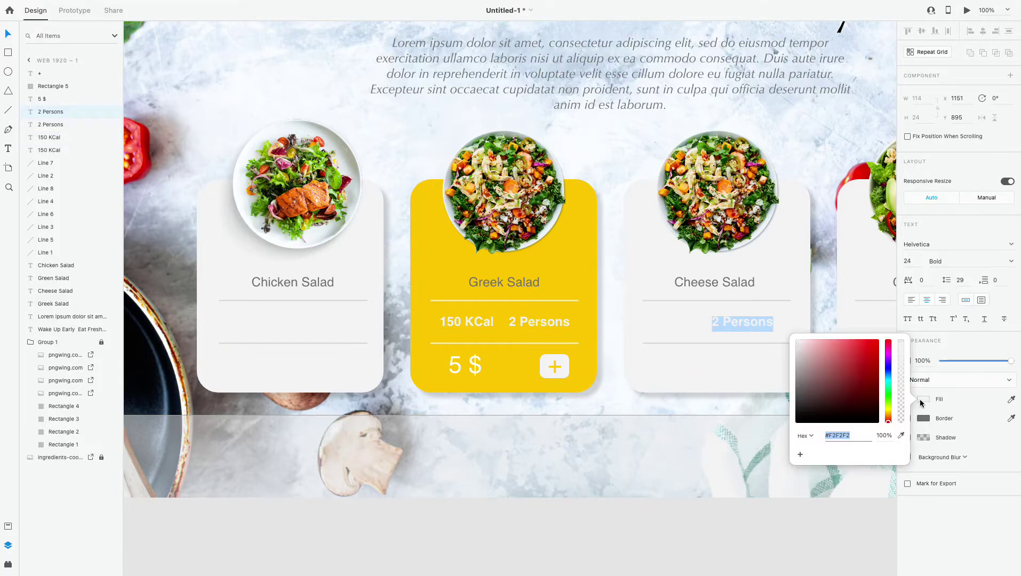
key("Return")
Make the copied 150 KCal label grey #707070 as well.
double_click(670, 322)
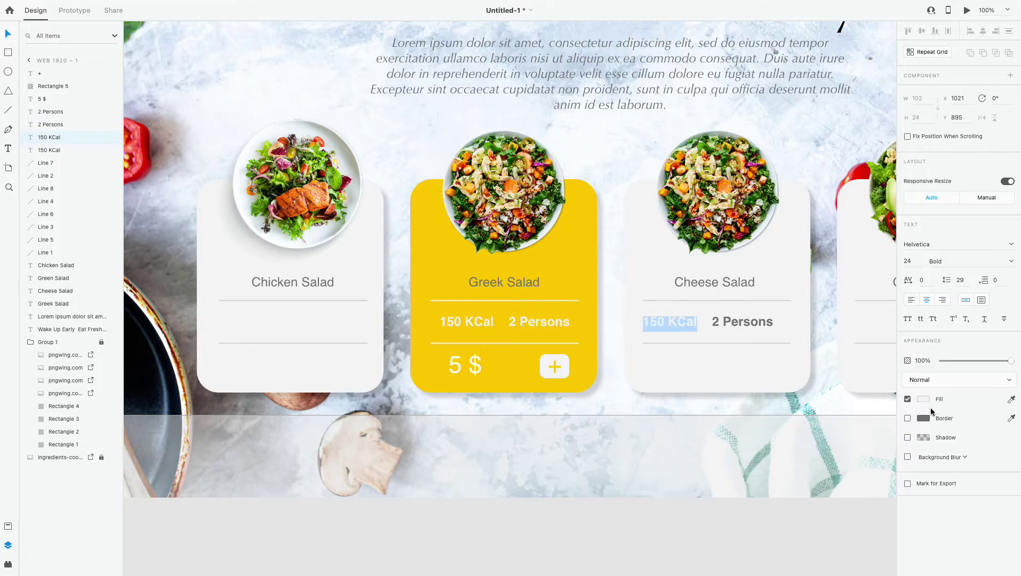
left_click(927, 402)
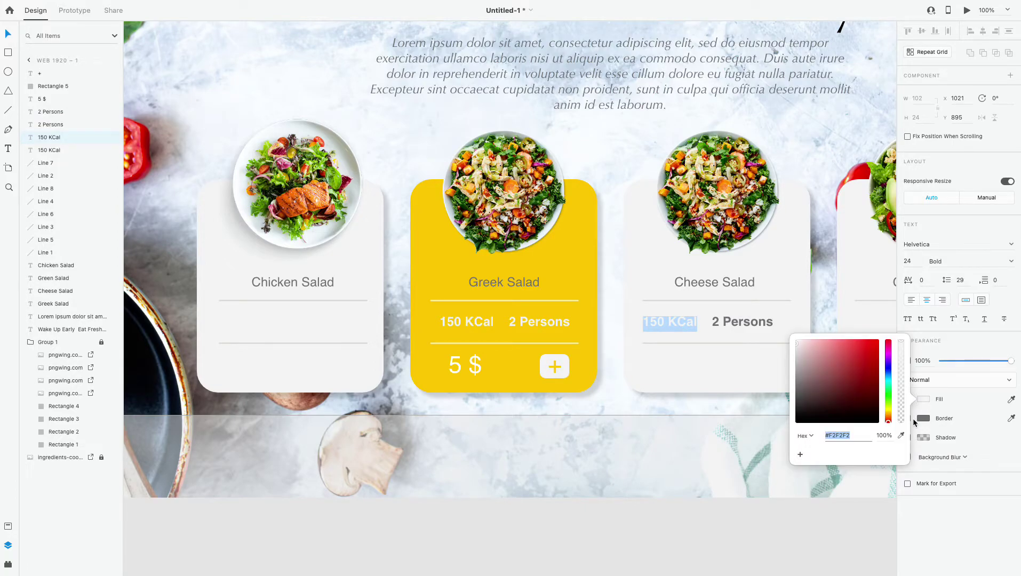
left_click(715, 320)
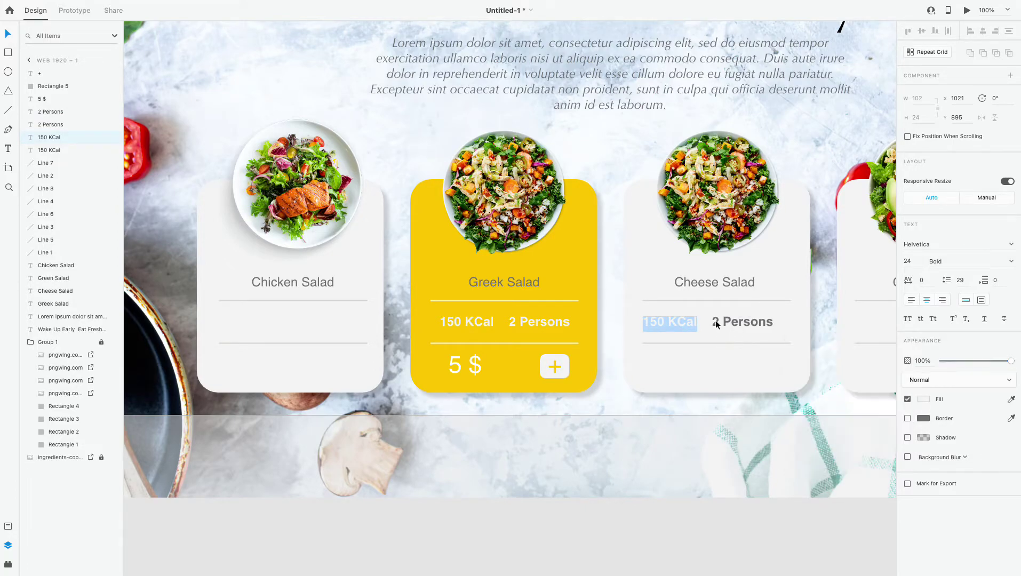
key("Escape")
left_click(747, 321)
left_click(927, 399)
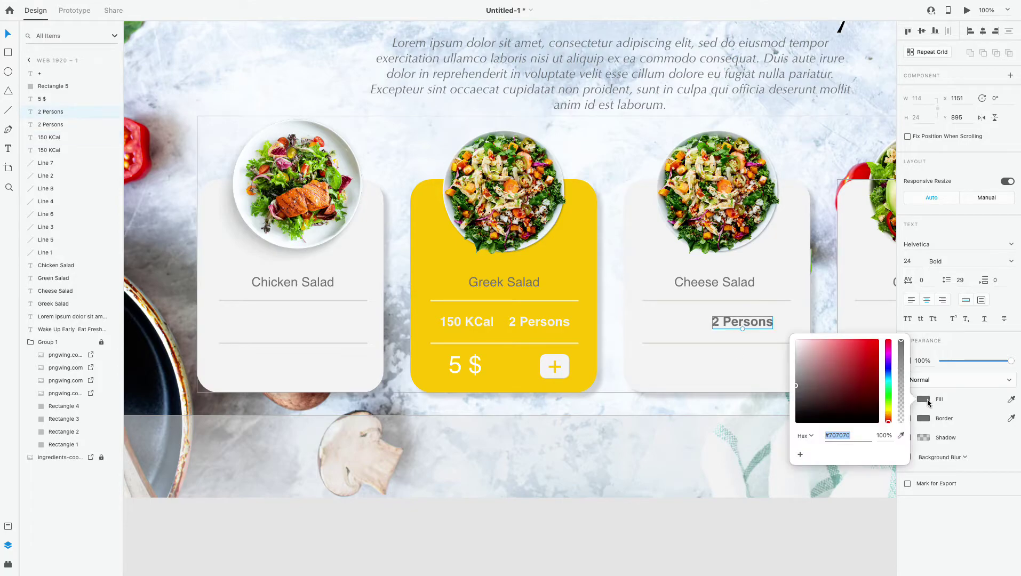
left_click(668, 327)
left_click(927, 399)
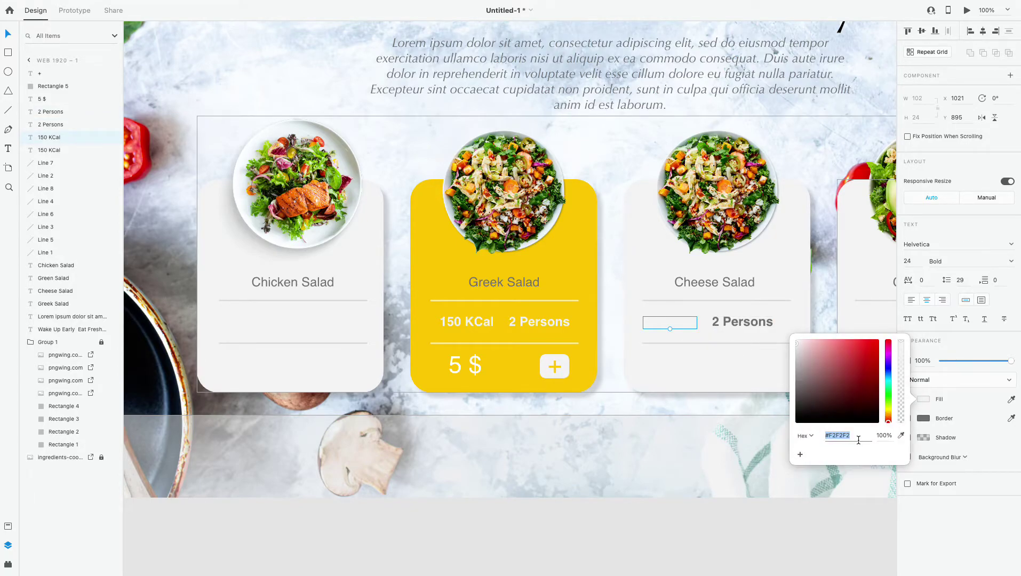
type("707070")
key("Return")
Copy the grey label pair into the Chicken Salad card.
left_click(721, 323, "shift")
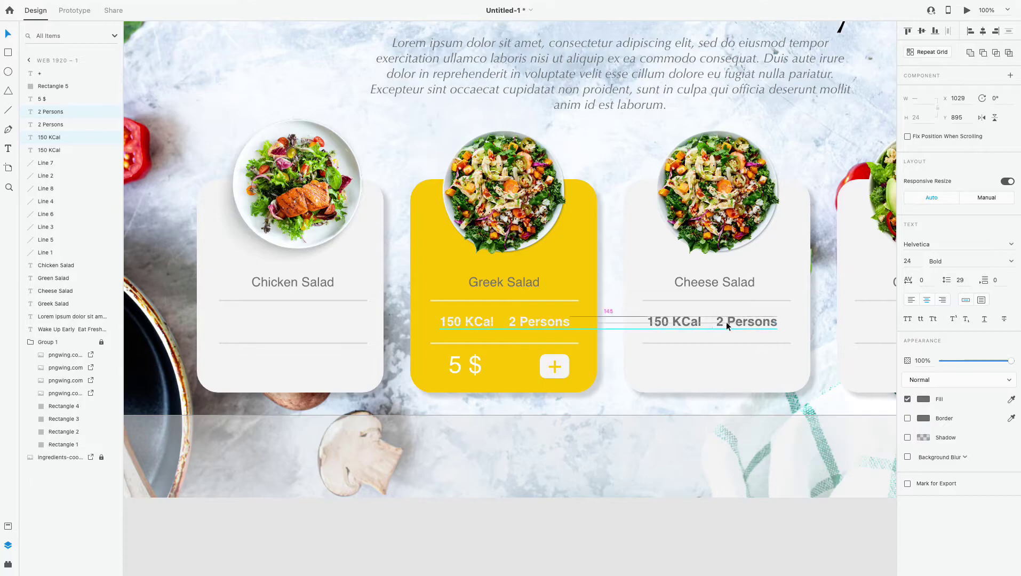
left_click(773, 539)
key("ctrl+minus")
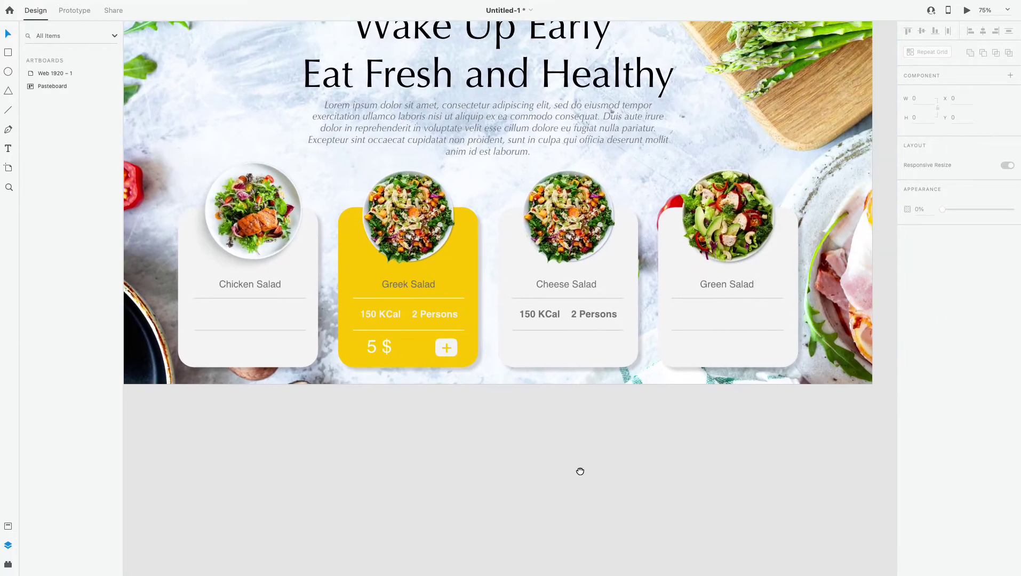
left_click(603, 310)
key("Escape")
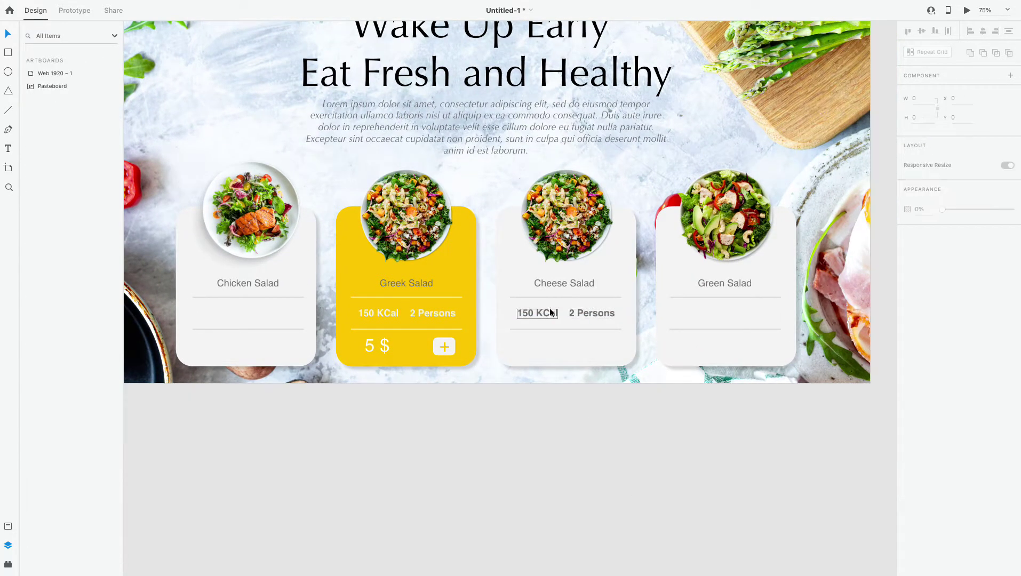
mouse_move(552, 313)
left_mouse_down()
mouse_move(716, 312)
mouse_move(238, 314)
left_mouse_up()
key("ctrl+d")
key("ctrl+d")
Copy the 5 $ price onto the Chicken Salad card and position it.
left_click(377, 459)
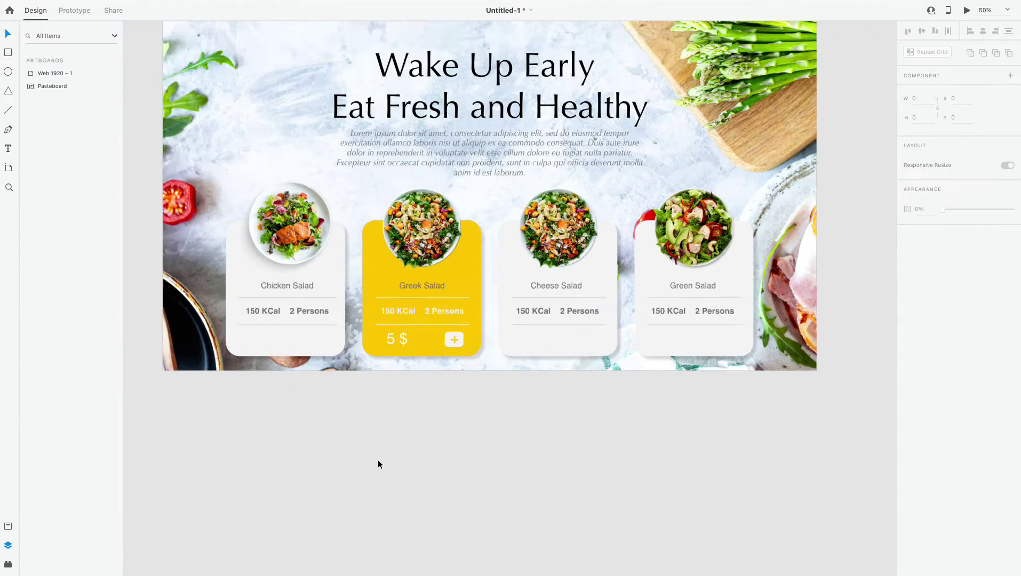
scroll(377, 459, "up", 3)
left_click_drag(377, 459, 626, 397)
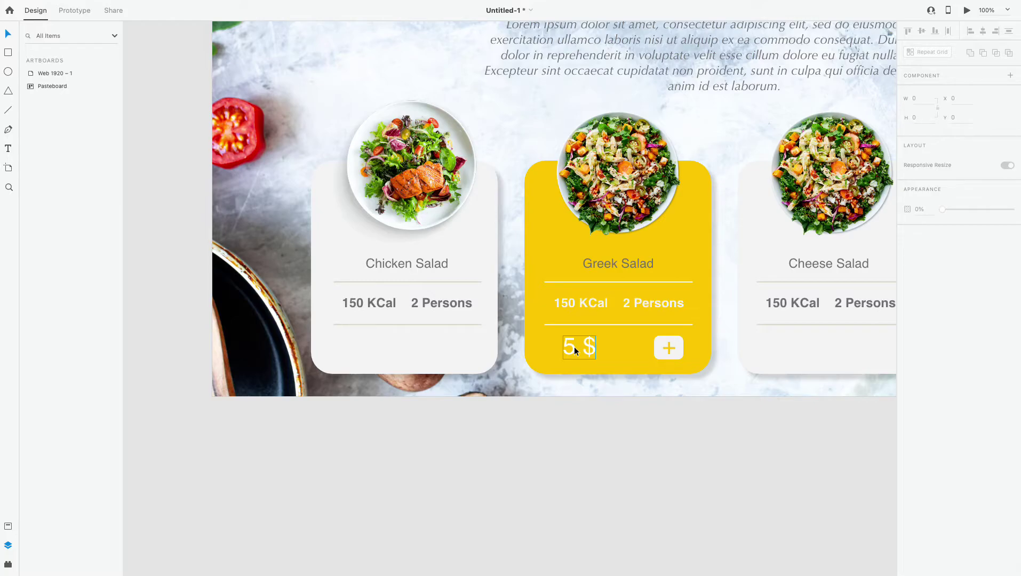
left_click_drag(574, 347, 354, 351)
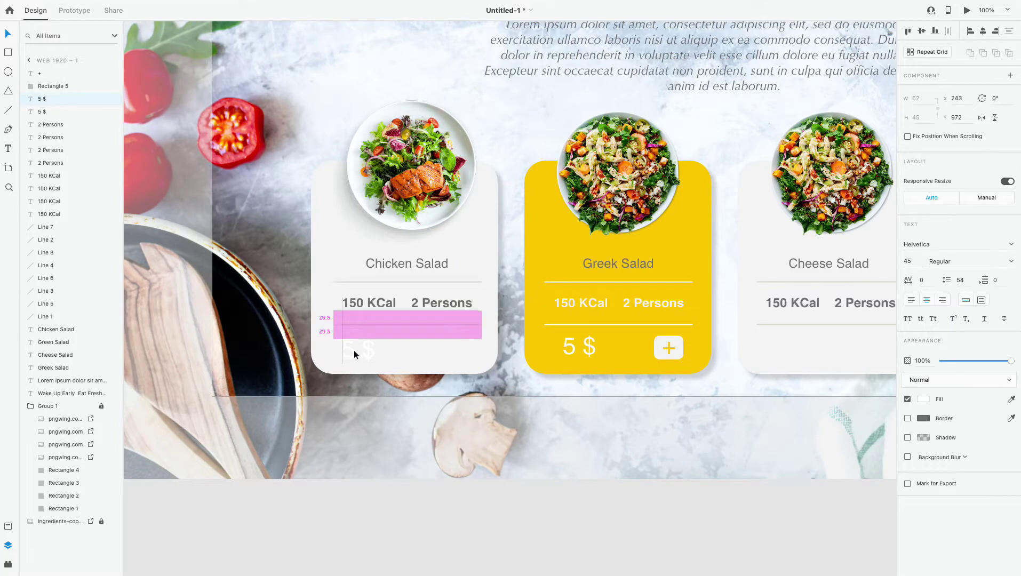
left_click_drag(575, 349, 566, 348)
key("ctrl+z")
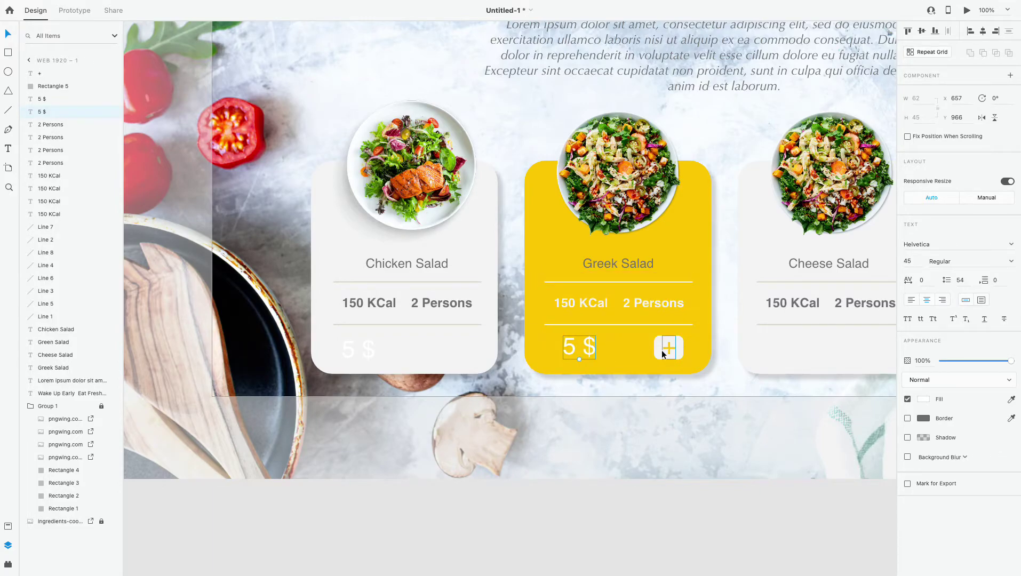
left_click_drag(350, 348, 360, 347)
Make the Chicken card's price grey #707070.
double_click(359, 346)
left_click(921, 398)
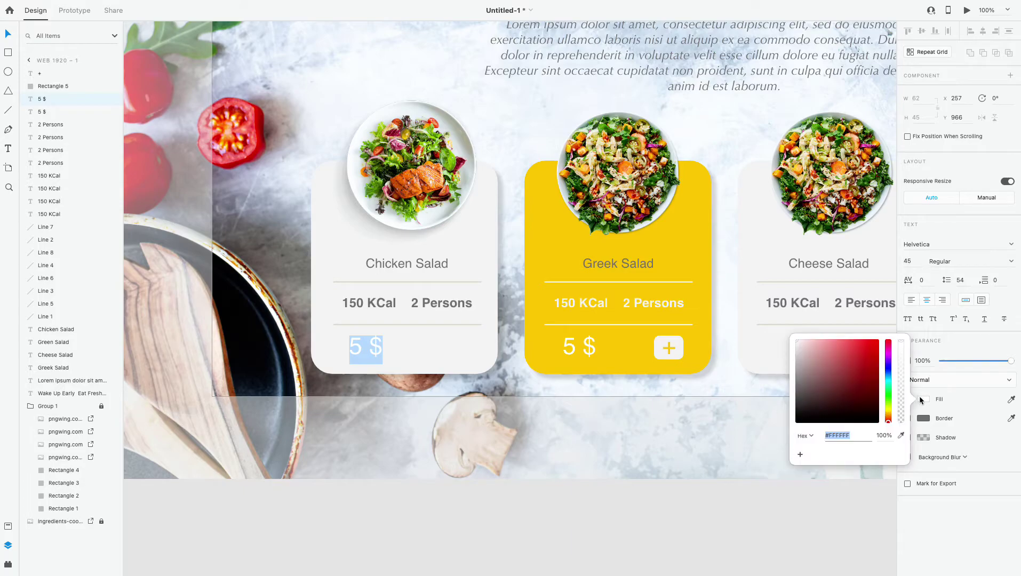
type("707070")
key("Return")
key("ctrl+minus")
left_click(614, 537)
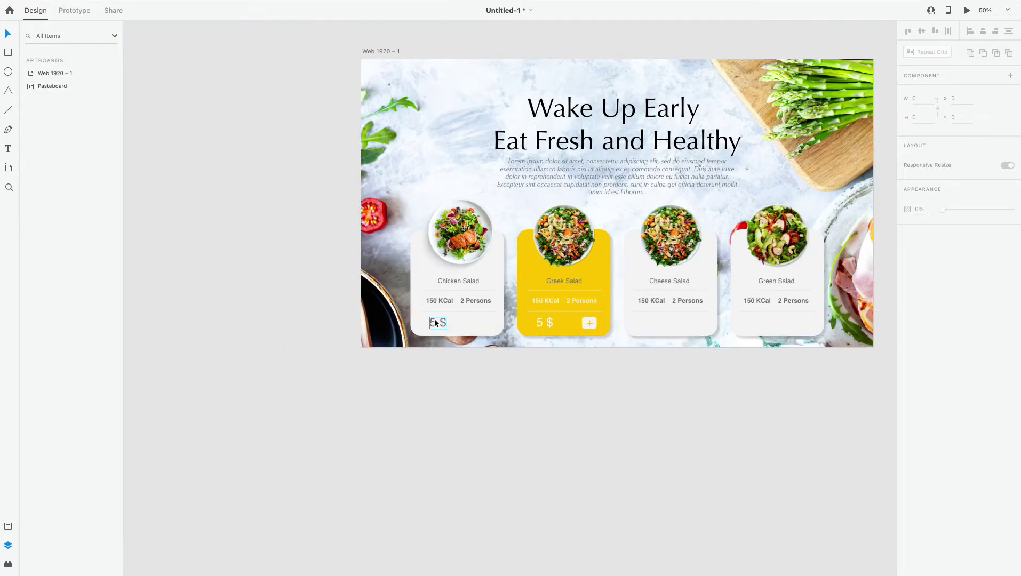
Copy the grey price onto the Cheese Salad card.
left_click_drag(434, 318, 756, 325, "alt")
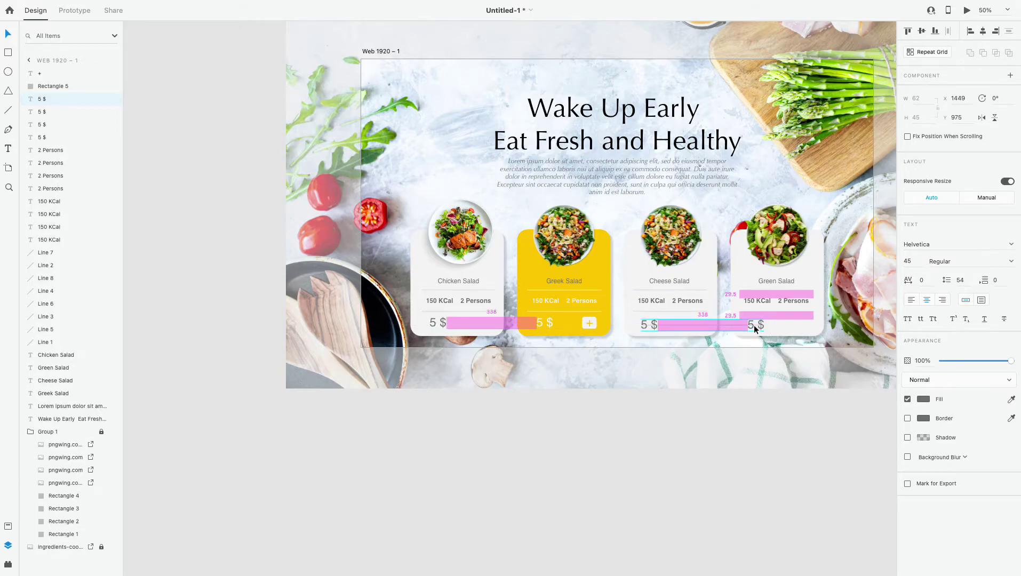
left_click(739, 449)
key("ctrl+plus")
scroll(675, 359, "down", 3)
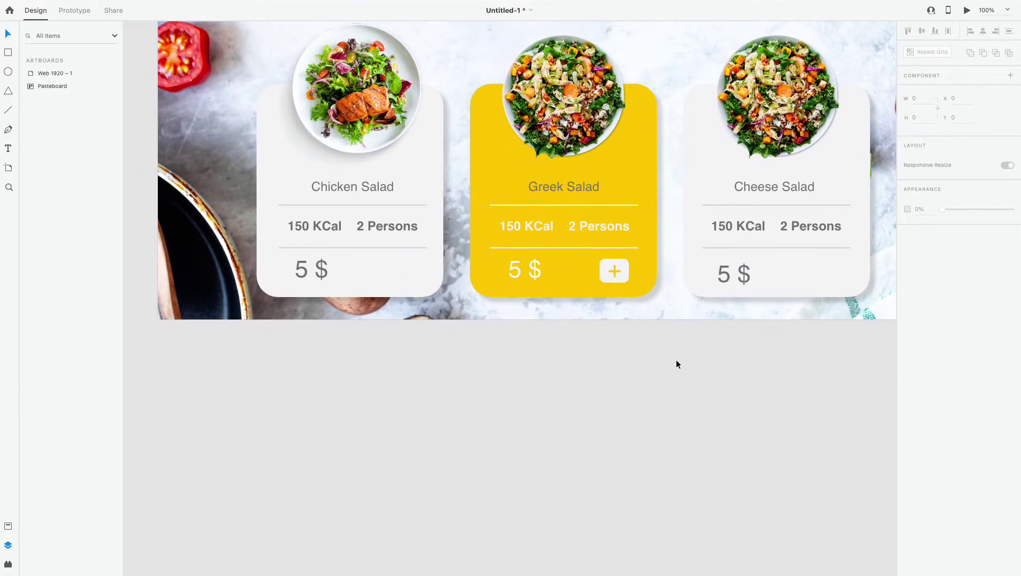
left_click(607, 274)
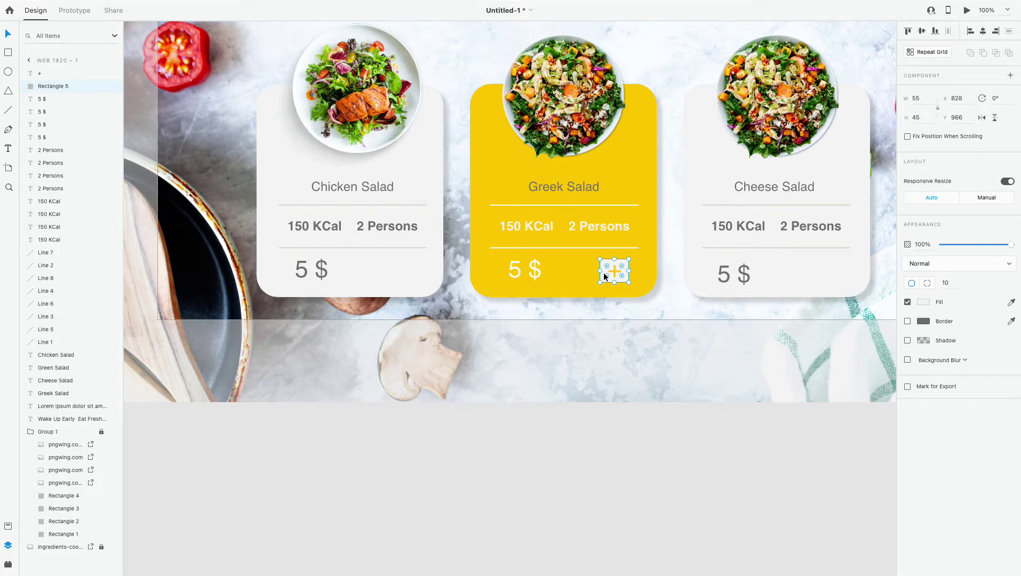
Copy the button background into the Chicken card, filled with the Greek card's yellow.
left_click_drag(603, 273, 386, 270, "alt")
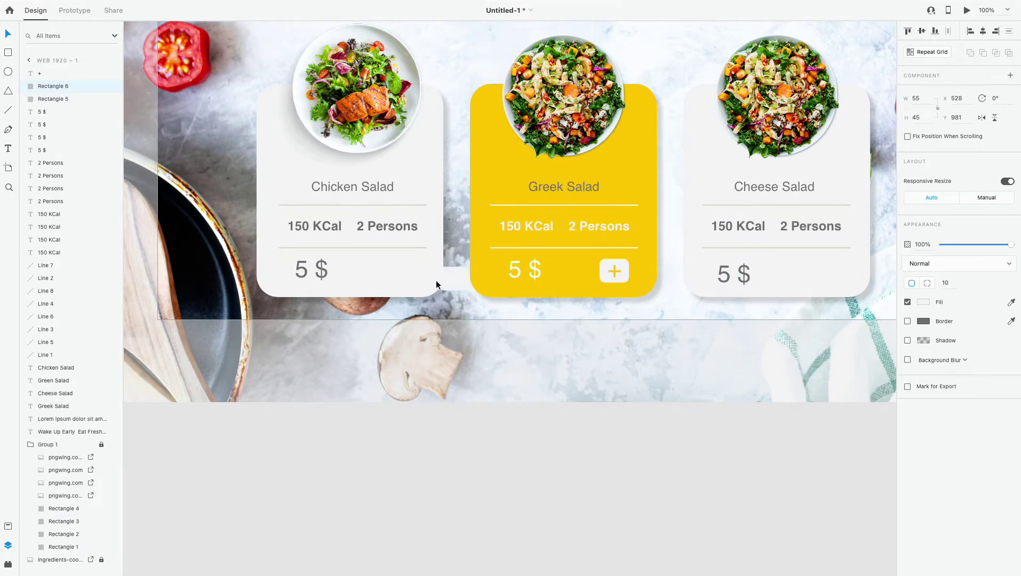
left_click(1011, 302)
left_click(621, 159)
left_click_drag(399, 272, 397, 273)
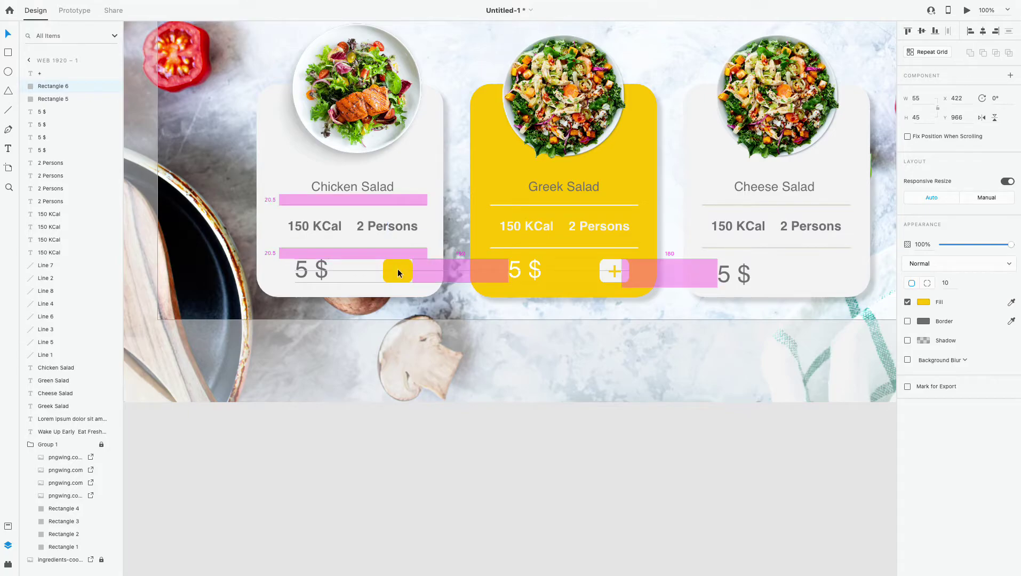
left_click(476, 464)
Copy the plus sign onto the Chicken button, coloured with the light card colour.
scroll(615, 360, "up", 3)
left_click(666, 260)
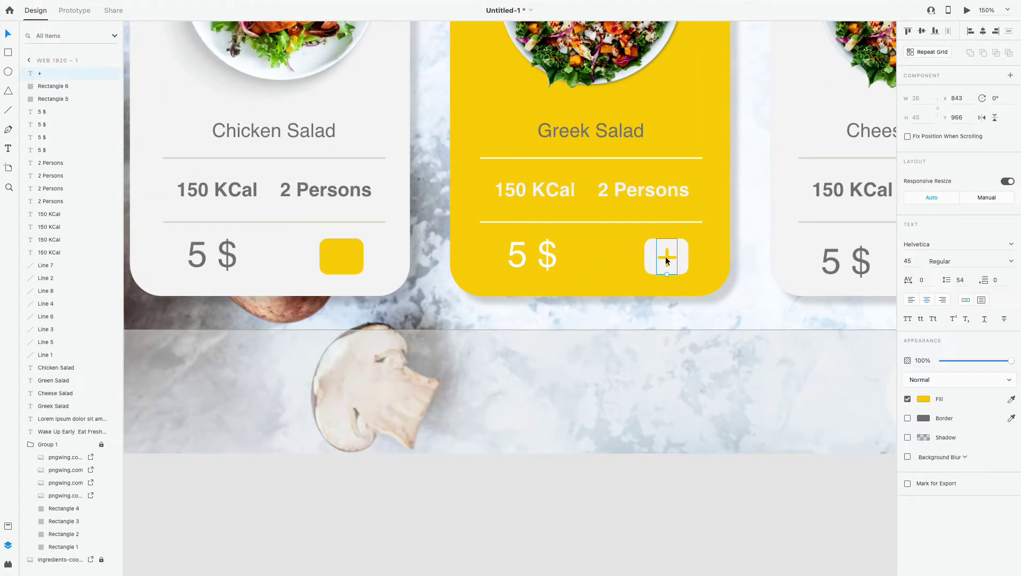
left_click_drag(666, 260, 341, 255)
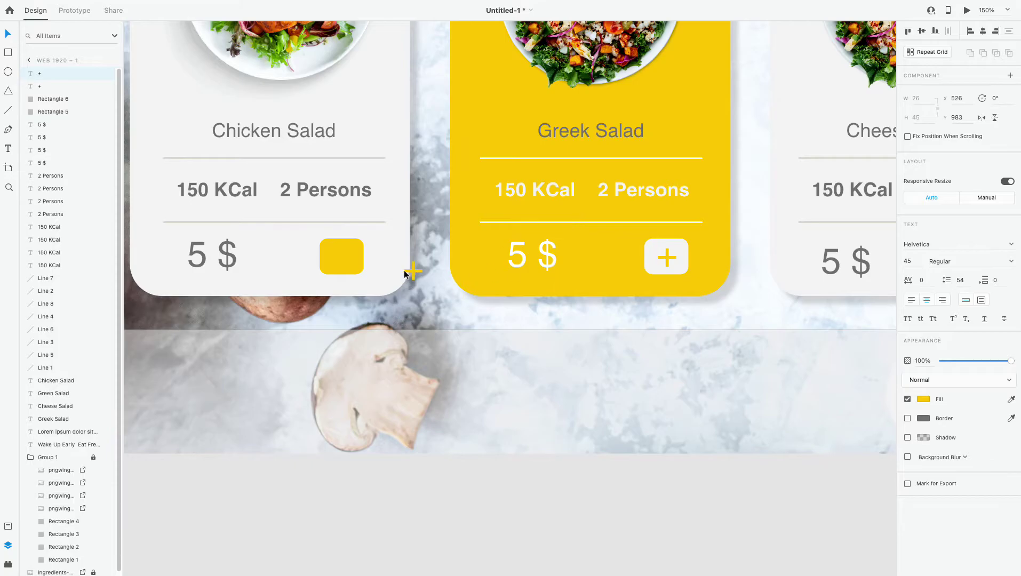
double_click(342, 257)
left_click(1012, 401)
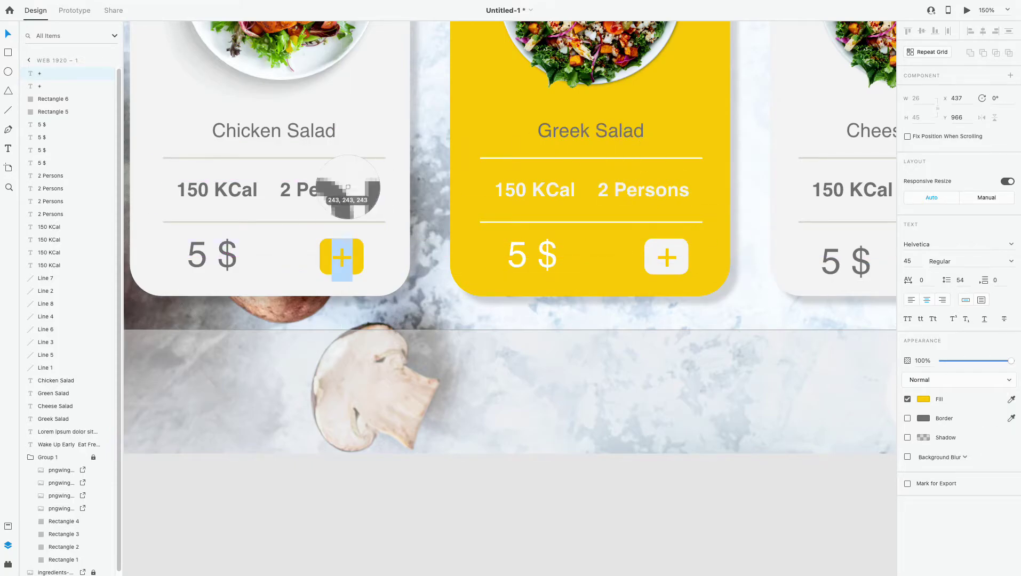
left_click(346, 203)
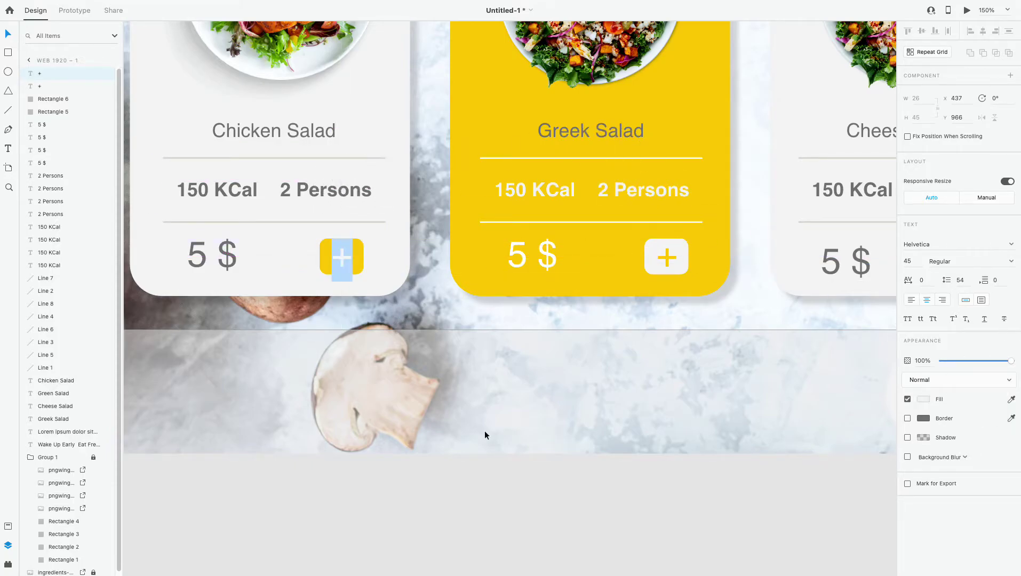
left_click(454, 467)
Copy the yellow plus button to the Cheese and Green Salad cards.
scroll(454, 467, "down", 5)
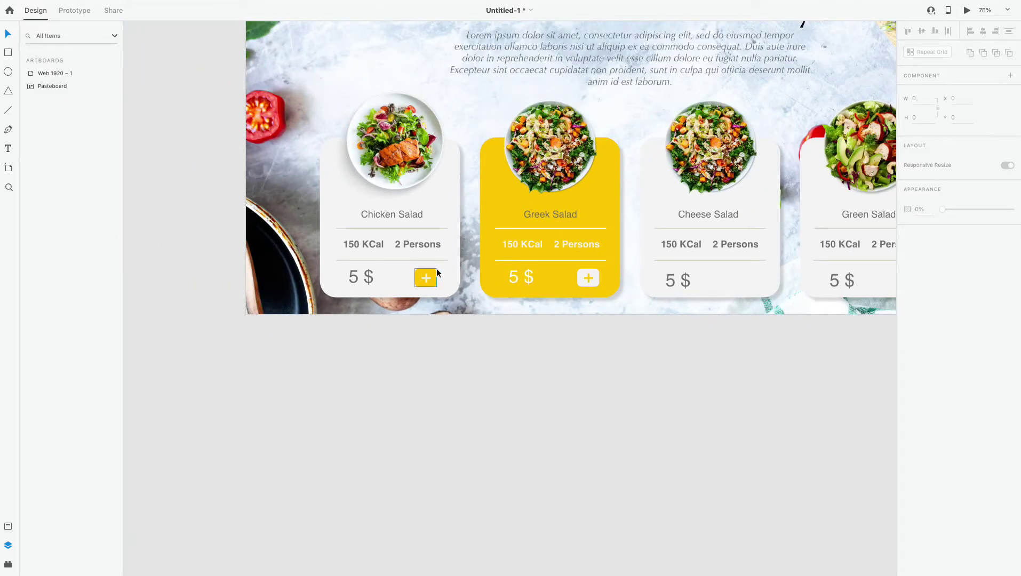
left_click(428, 276)
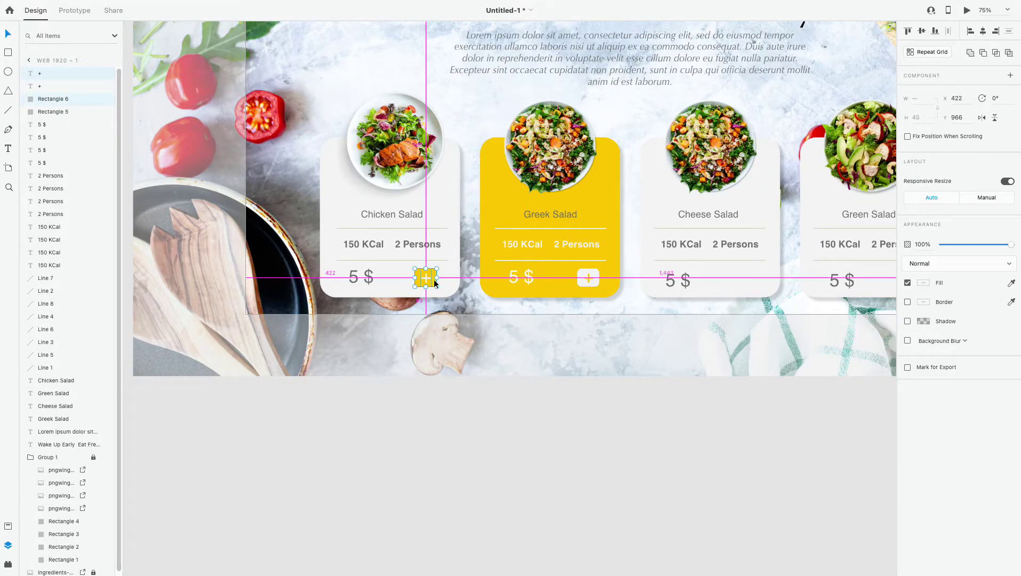
left_click_drag(435, 283, 758, 282)
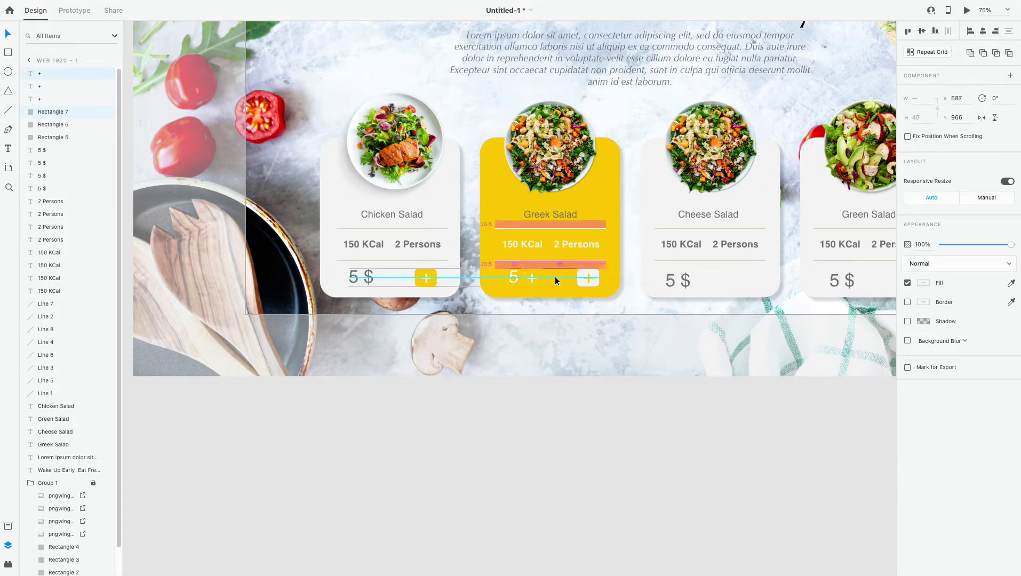
left_click(771, 409)
scroll(771, 410, "down", 3)
scroll(530, 399, "up", 3)
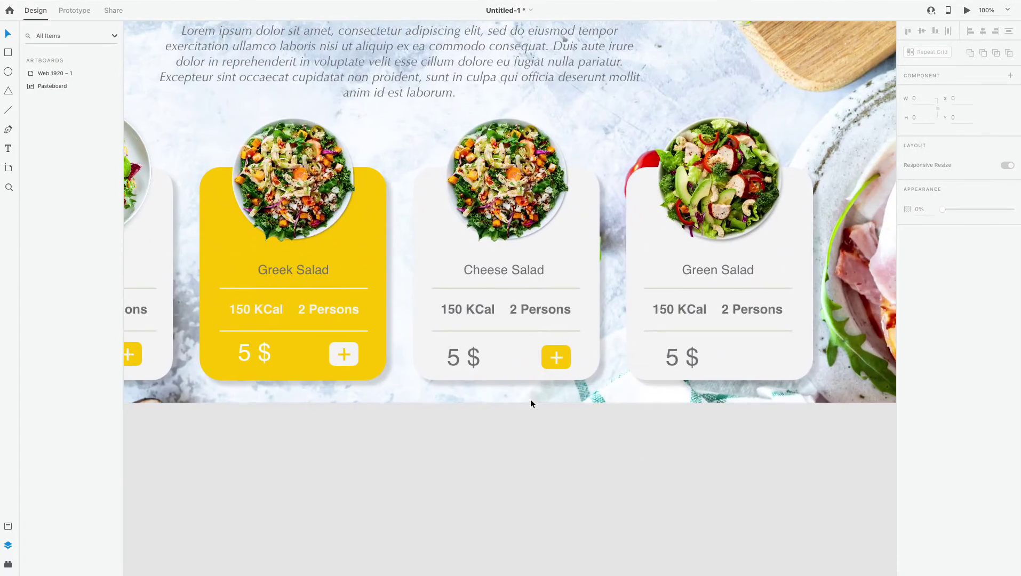
left_click(563, 359)
left_click_drag(564, 359, 783, 360)
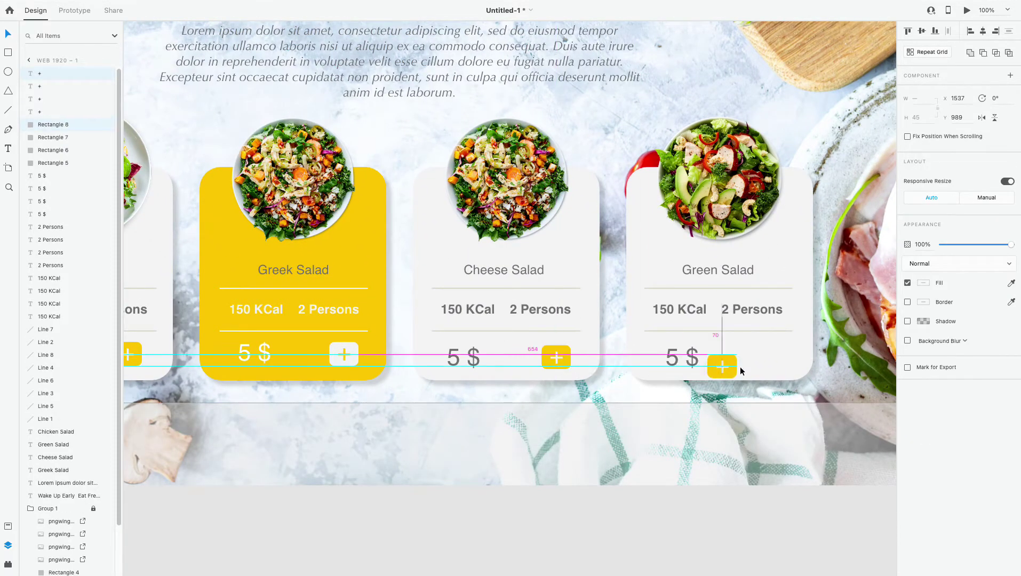
Scale the salad-bowl illustration down by its corner handle.
left_click(803, 542)
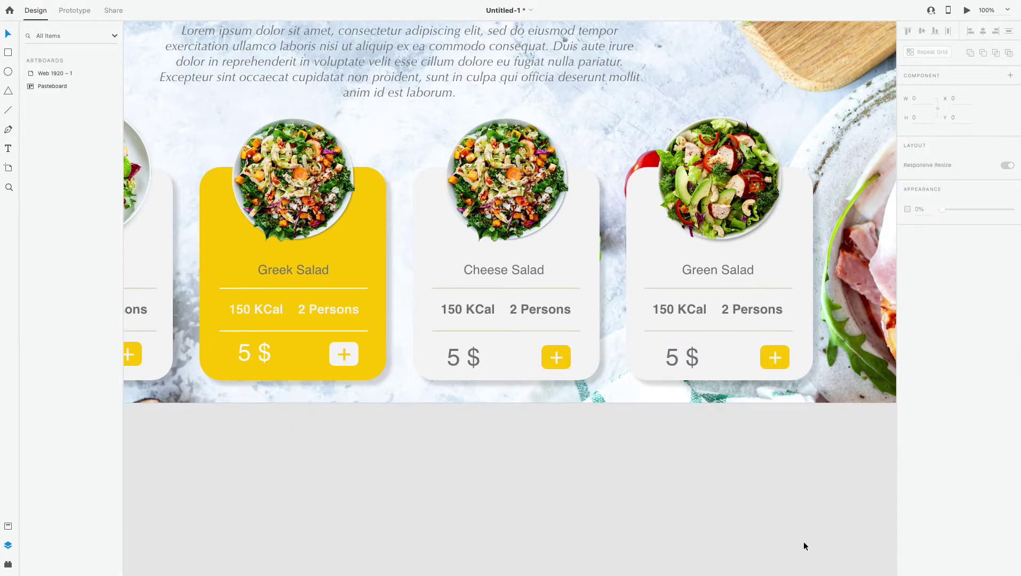
scroll(803, 541, "down", 3)
scroll(773, 478, "up", 3)
scroll(774, 478, "up", 1)
scroll(749, 526, "left", 2)
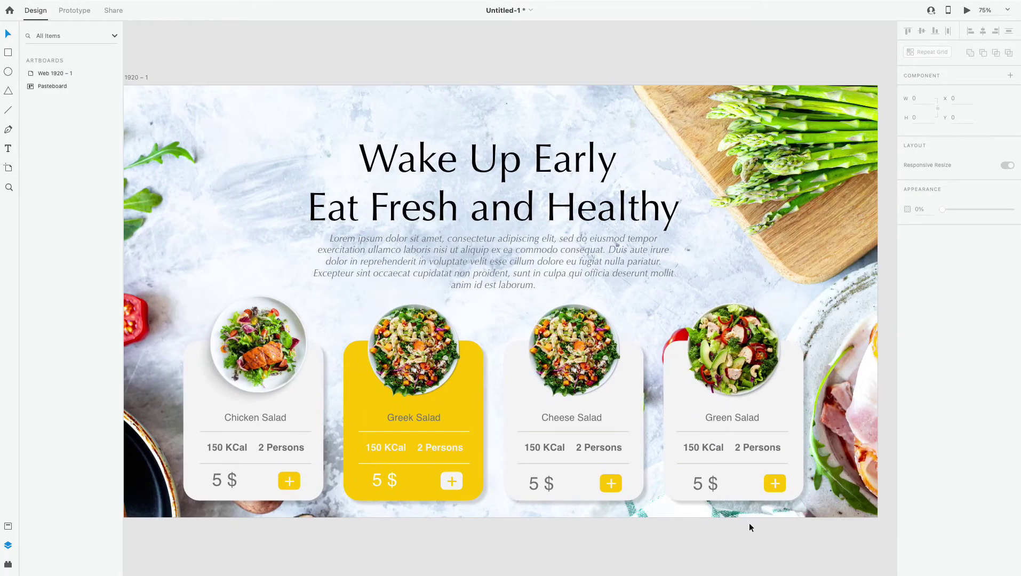
scroll(748, 524, "down", 1)
scroll(749, 523, "up", 2)
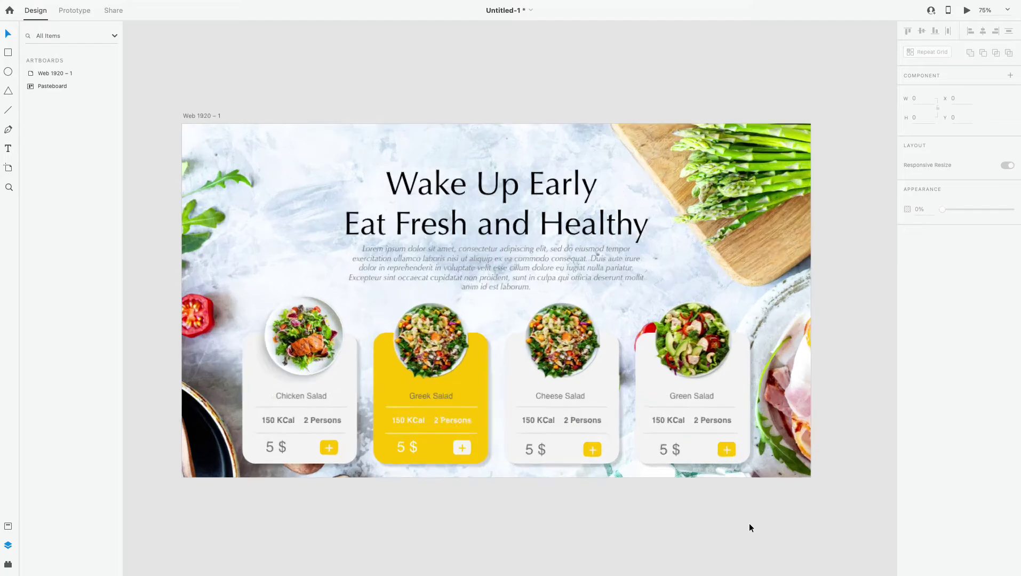
scroll(744, 459, "up", 1)
scroll(739, 399, "down", 1)
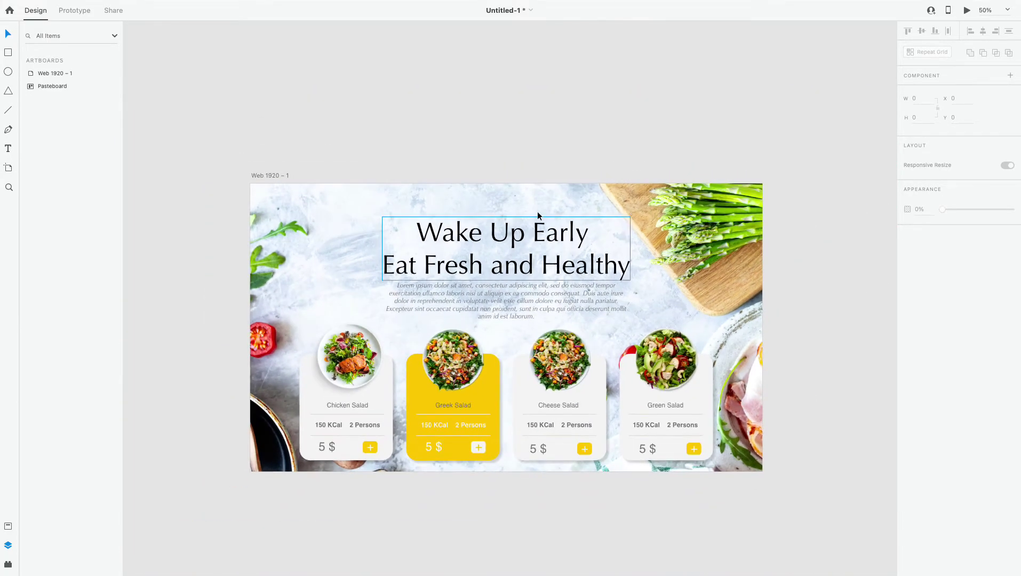
scroll(702, 440, "right", 5)
scroll(598, 399, "down", 1)
left_click_drag(597, 399, 773, 404)
left_click(786, 282)
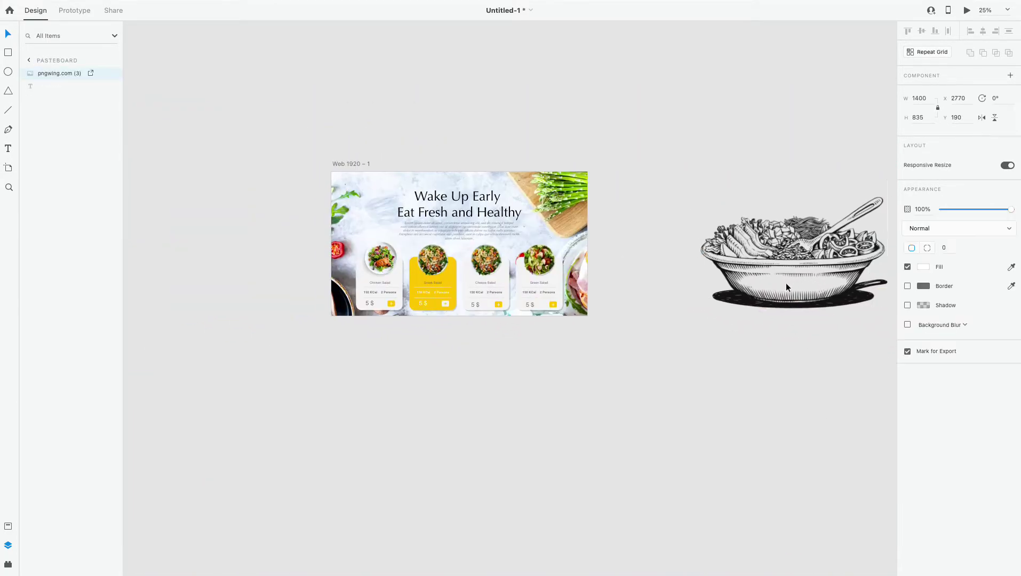
left_click_drag(852, 199, 708, 291)
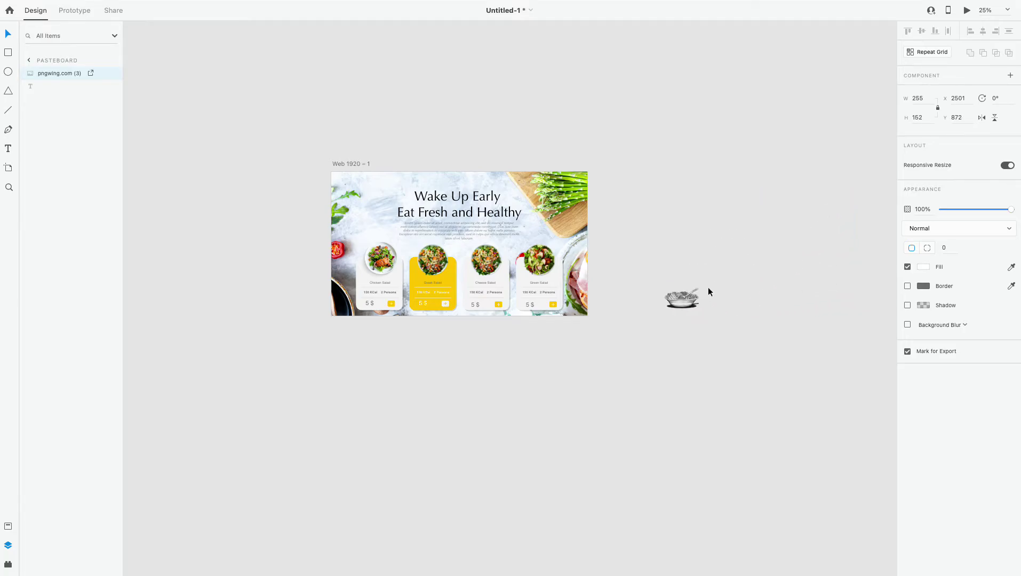
left_click(769, 263)
Nudge the Lorem paragraph and Wake Up Early heading slightly lower.
key("ctrl+equal")
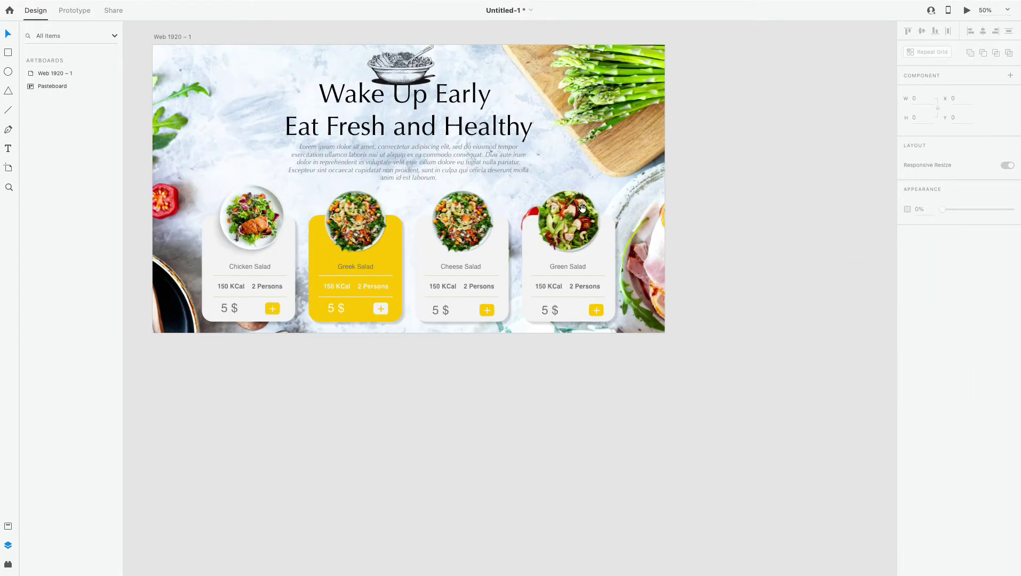
key("ctrl+equal")
left_click_drag(585, 434, 585, 445)
left_click(584, 366)
left_click_drag(584, 365, 585, 375)
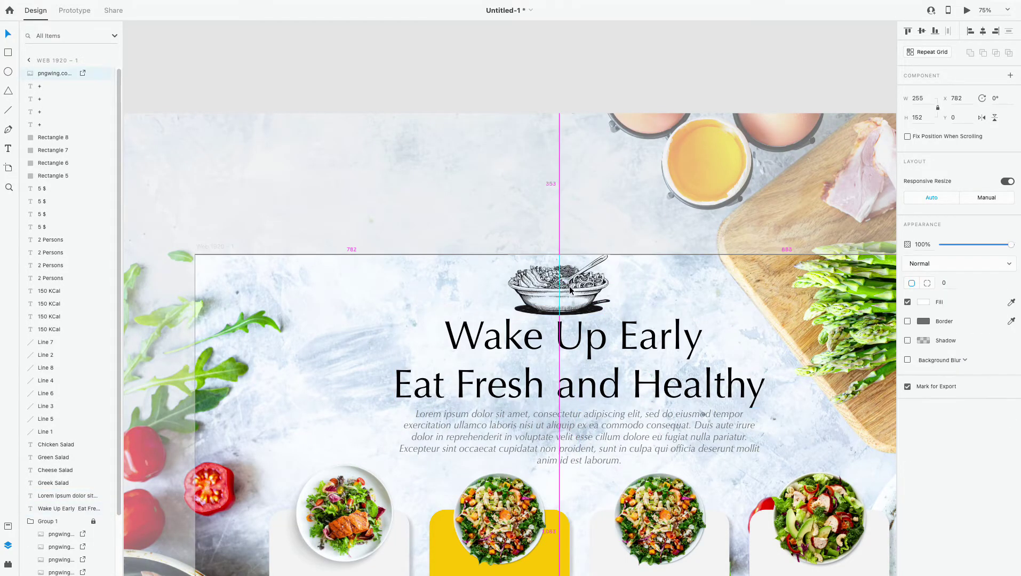
Place the bowl above the heading, resized to 200 by 119.
left_click_drag(579, 286, 570, 285)
left_click_drag(609, 255, 572, 285)
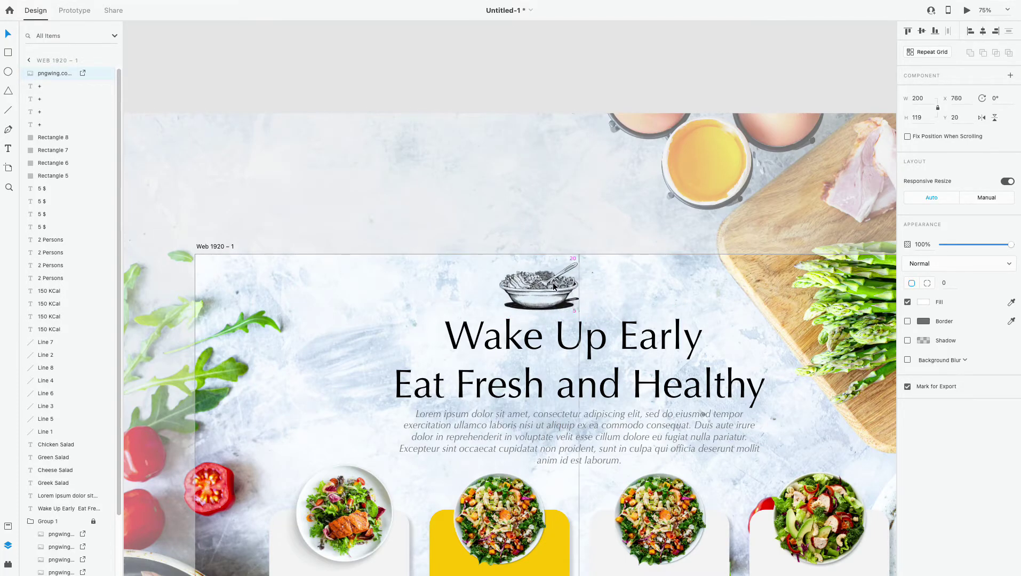
left_click(646, 80)
key("ctrl+minus")
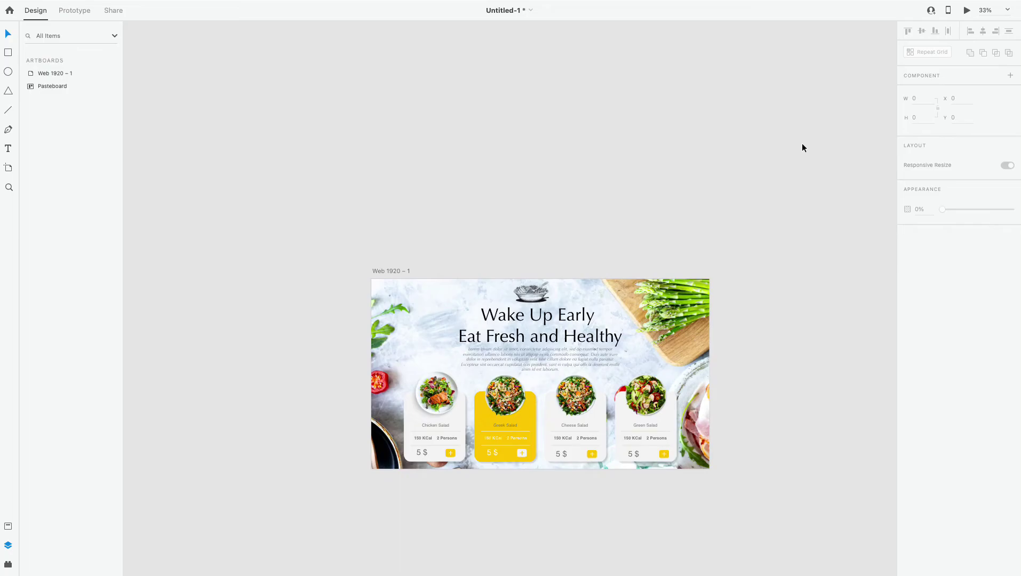
Change the MENU text's fill colour to black (000000).
scroll(579, 108, "up", 3)
scroll(630, 126, "down", 1)
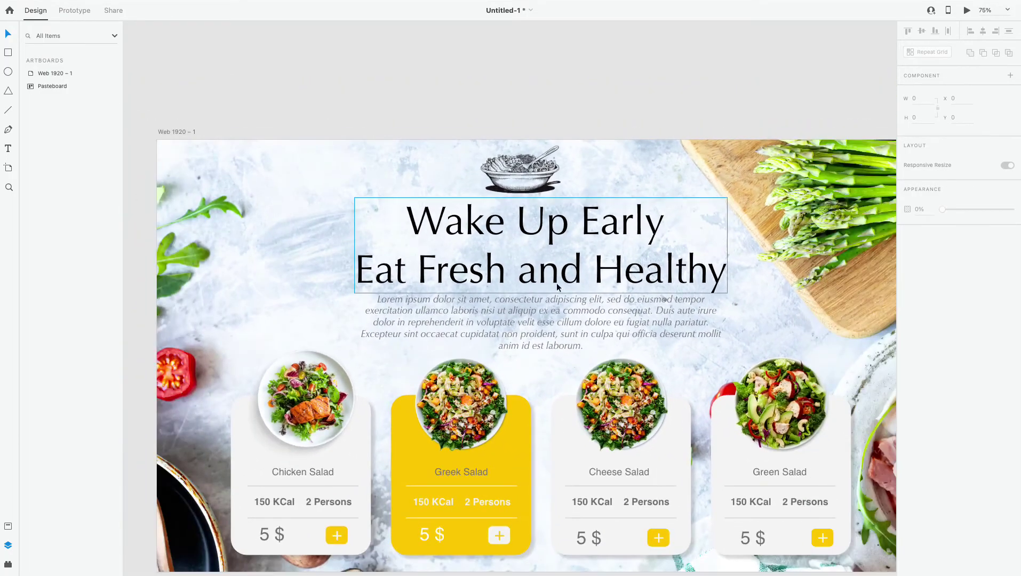
key("ctrl+minus")
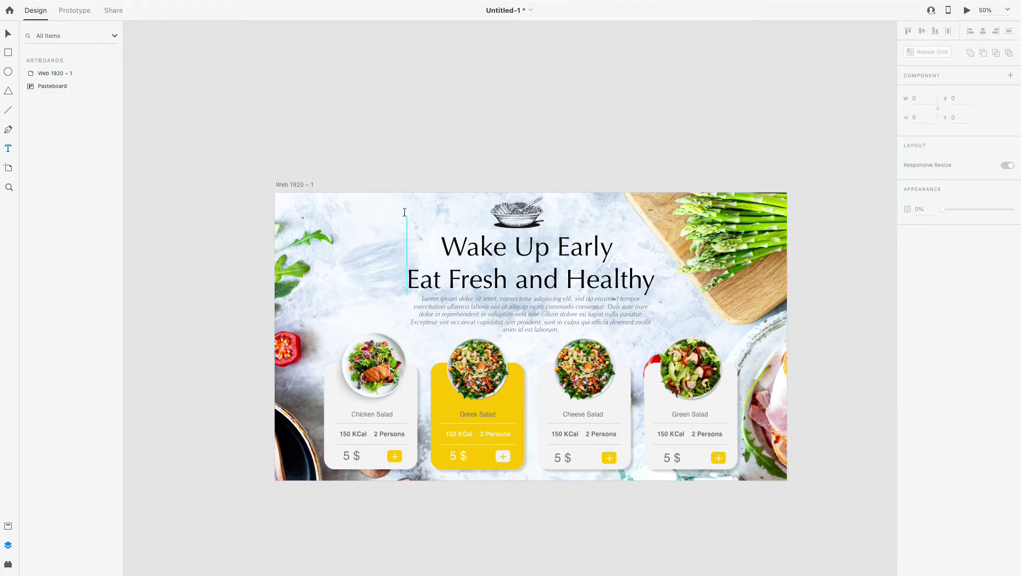
double_click(411, 216)
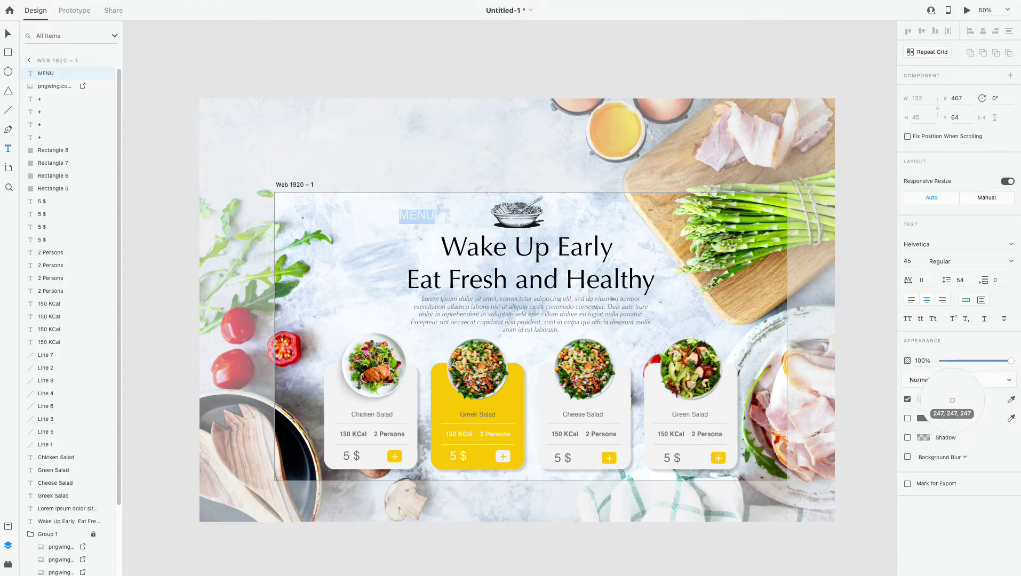
left_click(922, 400)
type("000000")
key("Return")
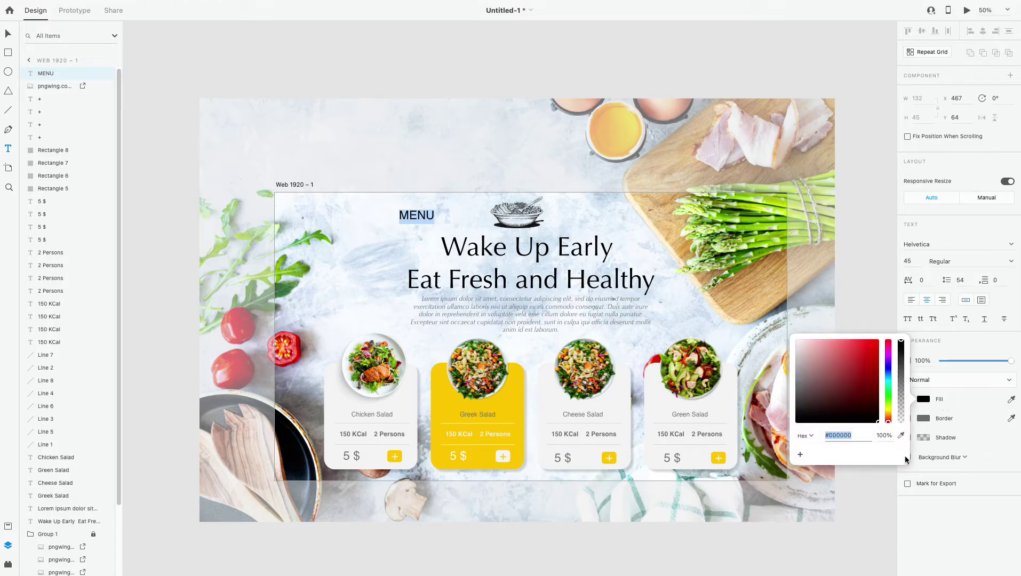
key("Escape")
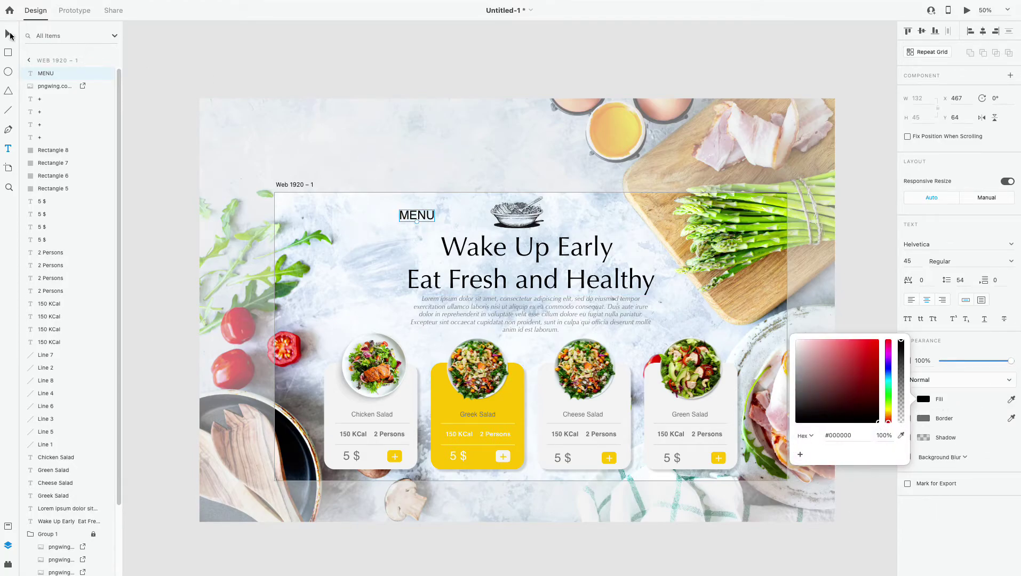
Resize the MENU text and move it to the artboard's top left, level with the bowl.
key("Escape")
key("ctrl+1")
left_click_drag(327, 44, 339, 154)
double_click(336, 243)
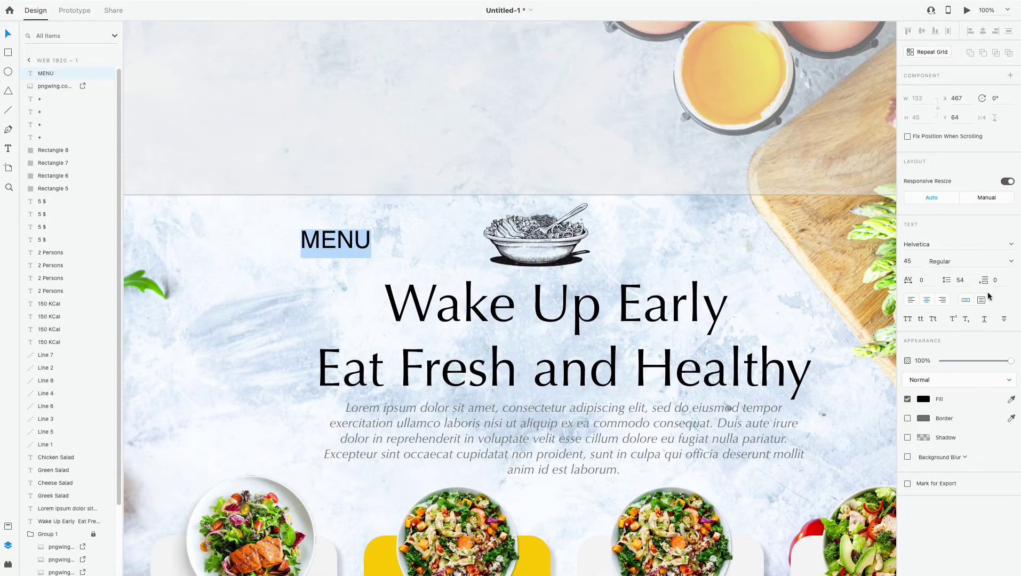
key("Escape")
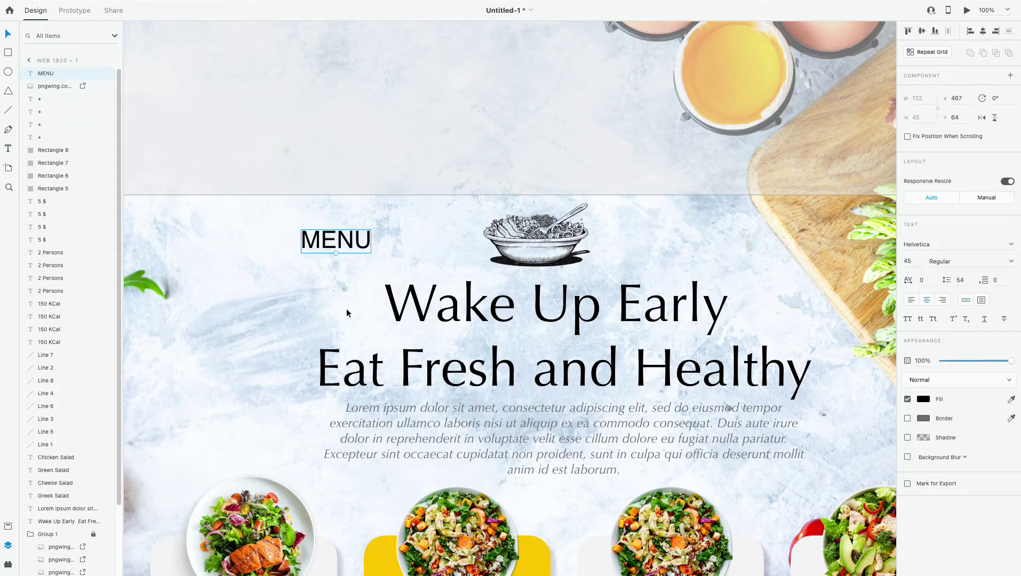
left_click_drag(332, 249, 262, 251)
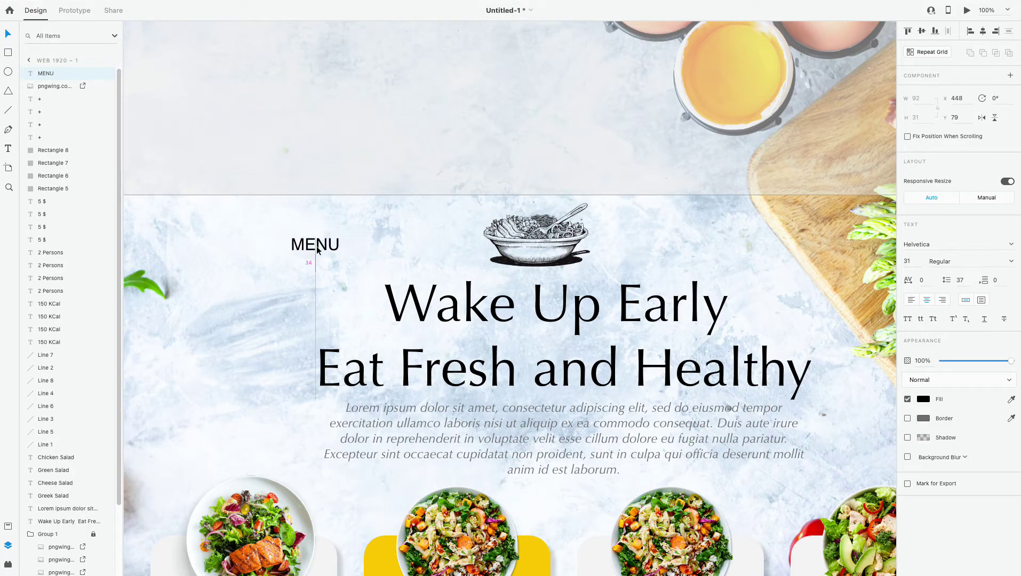
key("Escape")
key("ctrl+minus")
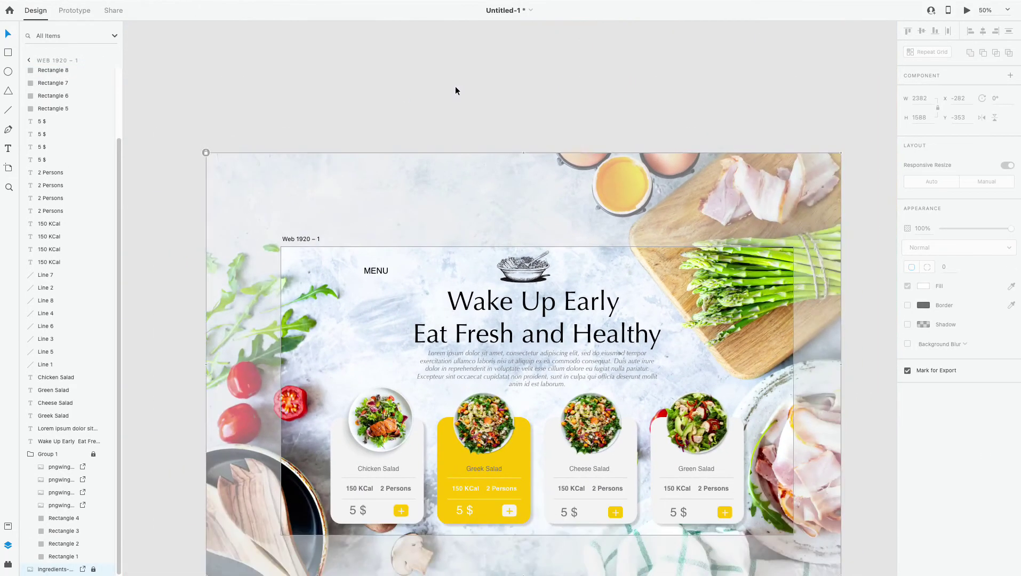
left_click_drag(372, 271, 374, 266)
Add a new text label reading 'COTACT US' at the artboard's top right.
left_click(629, 120)
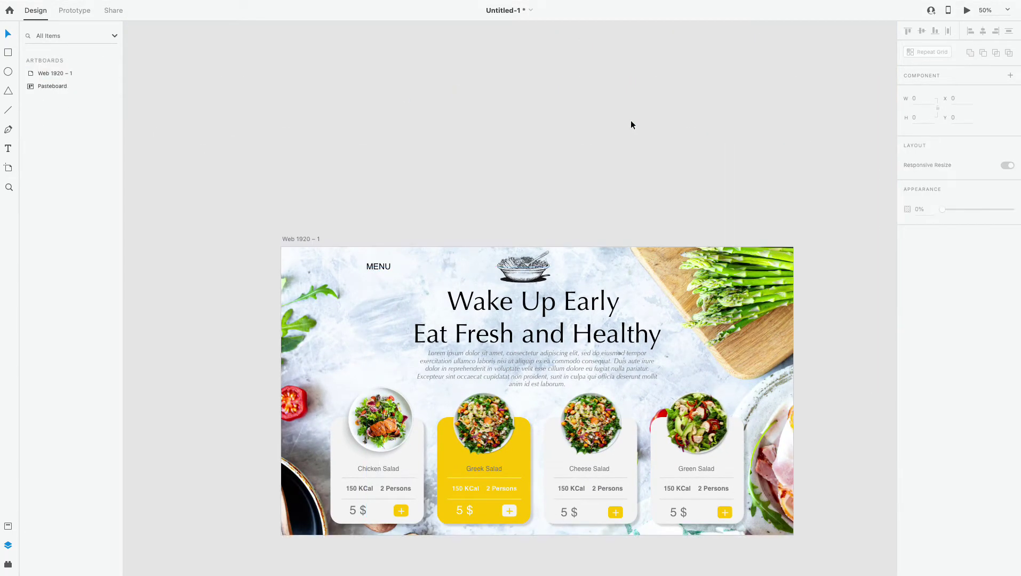
key("t")
left_click(686, 273)
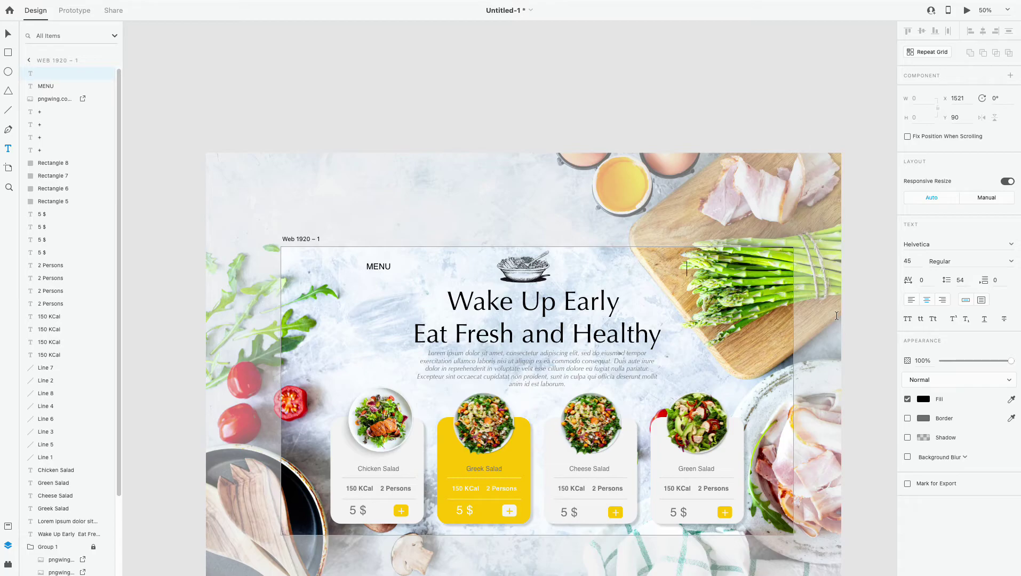
type("COnta")
type("CT US")
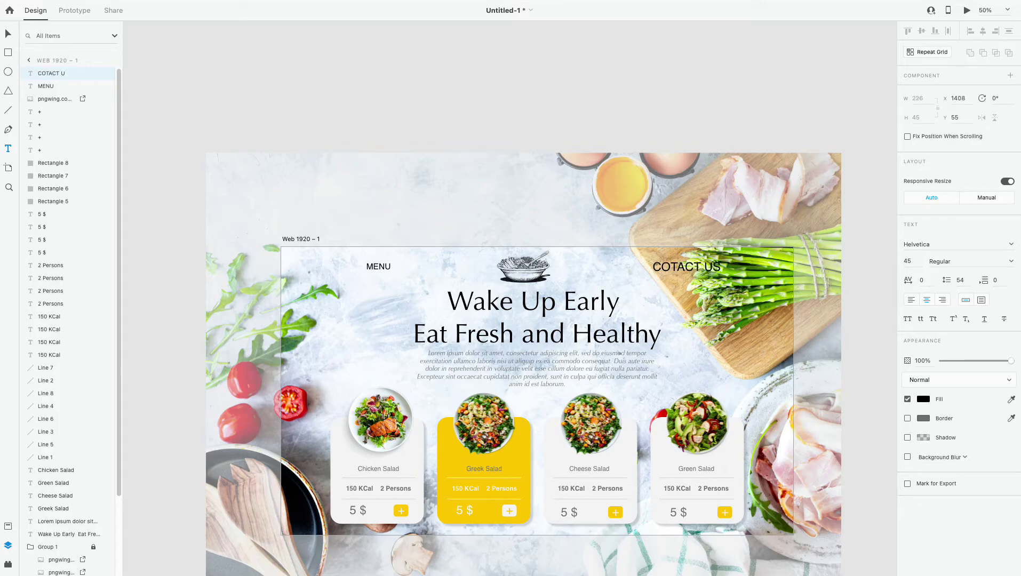
Set the font size of both MENU and COTACT US to 30.
double_click(371, 269)
type("30")
double_click(687, 266)
type("30")
key("Return")
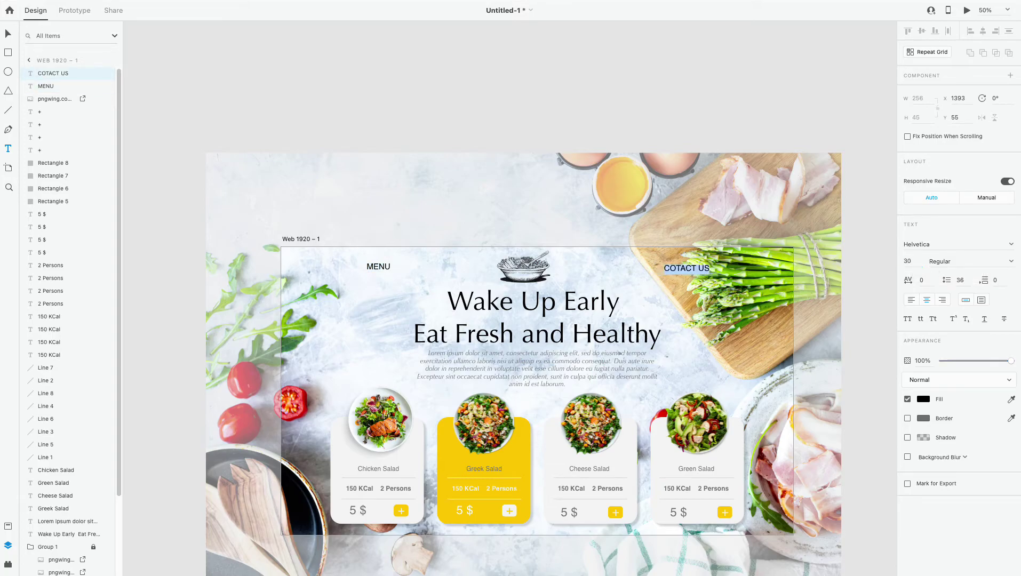
key("Escape")
key("Escape")
Align COTACT US and MENU on one line along the smart guides.
key("ctrl+1")
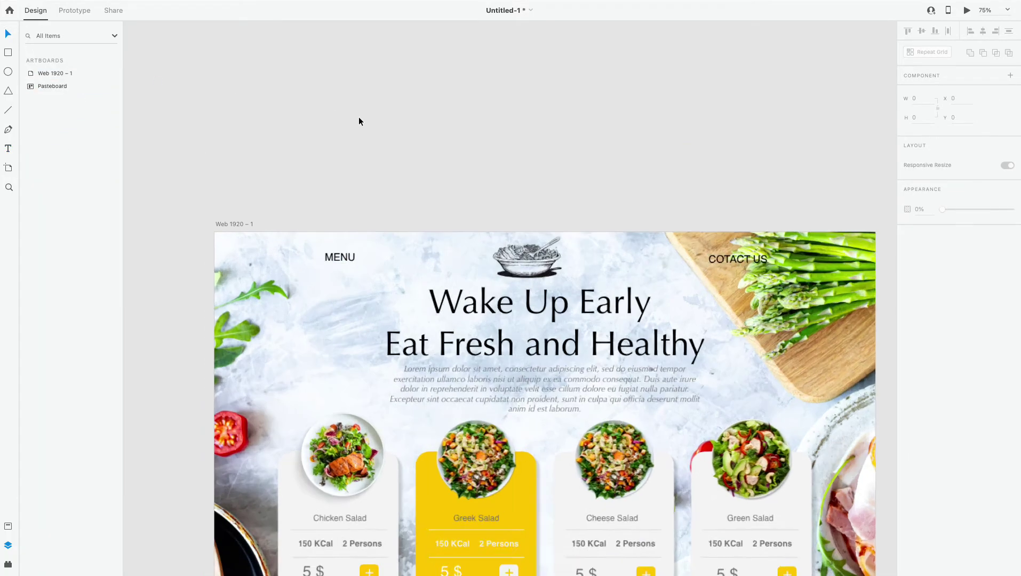
left_click_drag(467, 153, 414, 147)
mouse_move(811, 232)
left_mouse_down()
mouse_move(716, 231)
mouse_move(806, 233)
left_mouse_up()
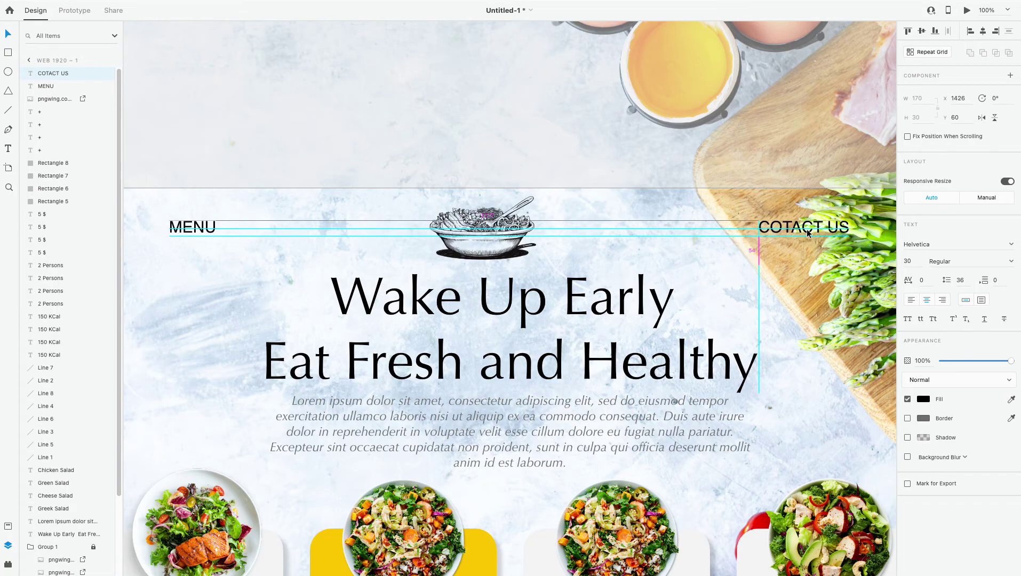
left_click_drag(203, 227, 252, 228)
scroll(313, 169, "down", 3)
left_click(373, 105)
scroll(373, 105, "down", 5)
Resize the bowl illustration to width 180 and centre it at the artboard top.
scroll(749, 216, "up", 3)
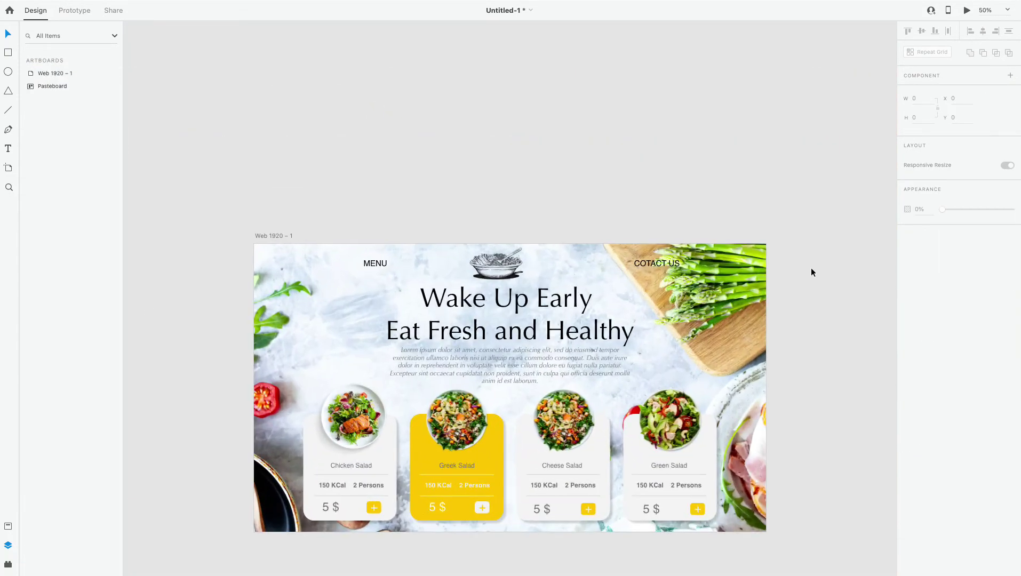
left_click_drag(811, 268, 803, 220)
left_click_drag(501, 214, 529, 198)
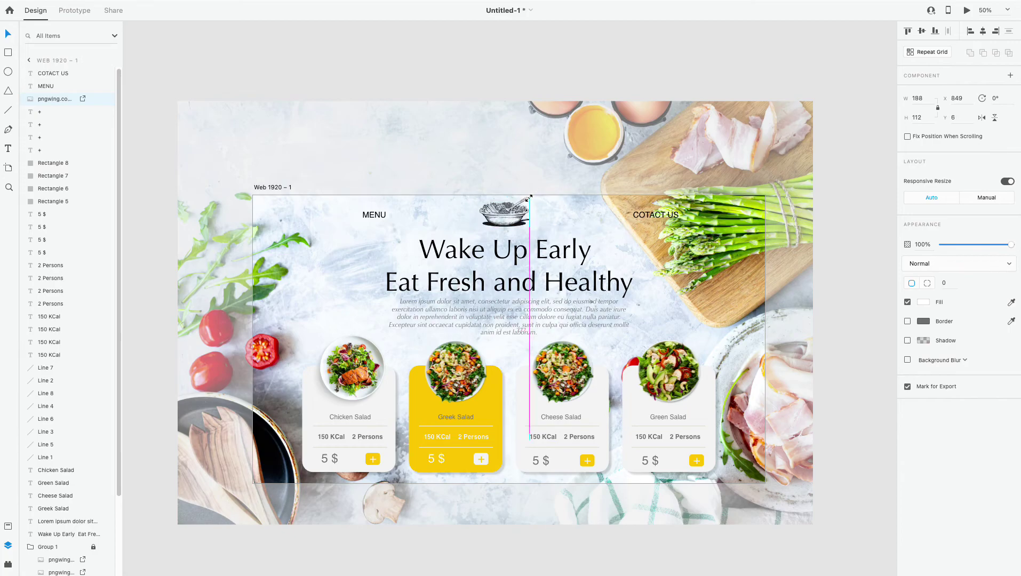
double_click(925, 98)
type("180")
key("Return")
left_click_drag(498, 216, 491, 217)
left_click(600, 60)
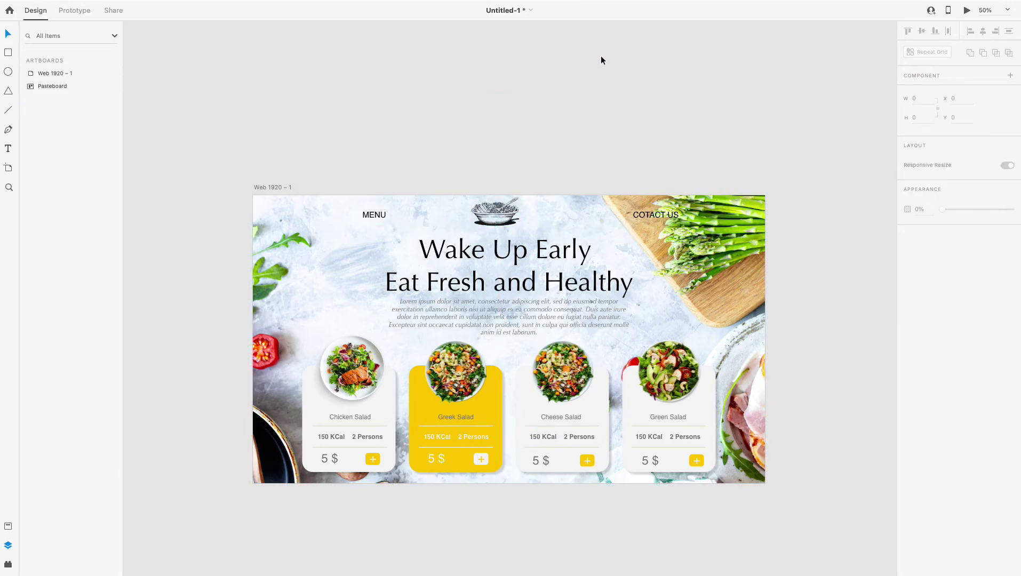
Move COTACT US and MENU inward so they frame the bowl symmetrically.
key("ctrl+0")
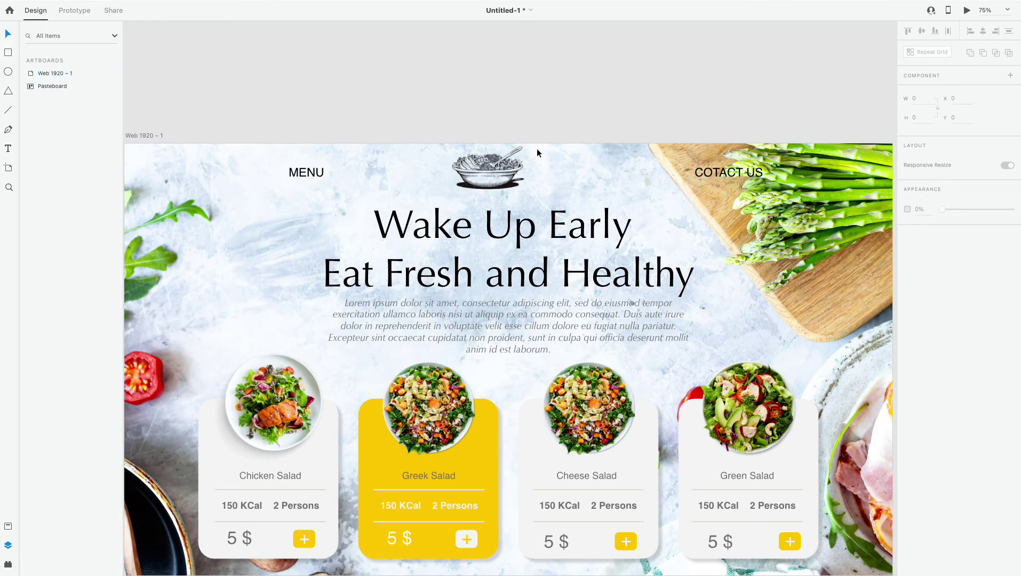
key("ctrl+minus")
mouse_move(649, 216)
left_mouse_down()
mouse_move(570, 217)
mouse_move(607, 217)
left_mouse_up()
mouse_move(370, 217)
left_mouse_down()
mouse_move(400, 217)
mouse_move(387, 217)
left_mouse_up()
left_click(652, 64)
key("ctrl+minus")
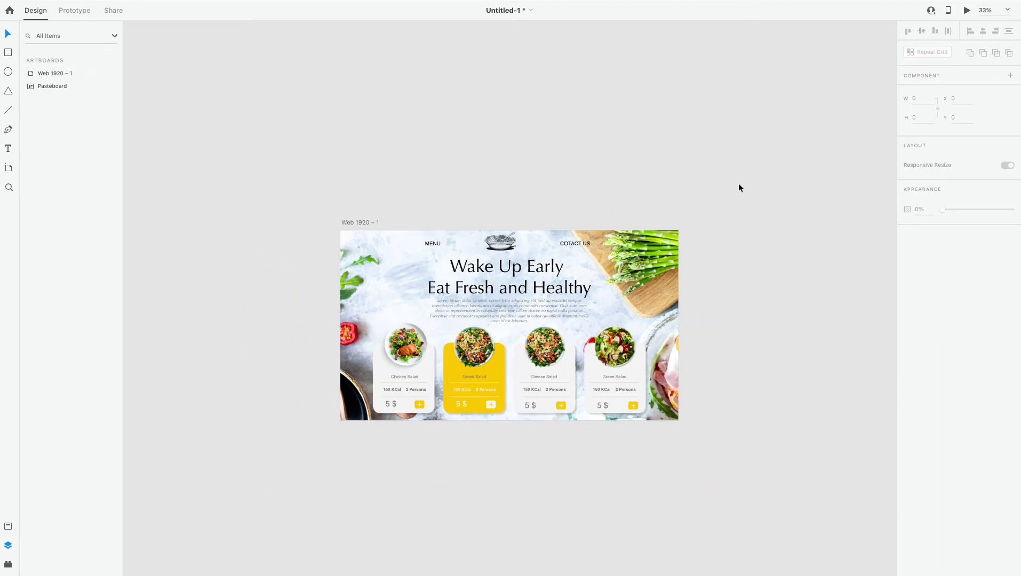
key("ctrl+plus")
key("ctrl+plus")
key("ctrl+minus")
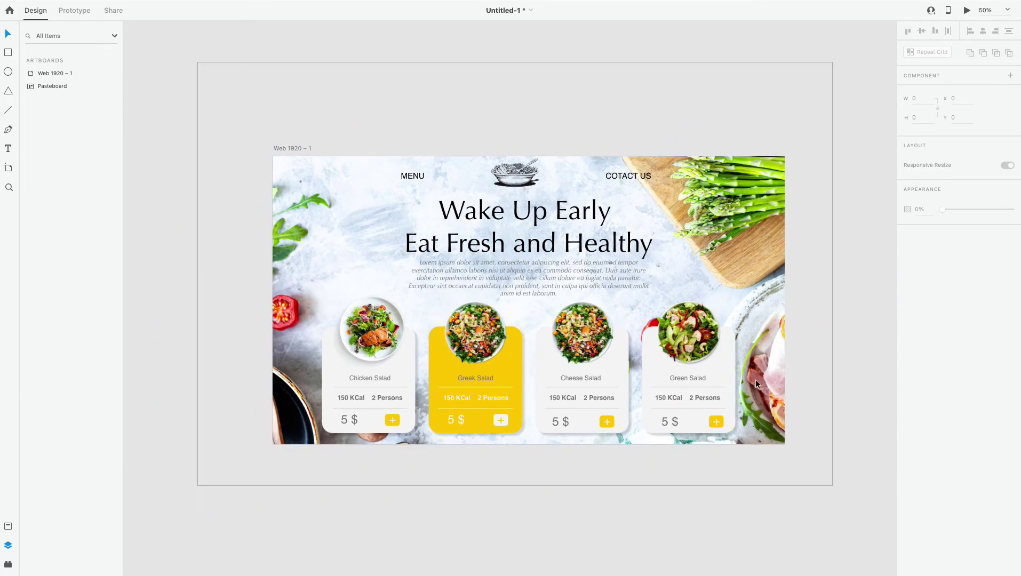